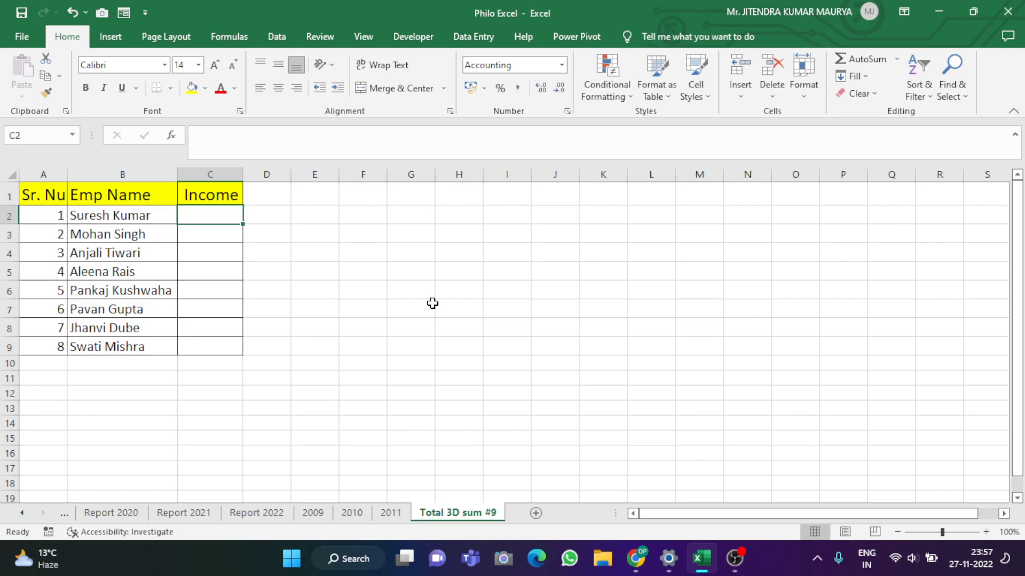
# Examine the Income figures in the employee tables on the 2009, 2010 and 2011 sheets.
pyautogui.click(426, 293)
pyautogui.click(415, 273)
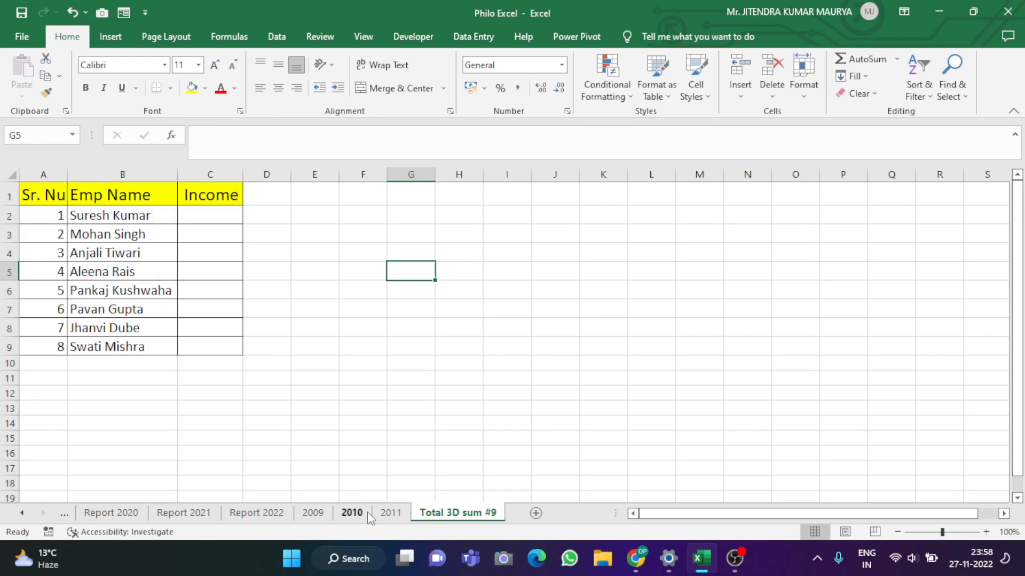
pyautogui.click(352, 512)
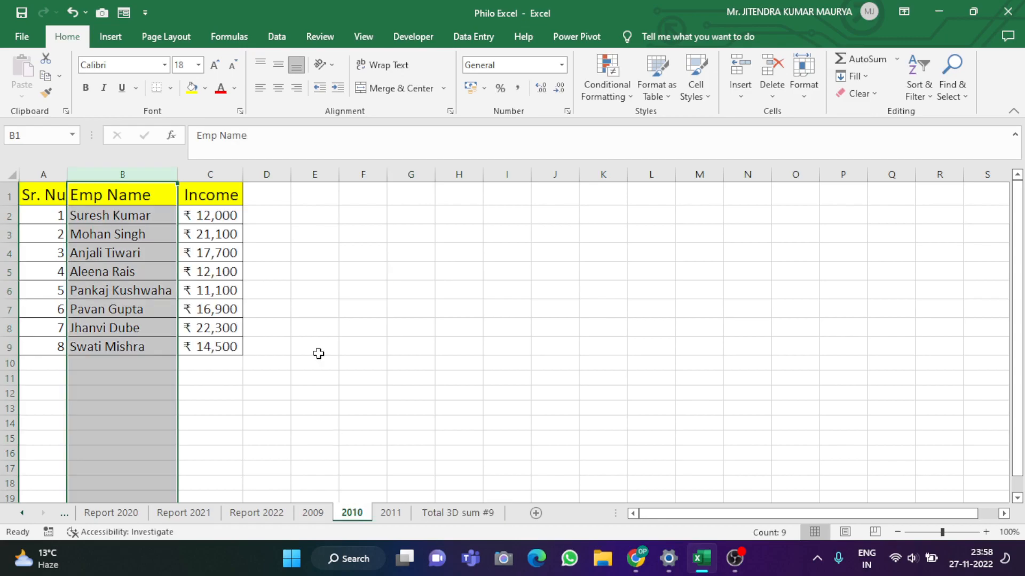
pyautogui.click(309, 322)
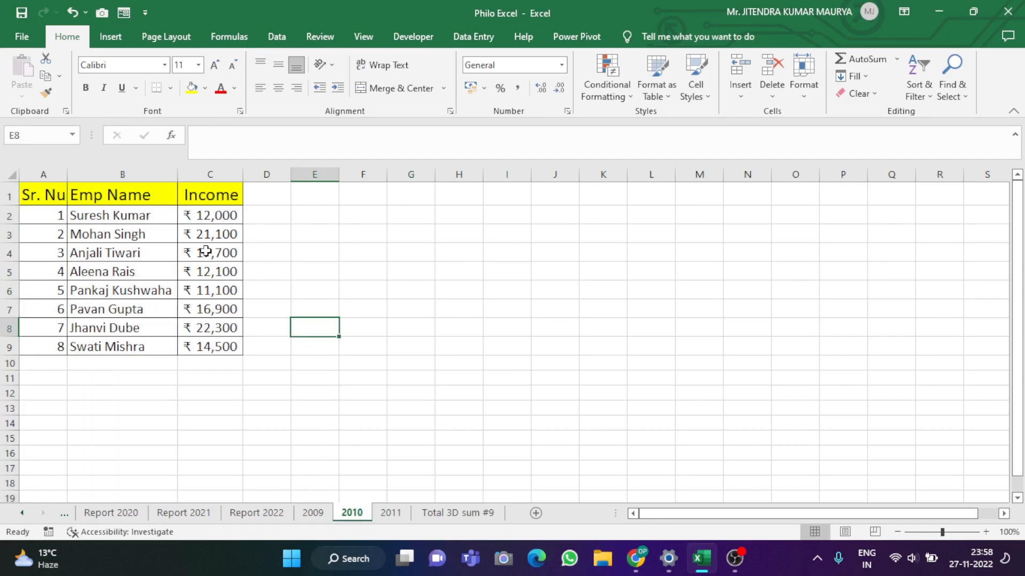
pyautogui.moveTo(214, 212); pyautogui.dragTo(223, 341)
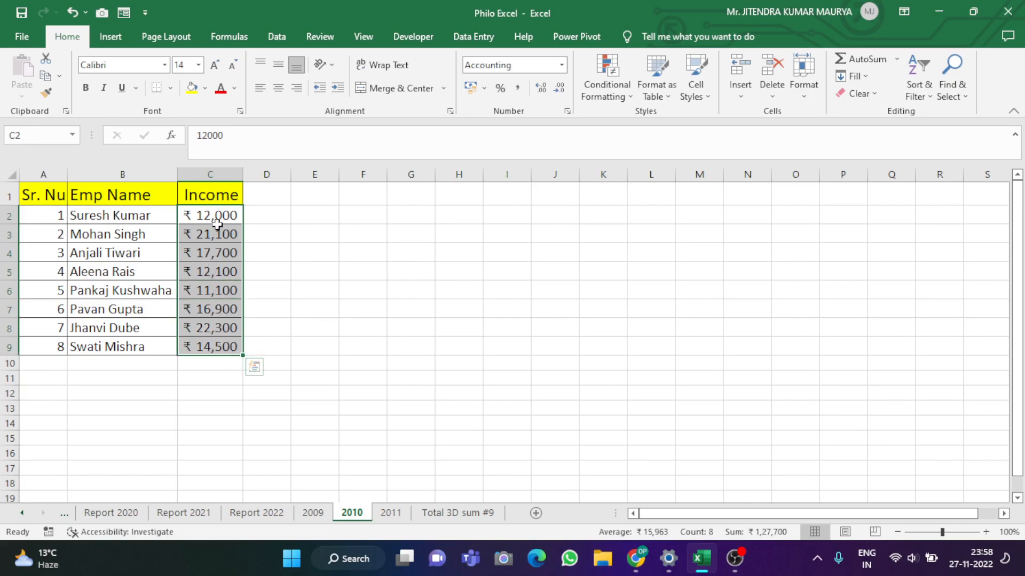
pyautogui.click(327, 278)
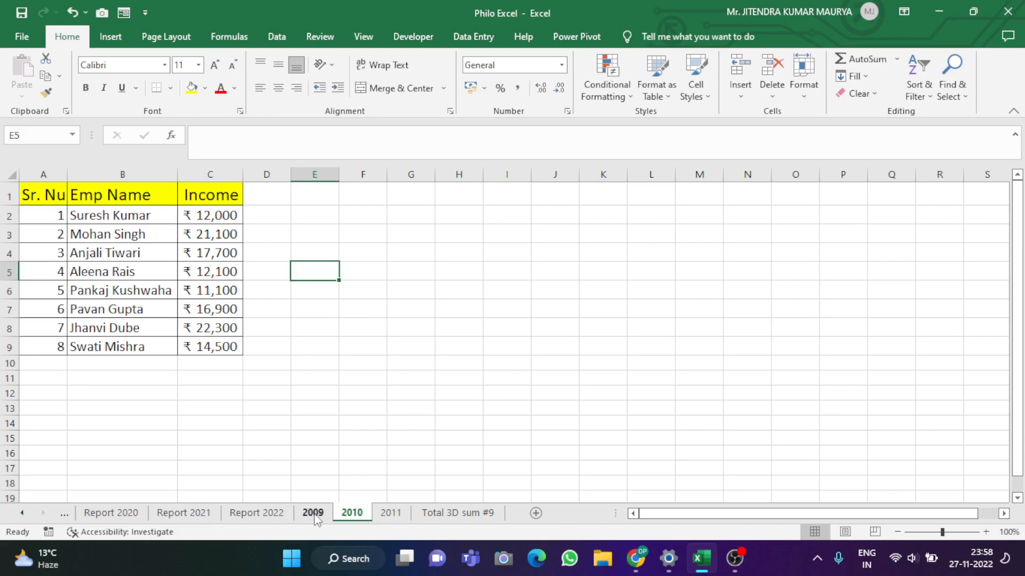
pyautogui.hotkey('ctrl', 'pageup')
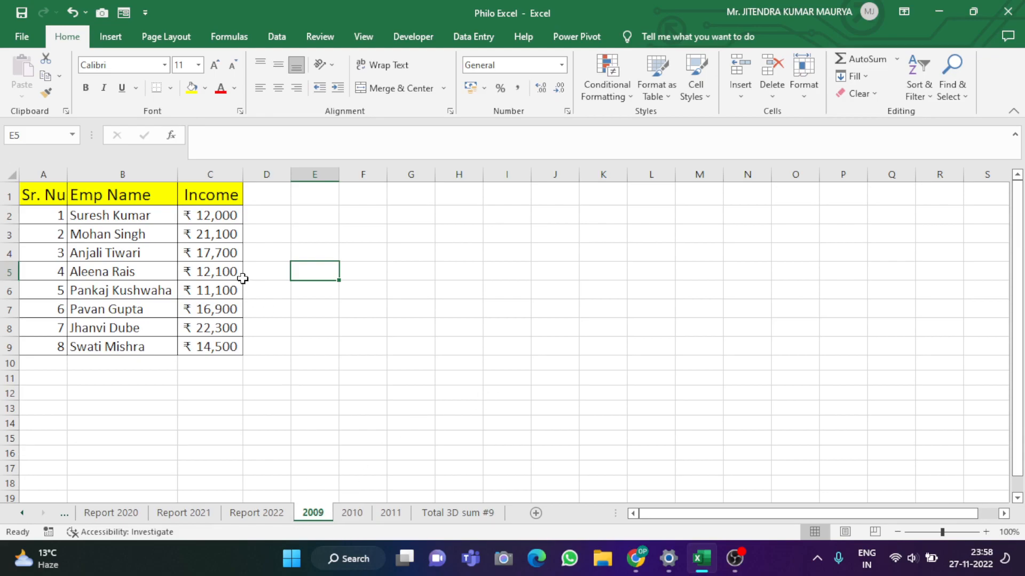
pyautogui.hotkey('ctrl', 'pagedown')
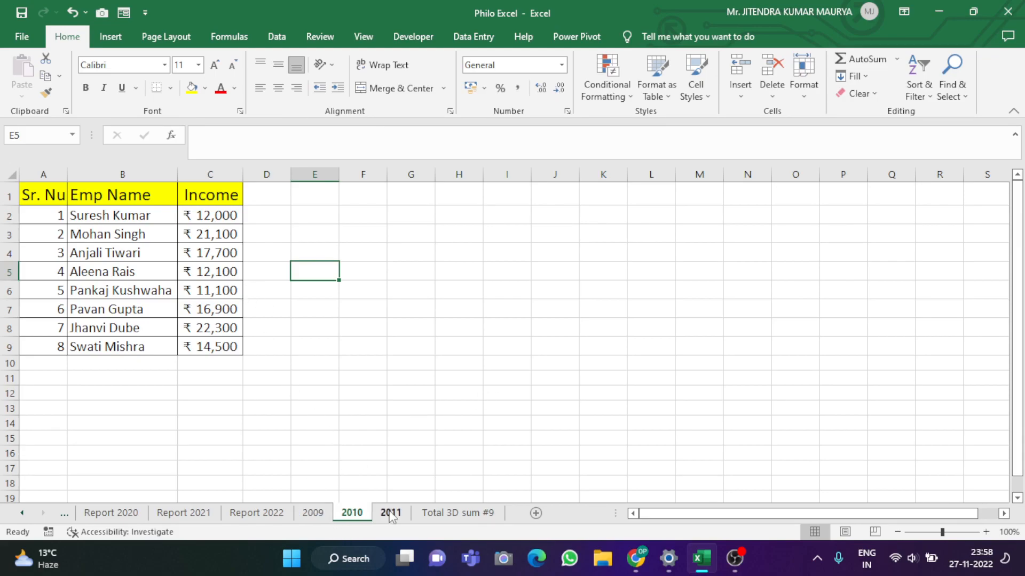
pyautogui.hotkey('ctrl', 'pagedown')
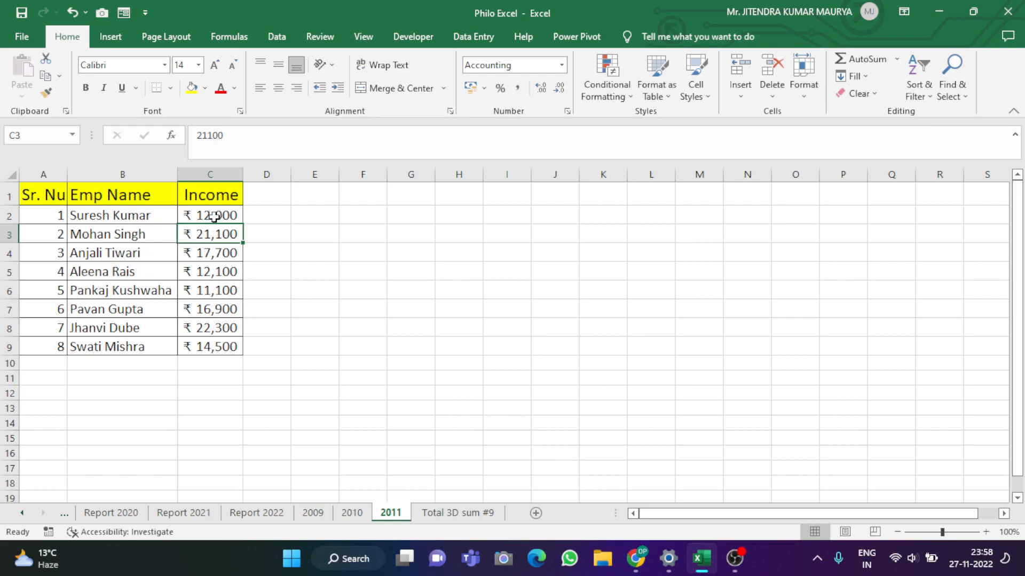
pyautogui.click(214, 217)
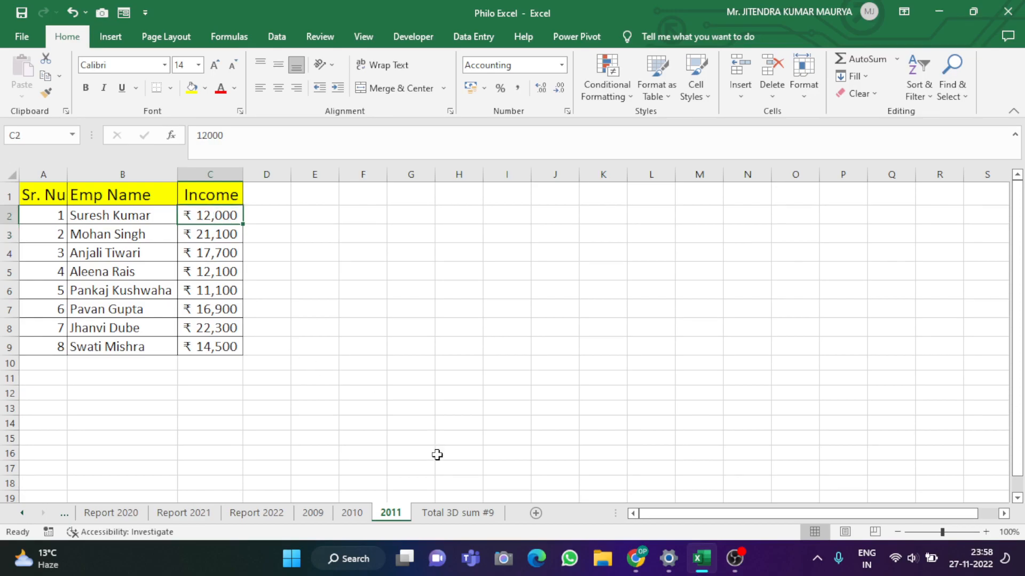
pyautogui.click(347, 513)
pyautogui.click(316, 513)
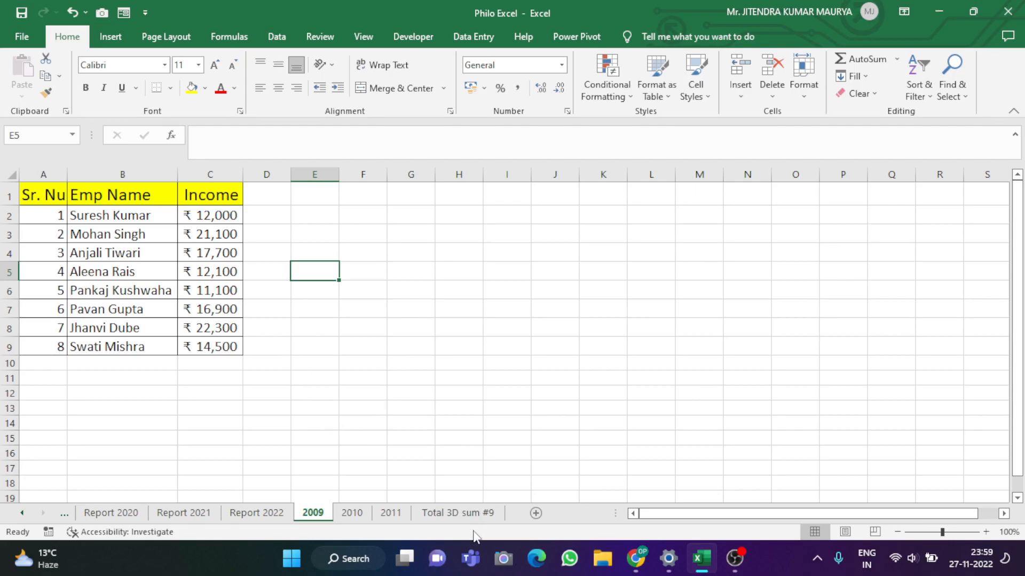
# Compare the first employee's Income cell C2 on the Total 3D sum #9 sheet and the 2009, 2010 and 2011 sheets.
pyautogui.click(474, 514)
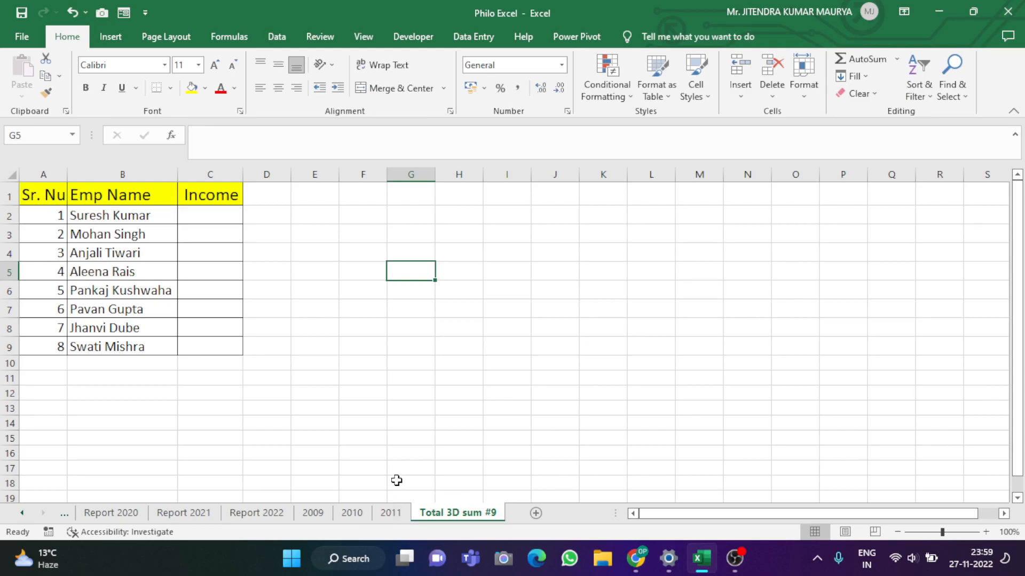
pyautogui.click(225, 218)
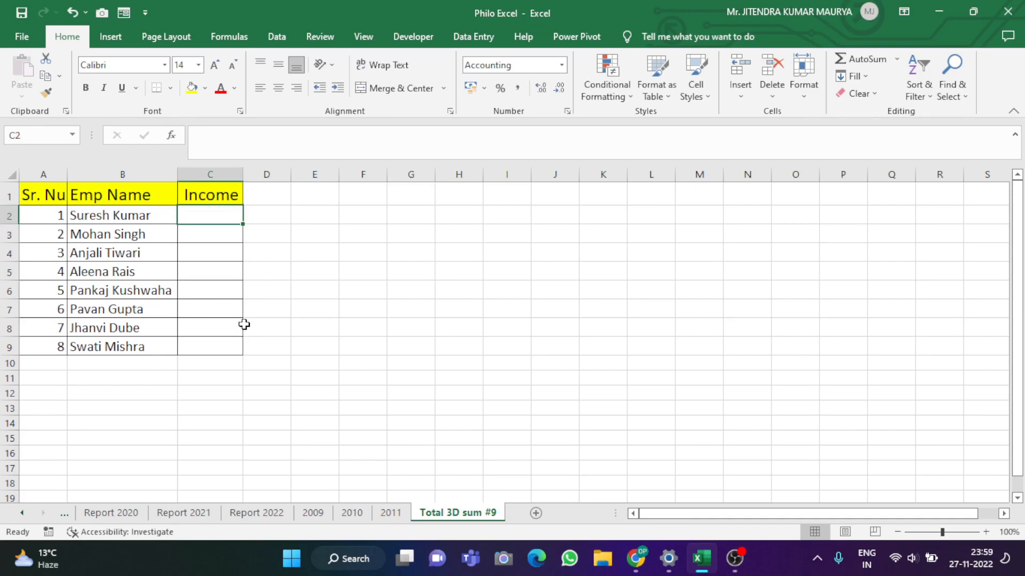
pyautogui.click(316, 515)
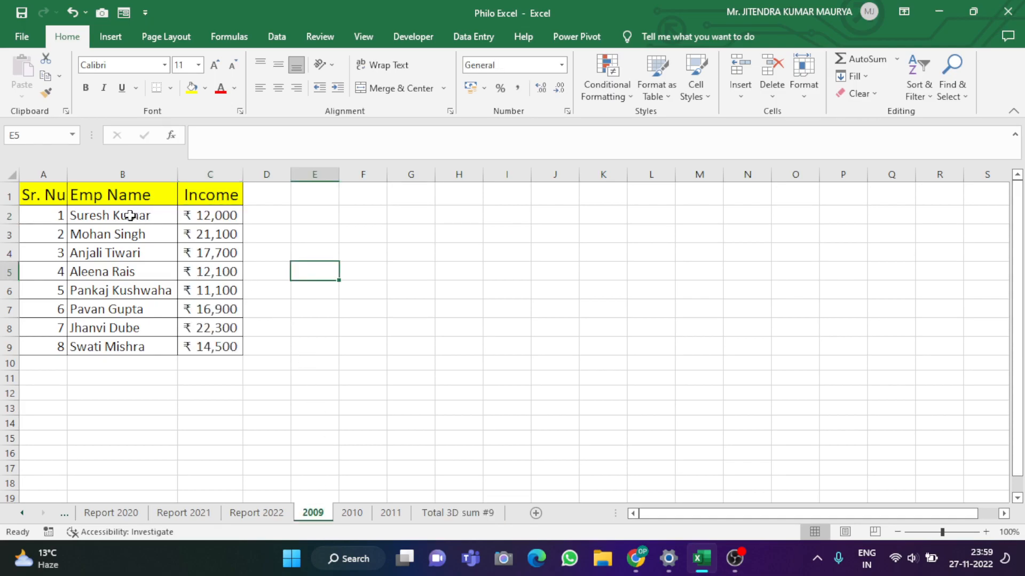
pyautogui.click(215, 218)
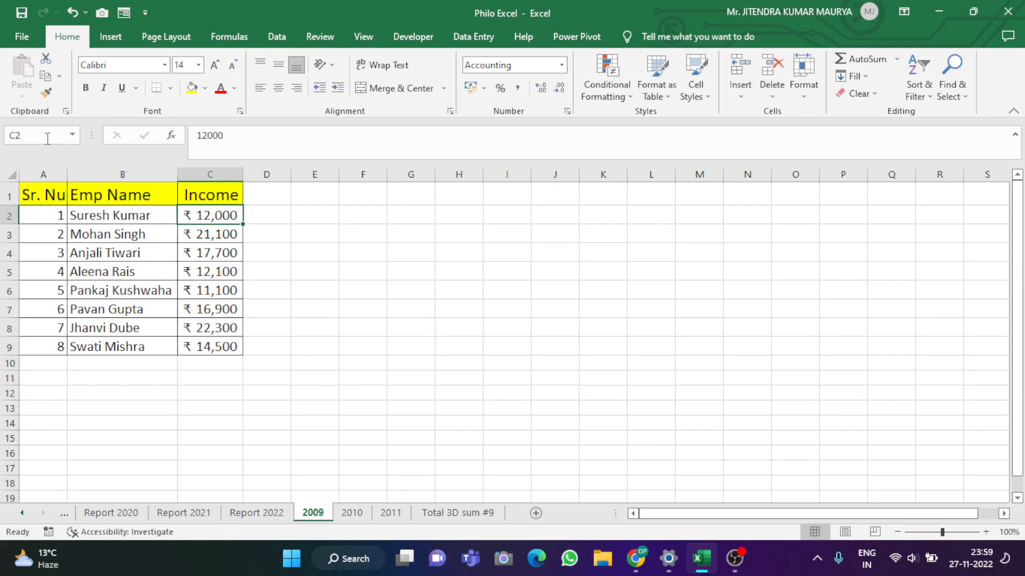
pyautogui.click(352, 513)
pyautogui.click(206, 216)
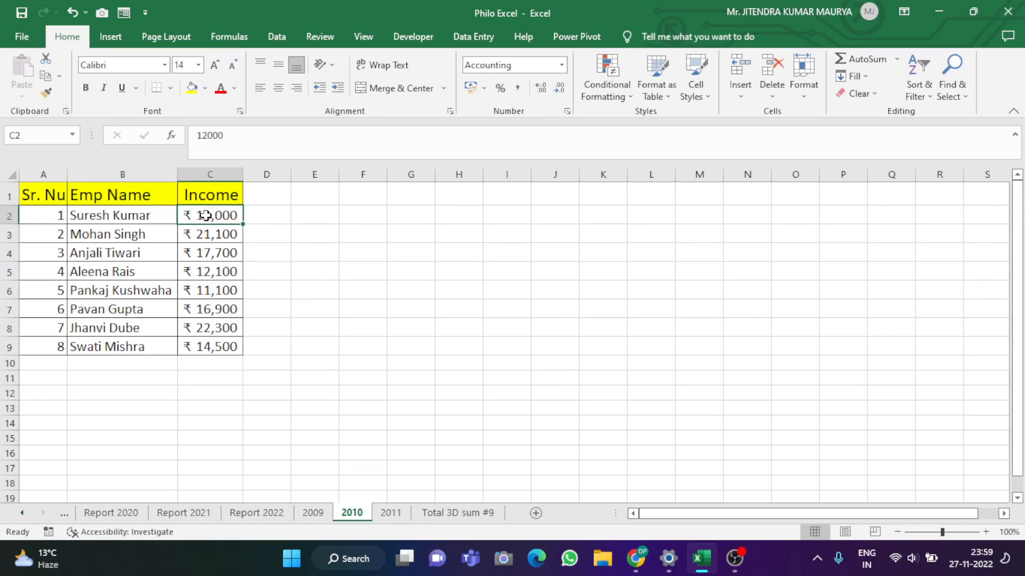
pyautogui.click(390, 513)
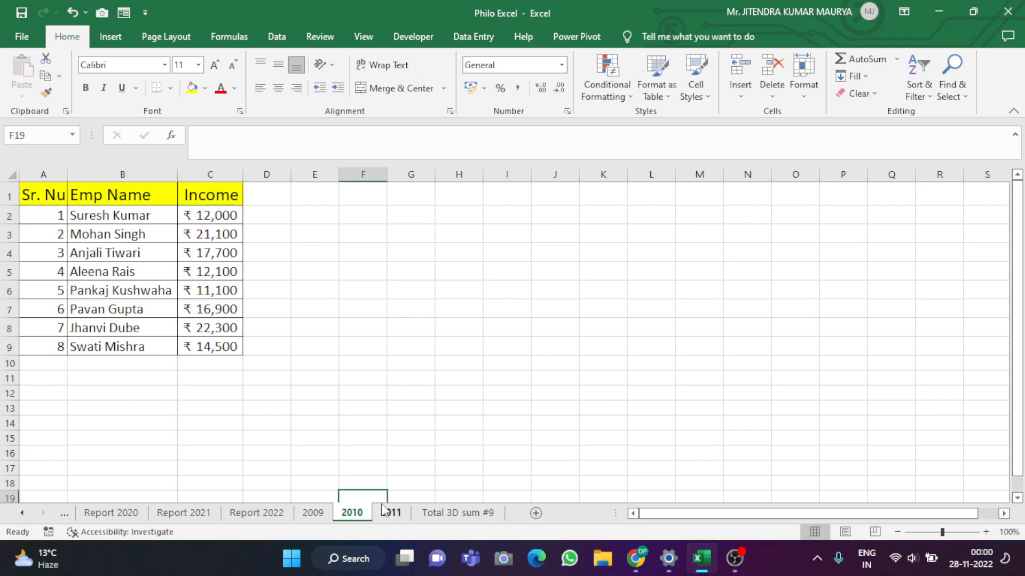
pyautogui.hotkey('ctrl', 'pagedown')
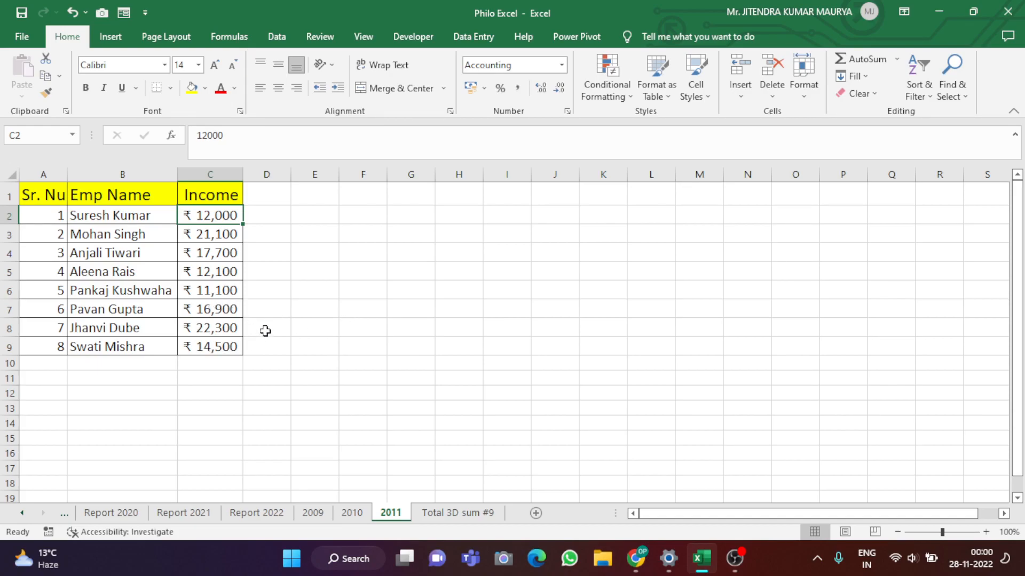
# Enter the 3D formula =SUM('2009:2011'!C2) in cell C2 of the Total 3D sum #9 sheet.
pyautogui.click(457, 521)
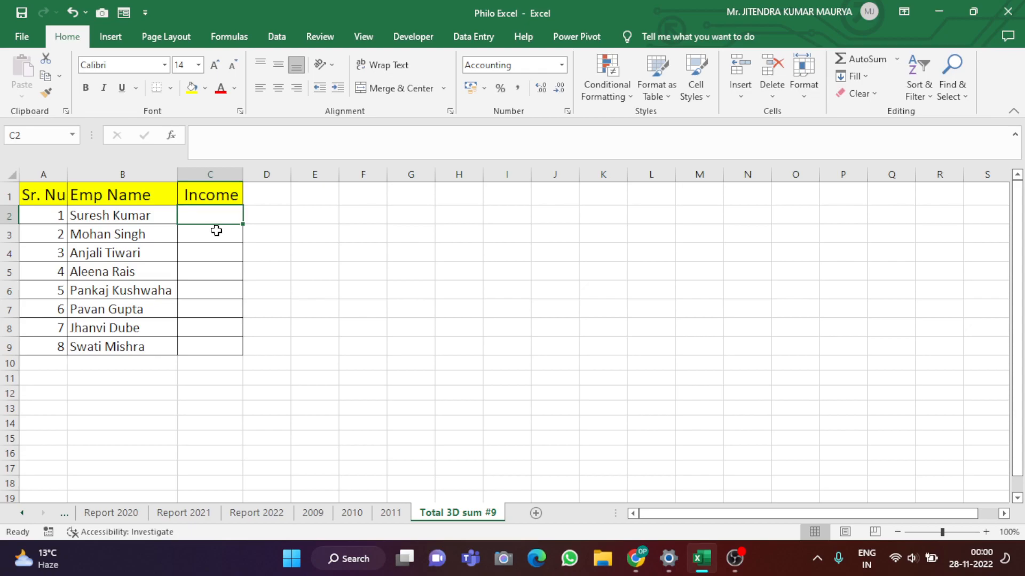
pyautogui.write('=sum')
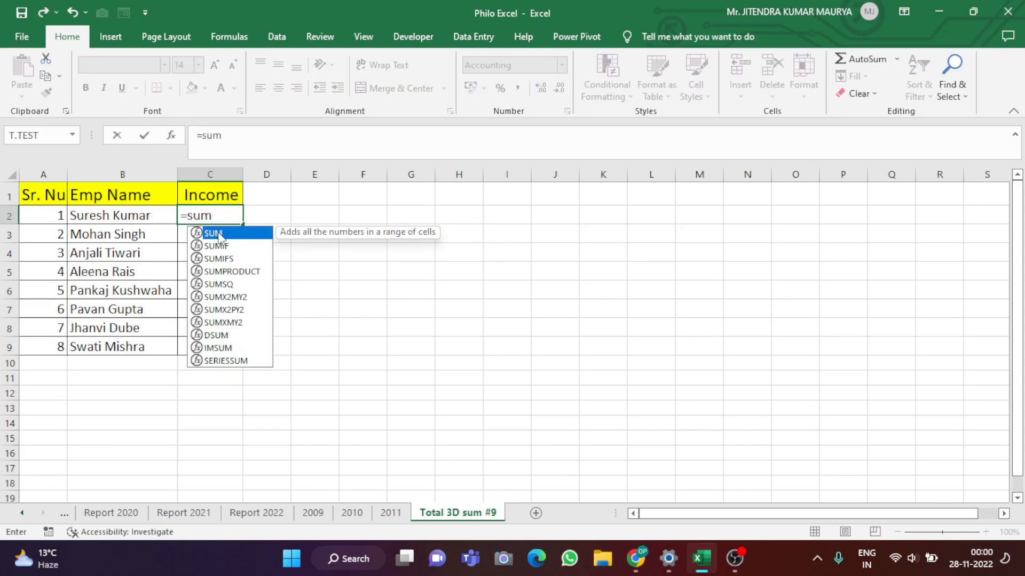
pyautogui.doubleClick(219, 235)
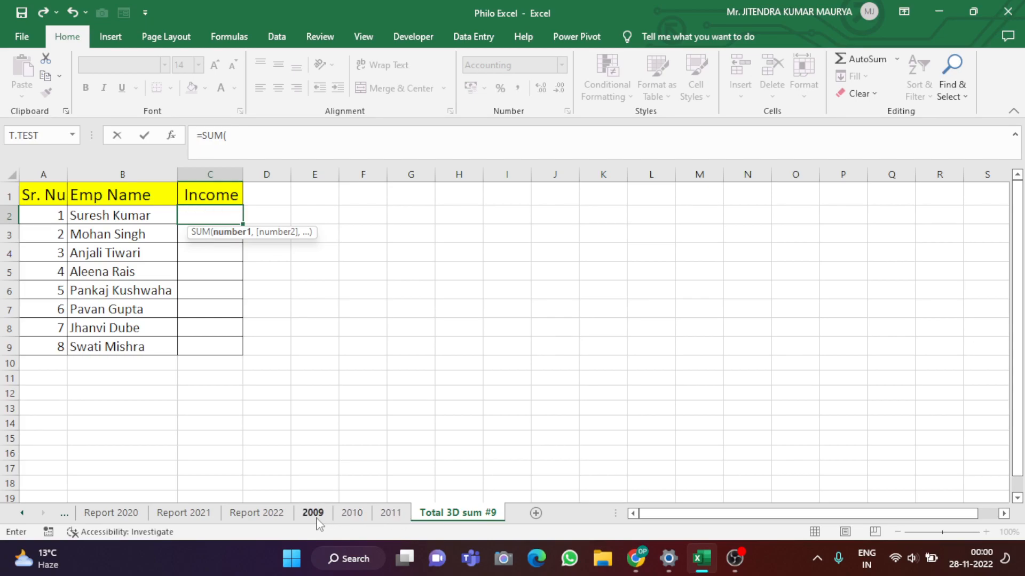
pyautogui.click(315, 516)
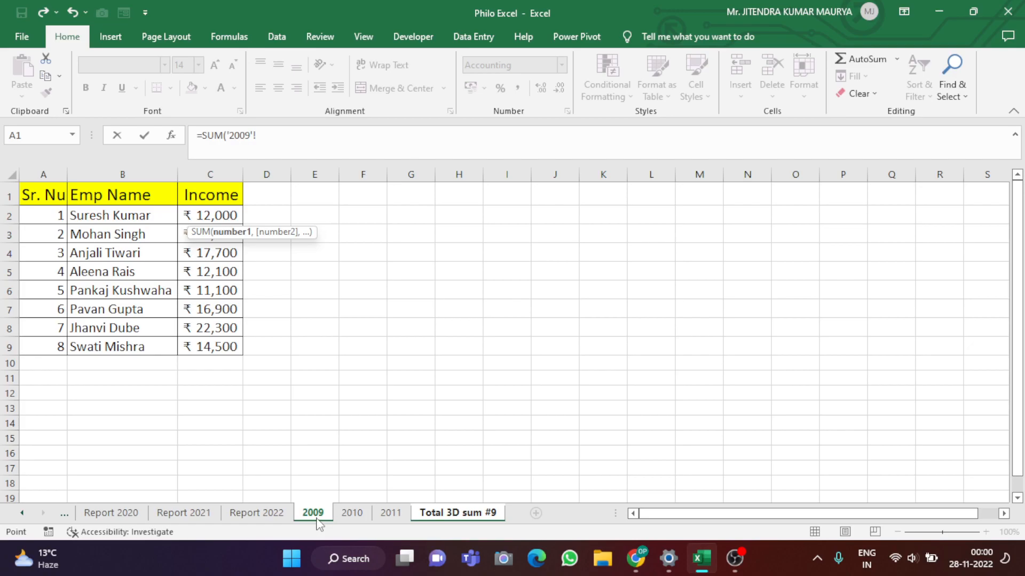
pyautogui.click(230, 218)
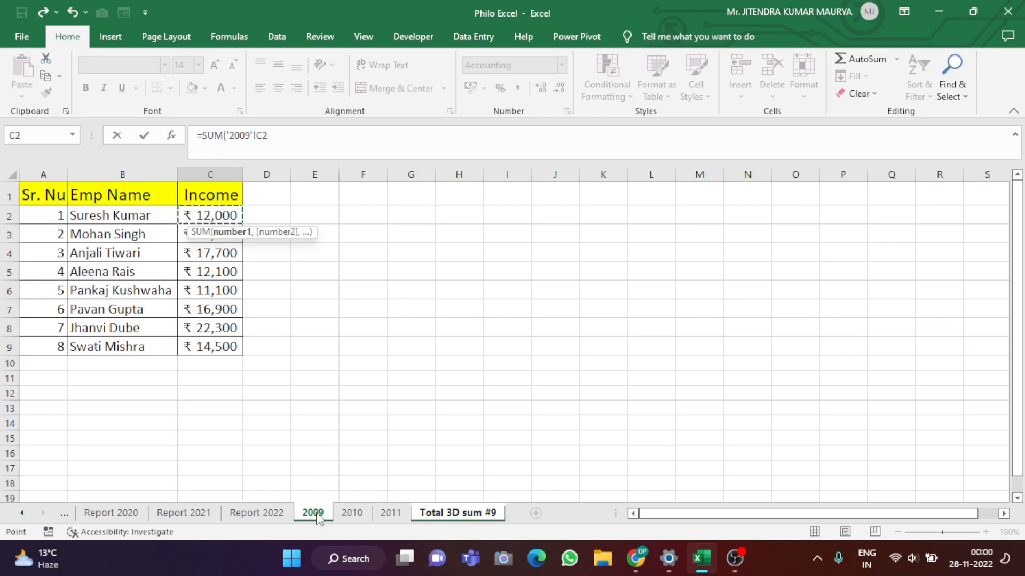
pyautogui.keyDown('shift'); pyautogui.click(393, 513); pyautogui.keyUp('shift')
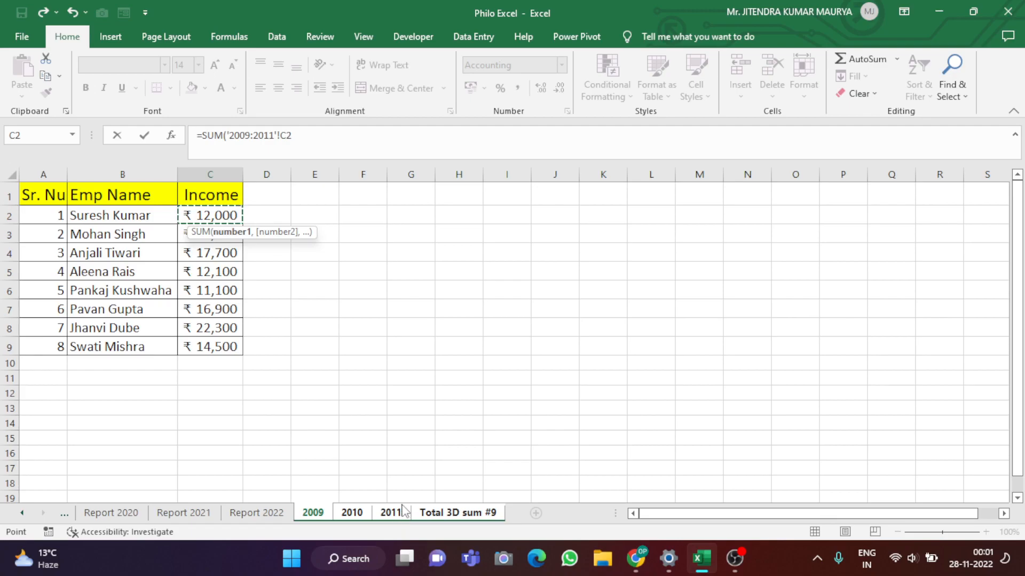
pyautogui.hotkey('ctrl', 'Return')
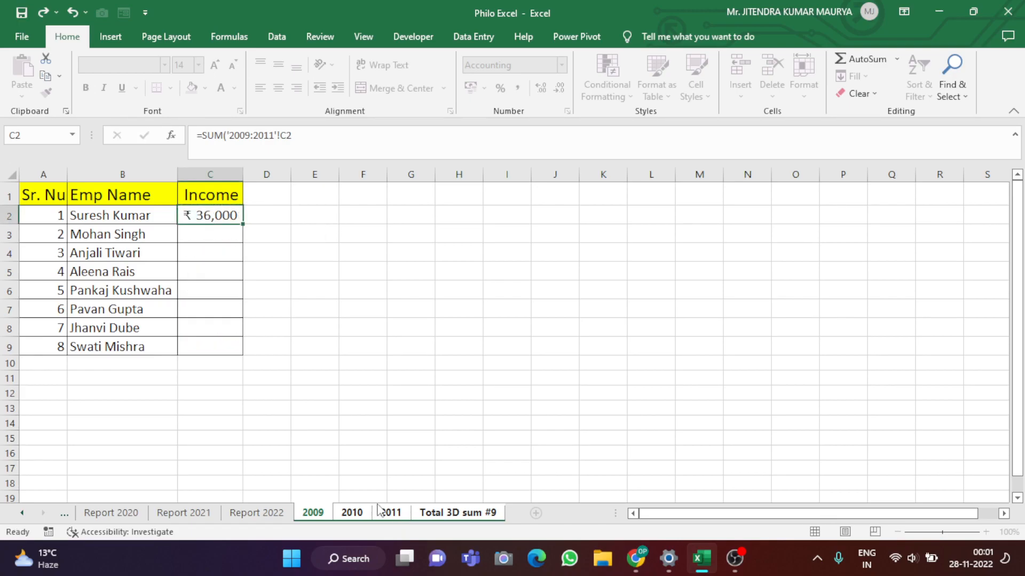
pyautogui.press('Return')
# Fill the 3D sum formula from C2 down to C9 on the Total 3D sum #9 sheet.
pyautogui.click(234, 216)
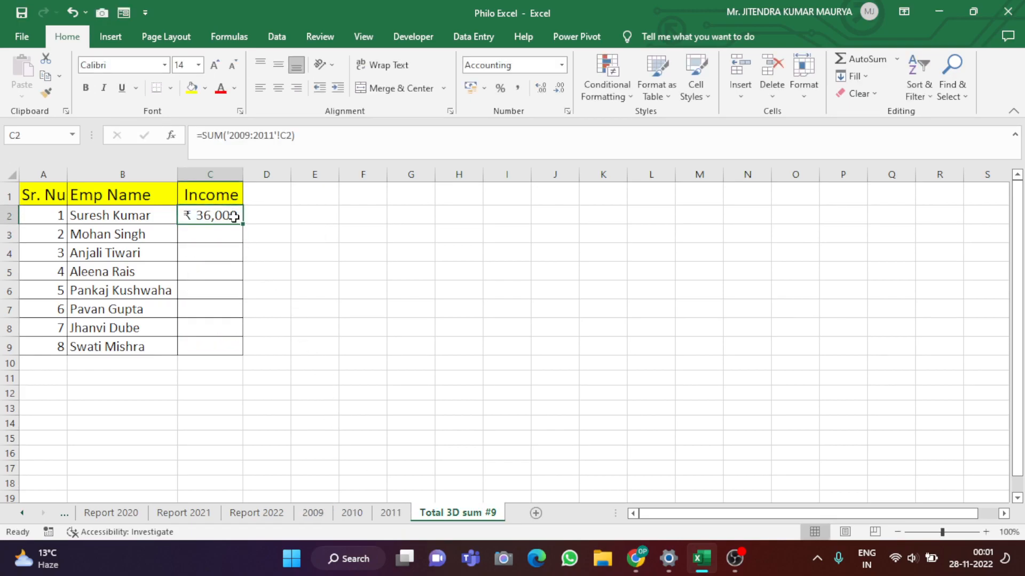
pyautogui.click(320, 518)
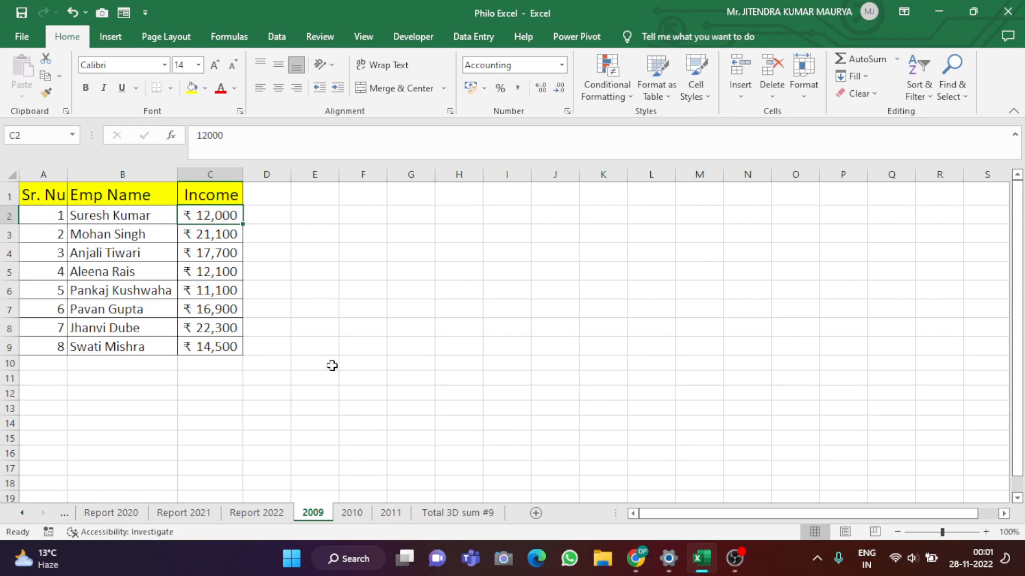
pyautogui.click(431, 514)
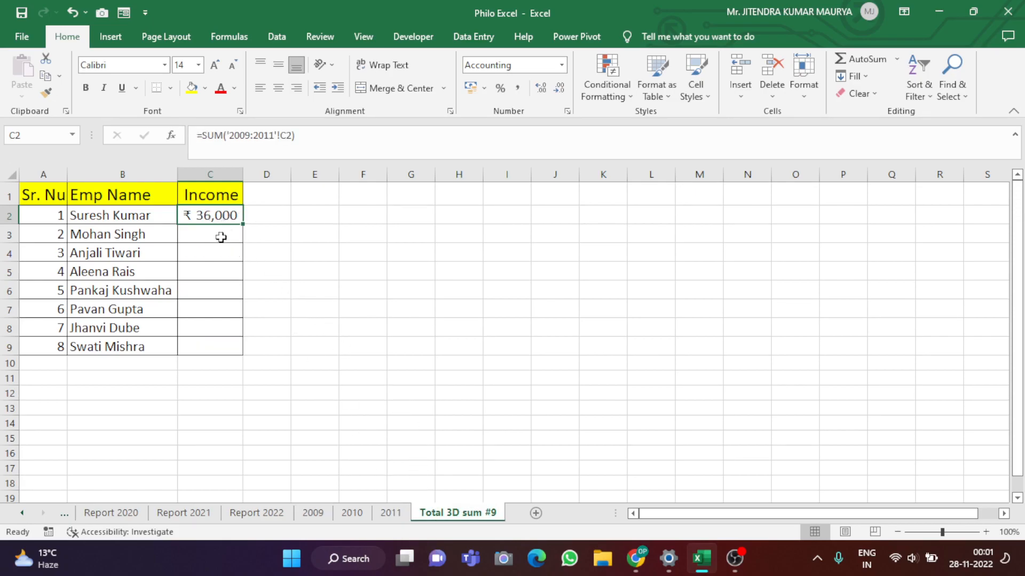
pyautogui.moveTo(242, 227); pyautogui.dragTo(241, 362)
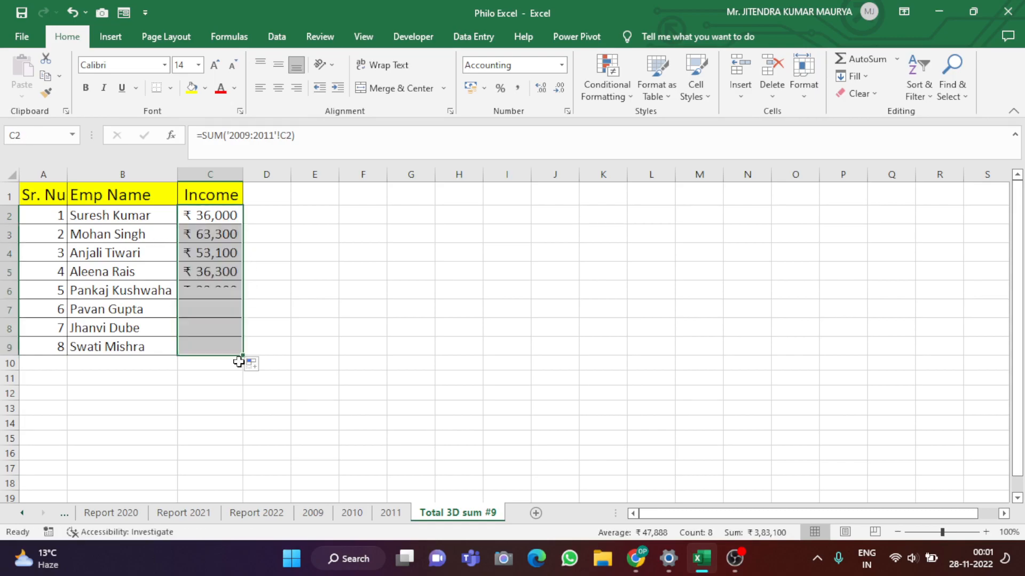
pyautogui.click(275, 292)
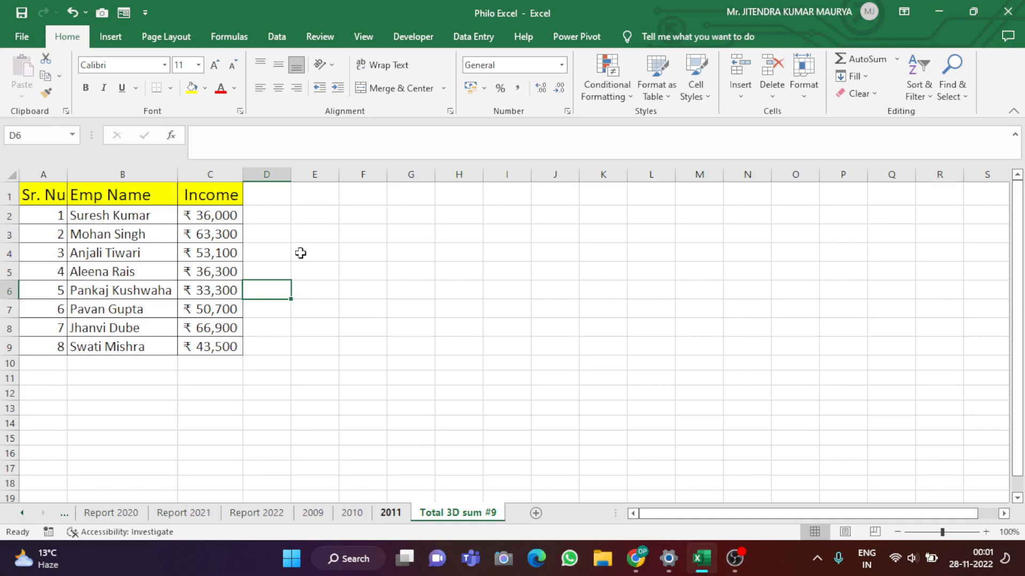
# Change the first employee's income in cell C2 of the 2011 sheet to 11000.
pyautogui.click(382, 515)
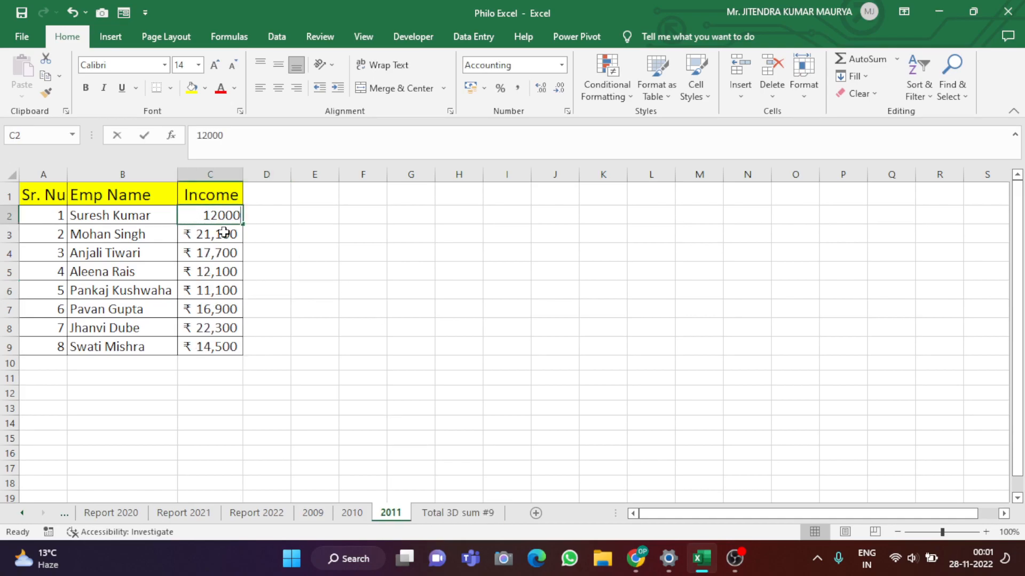
pyautogui.write('11000')
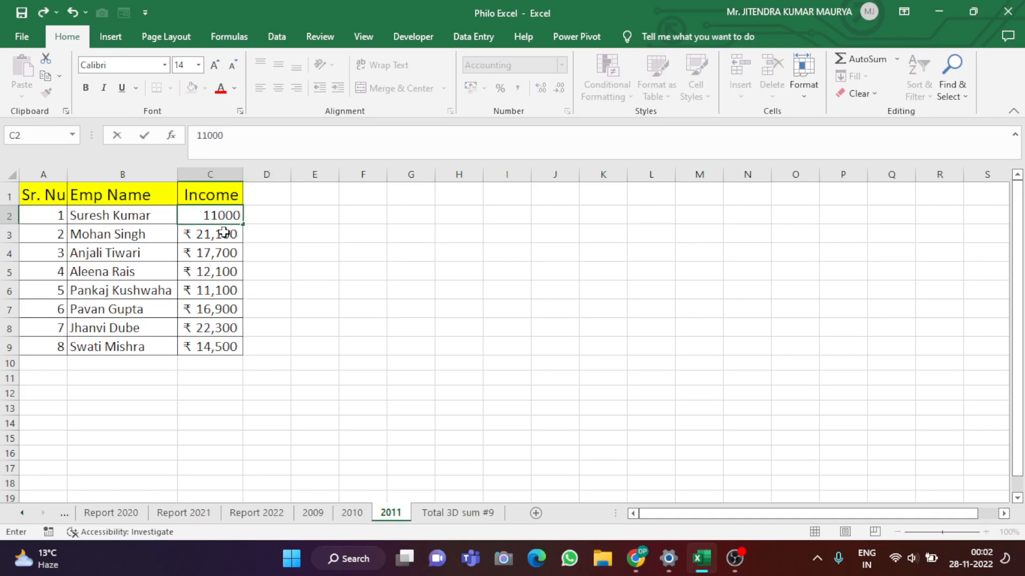
pyautogui.click(224, 233)
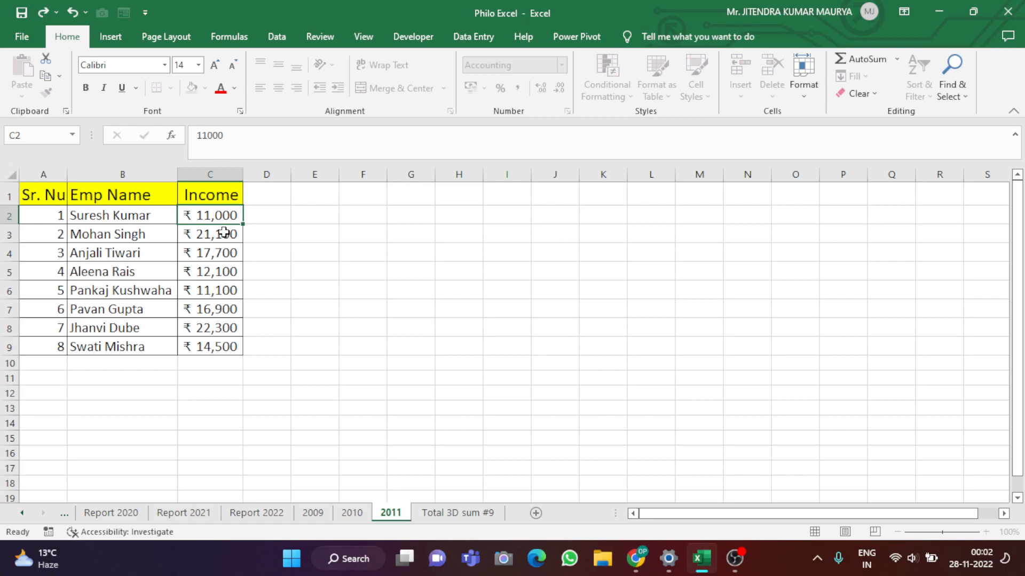
# Check the recalculated total and the formula in cell C2 of the Total 3D sum #9 sheet.
pyautogui.click(456, 513)
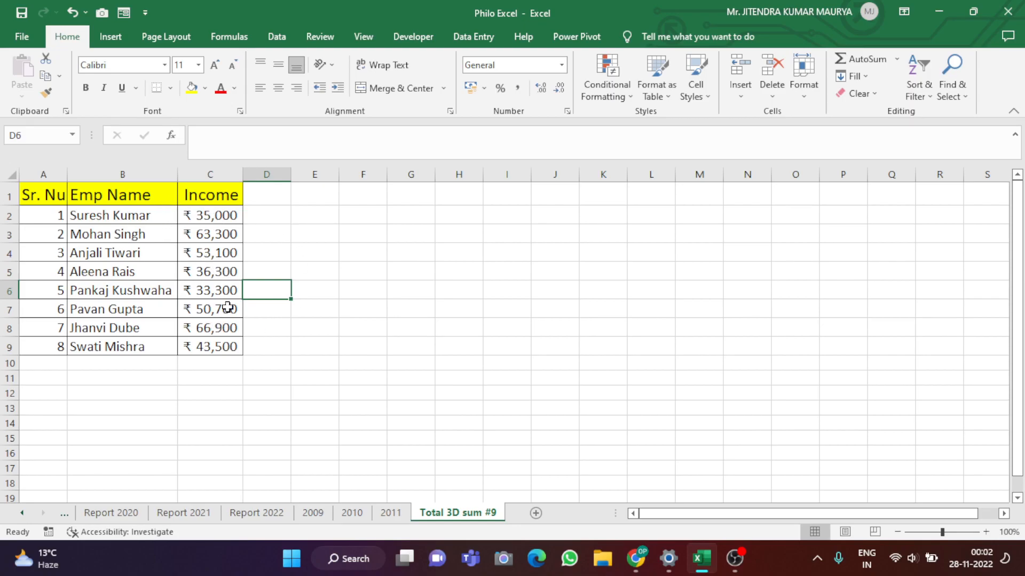
pyautogui.click(314, 513)
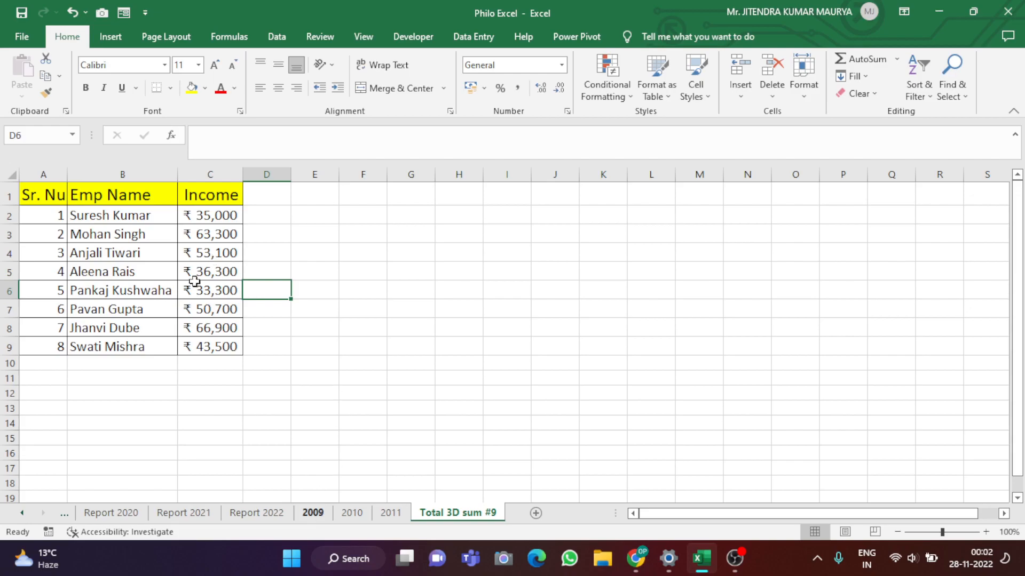
pyautogui.click(455, 514)
pyautogui.click(231, 213)
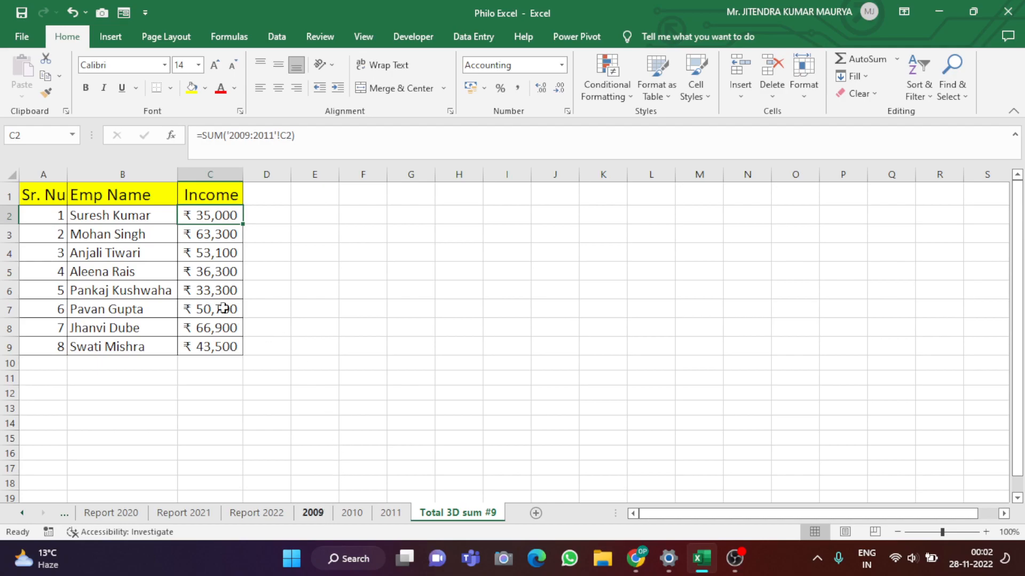
# Review the income tables on the 2009, 2010 and 2011 sheets and compare their cell positions.
pyautogui.click(313, 514)
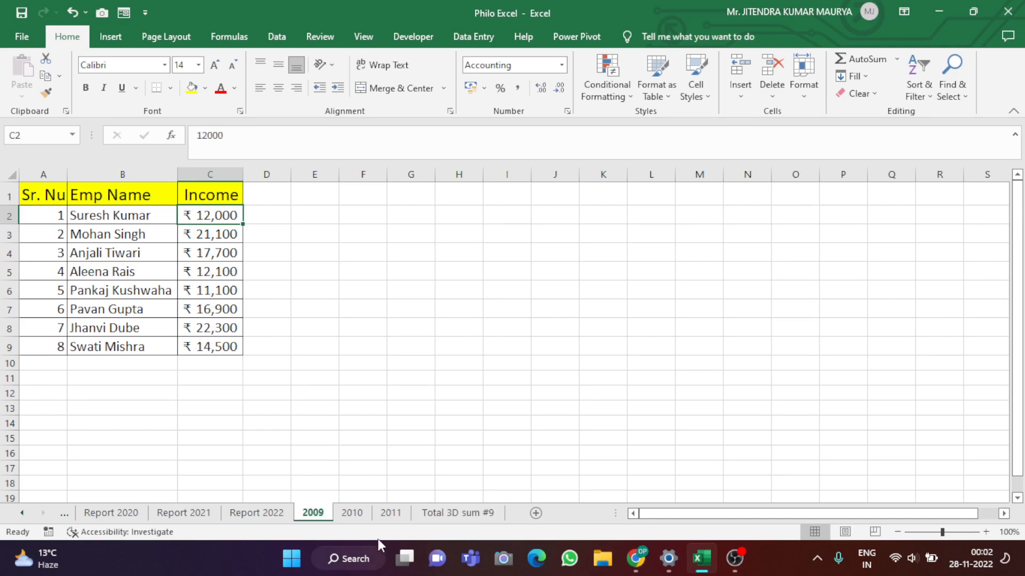
pyautogui.click(358, 516)
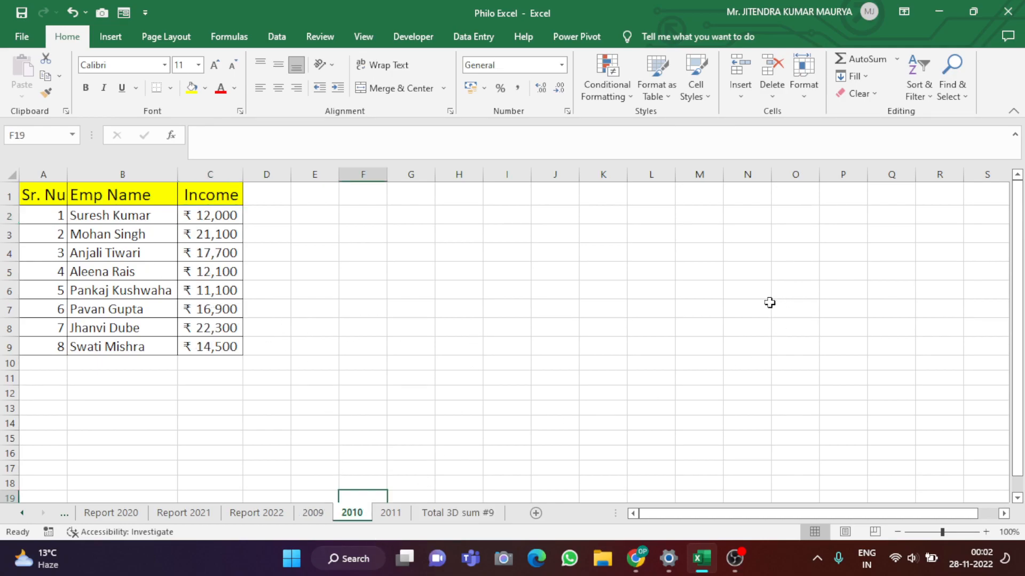
pyautogui.click(391, 513)
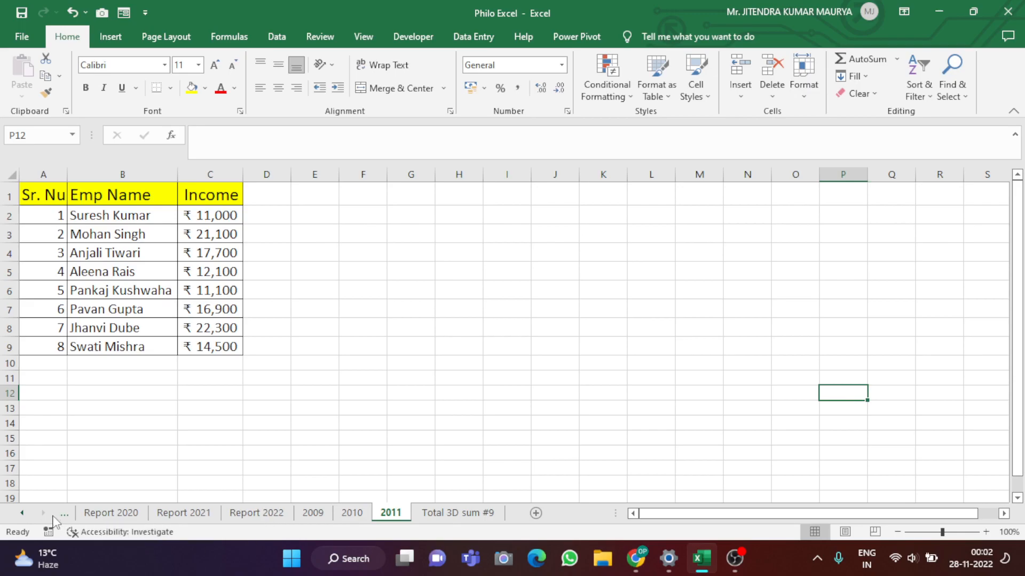
# Examine where the income table sits on the 3D Sum sheet and on the Report 2018 to Report 2021 sheets.
pyautogui.click(22, 512)
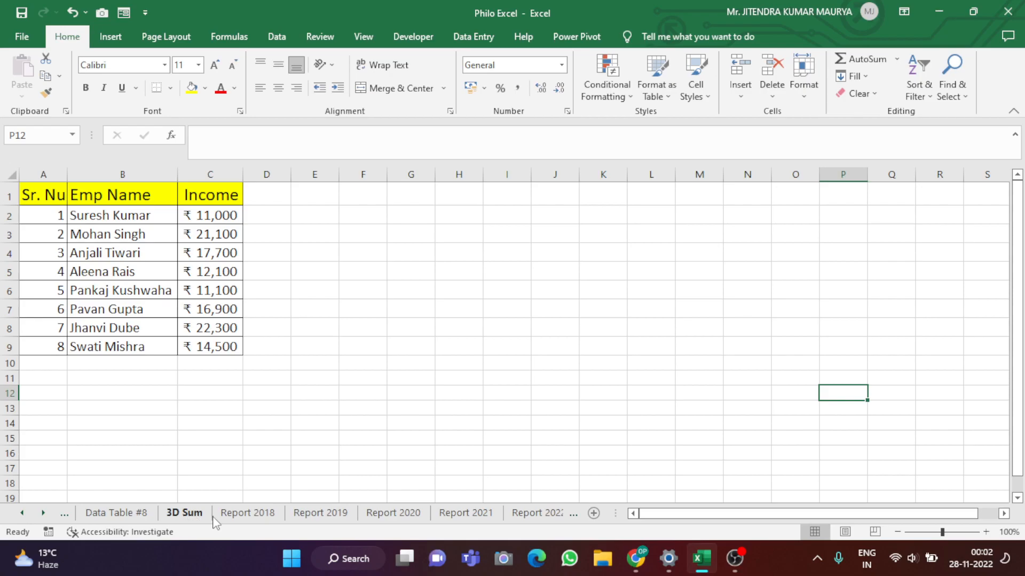
pyautogui.click(184, 513)
pyautogui.click(291, 470)
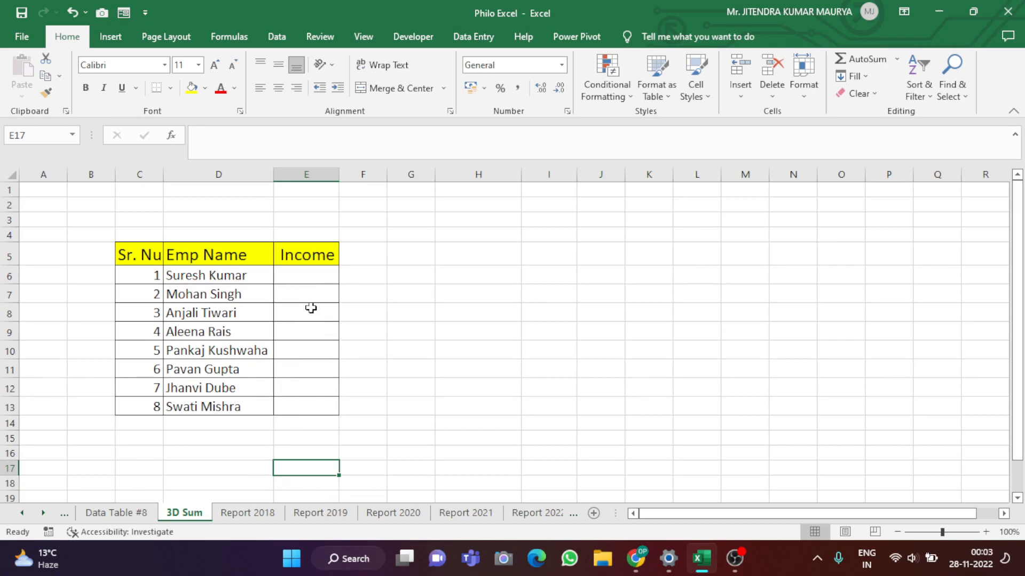
pyautogui.click(259, 513)
pyautogui.click(462, 309)
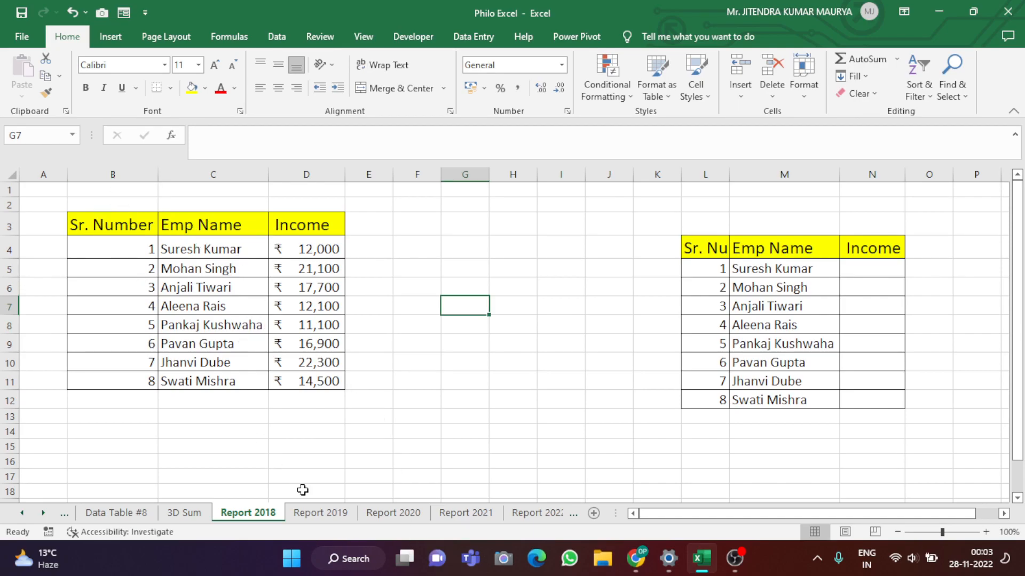
pyautogui.click(320, 513)
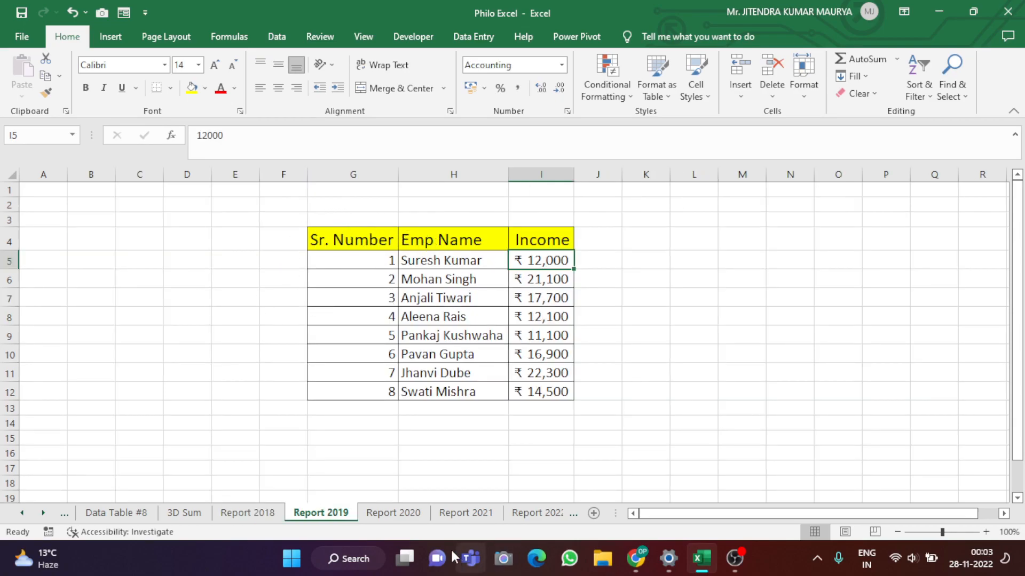
pyautogui.hotkey('ctrl', 'pagedown')
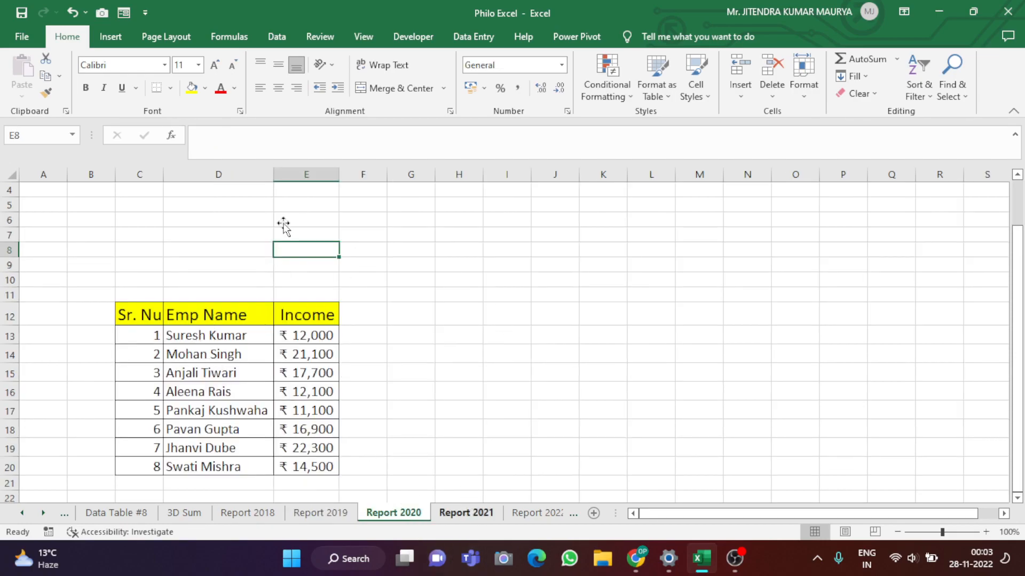
pyautogui.hotkey('ctrl', 'pagedown')
# Begin a SUM formula in cell E6, the first employee's Income cell on the 3D Sum sheet.
pyautogui.click(184, 512)
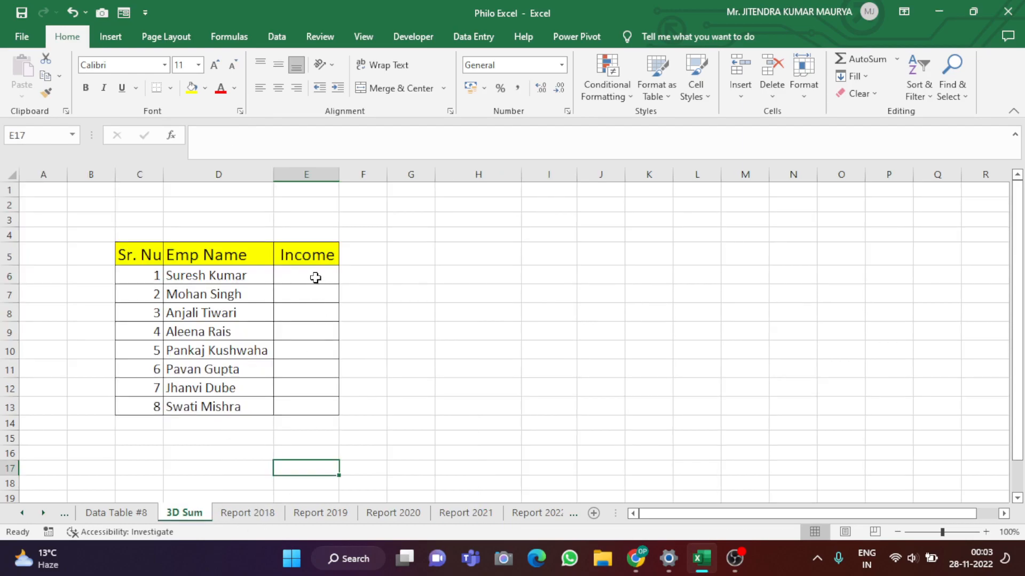
pyautogui.click(316, 278)
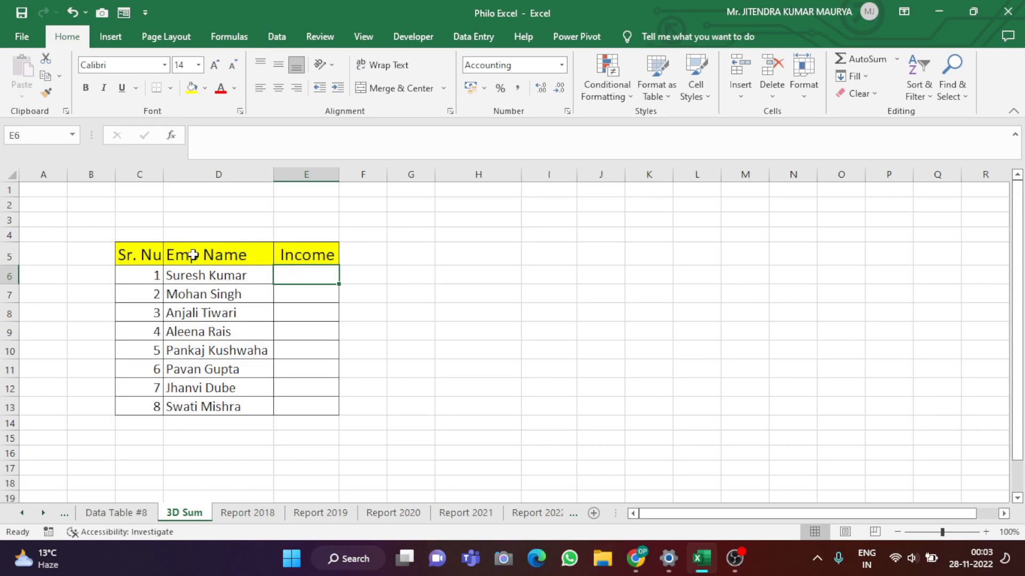
pyautogui.keyDown('ctrl'); pyautogui.click(260, 515); pyautogui.keyUp('ctrl')
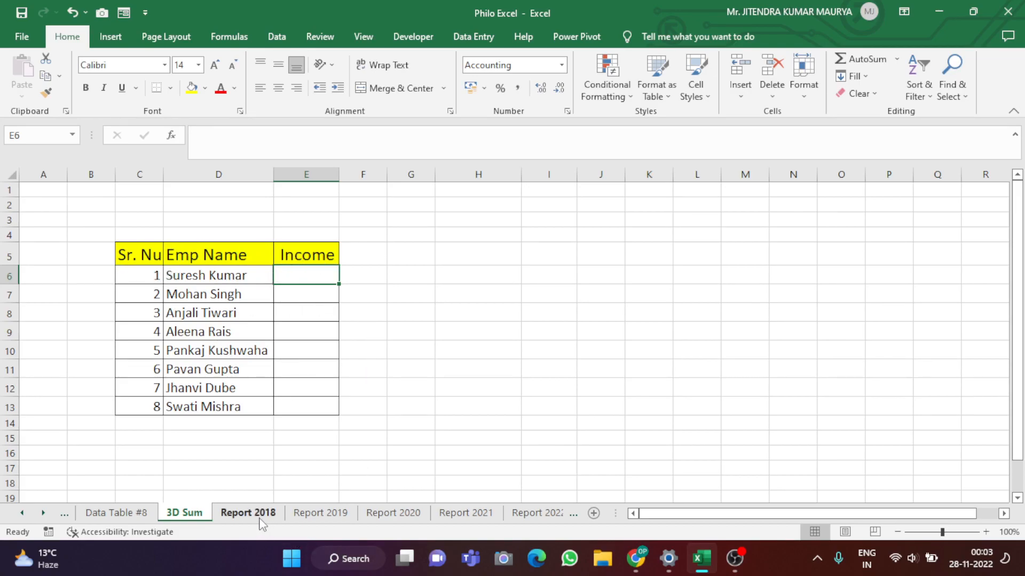
pyautogui.click(248, 513)
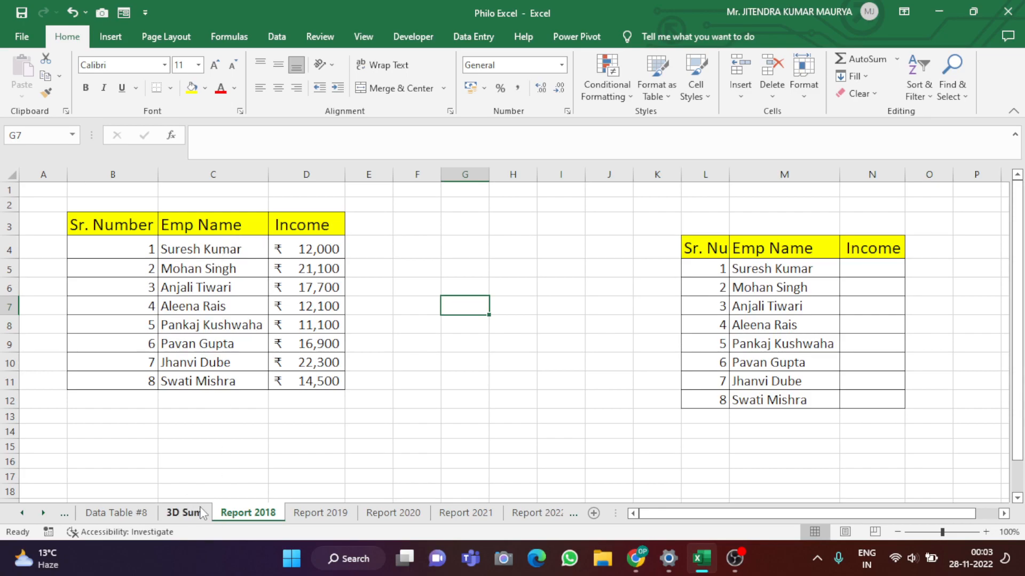
pyautogui.click(185, 513)
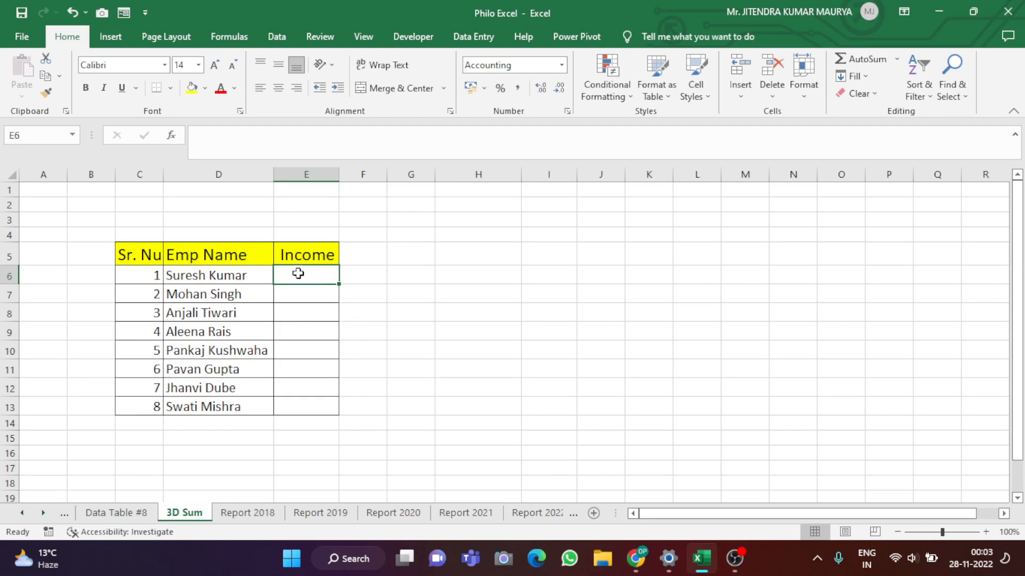
pyautogui.write('=')
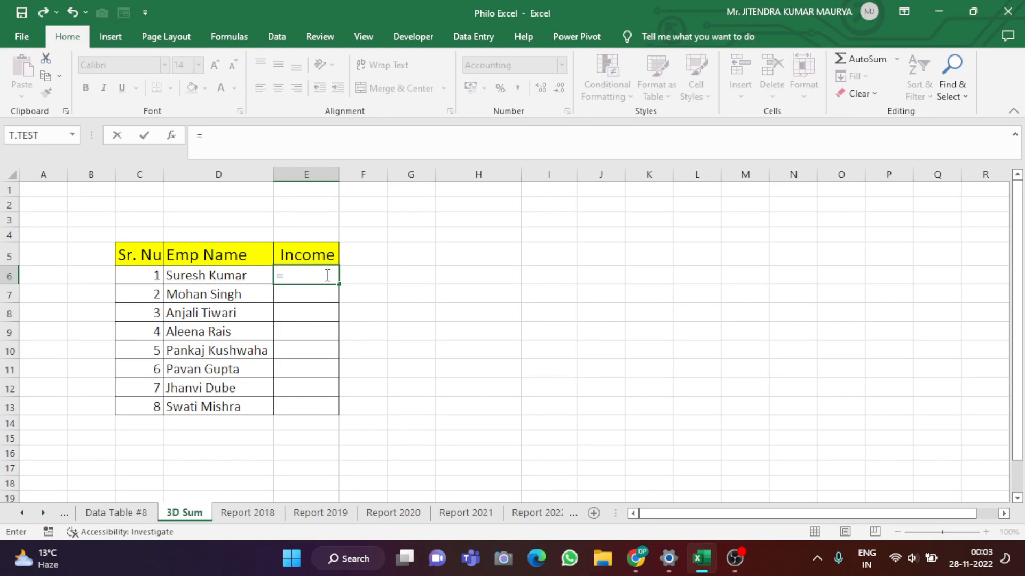
pyautogui.write('s')
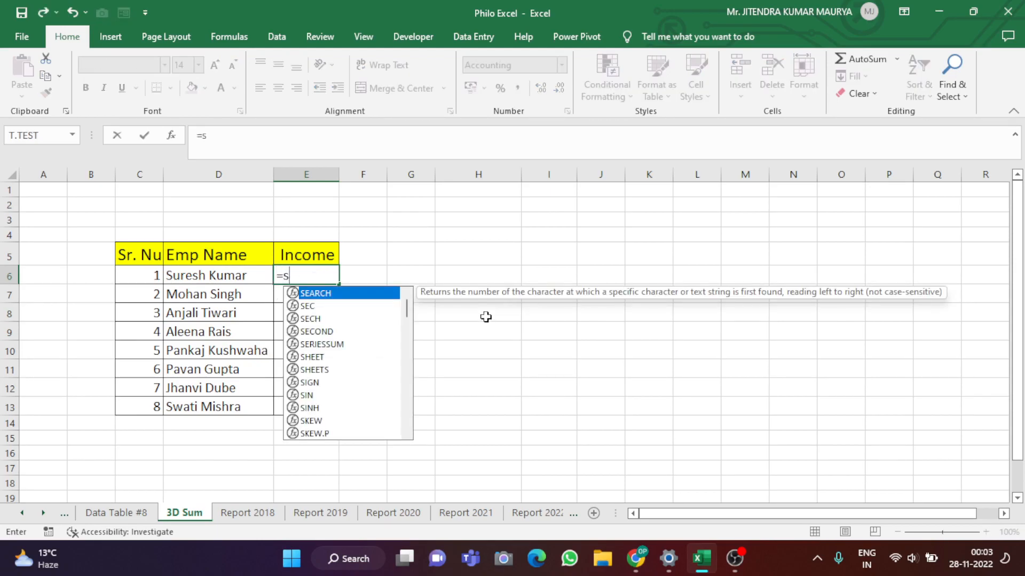
pyautogui.write('um')
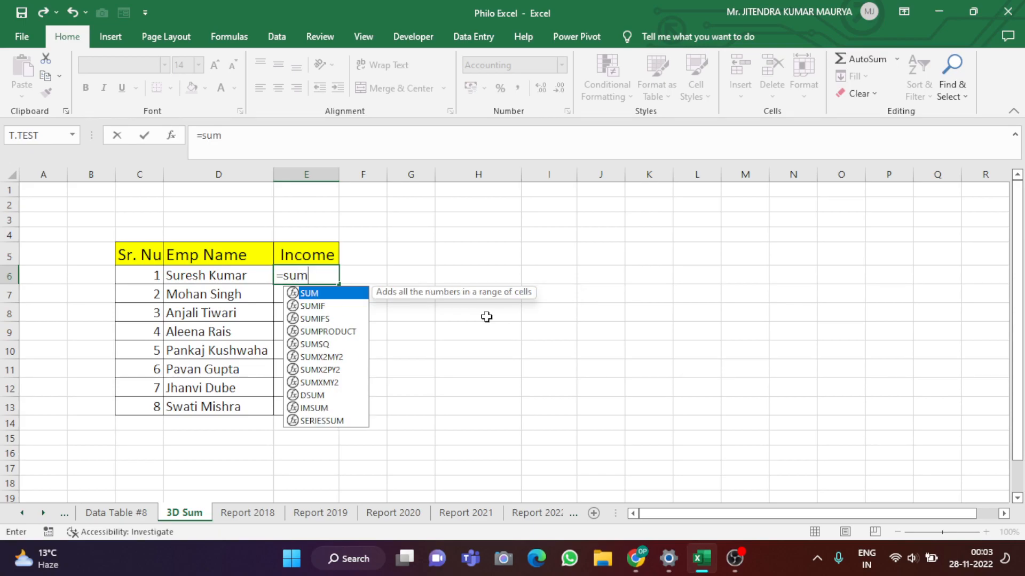
pyautogui.press('Tab')
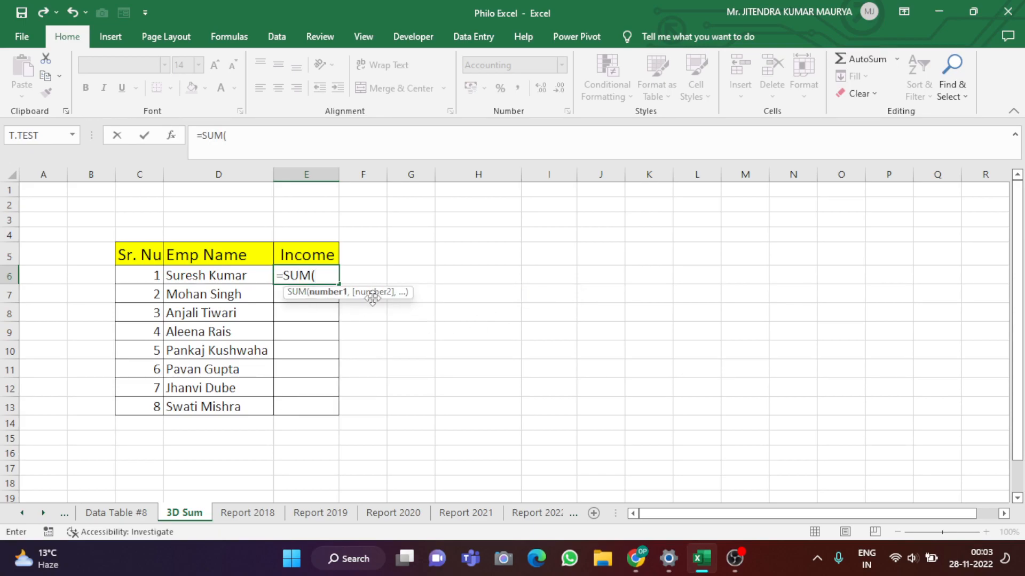
pyautogui.moveTo(370, 294); pyautogui.dragTo(469, 319)
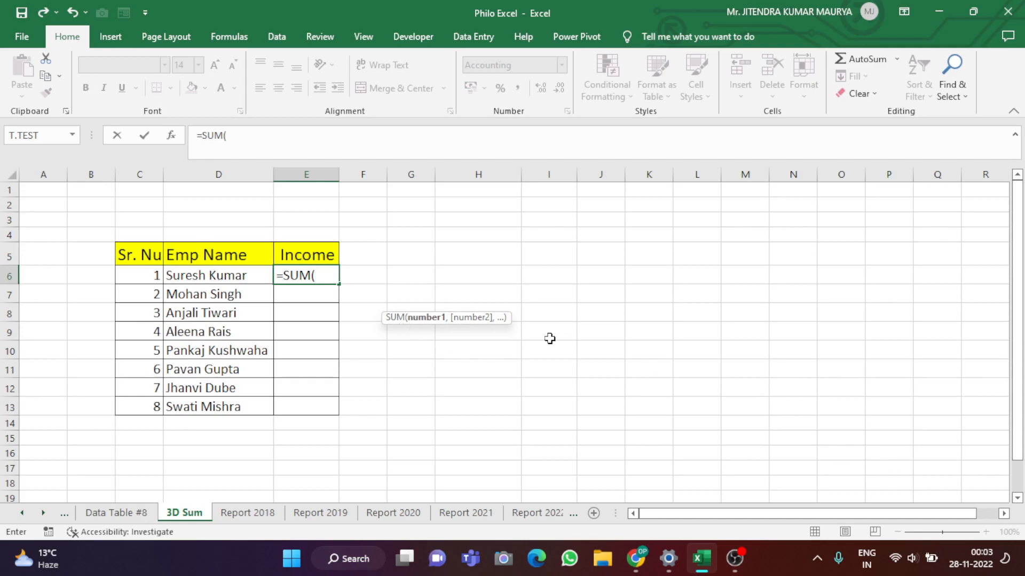
# Add cell D4 of Report 2018 and cell I5 of Report 2019 as the first two SUM arguments.
pyautogui.click(259, 514)
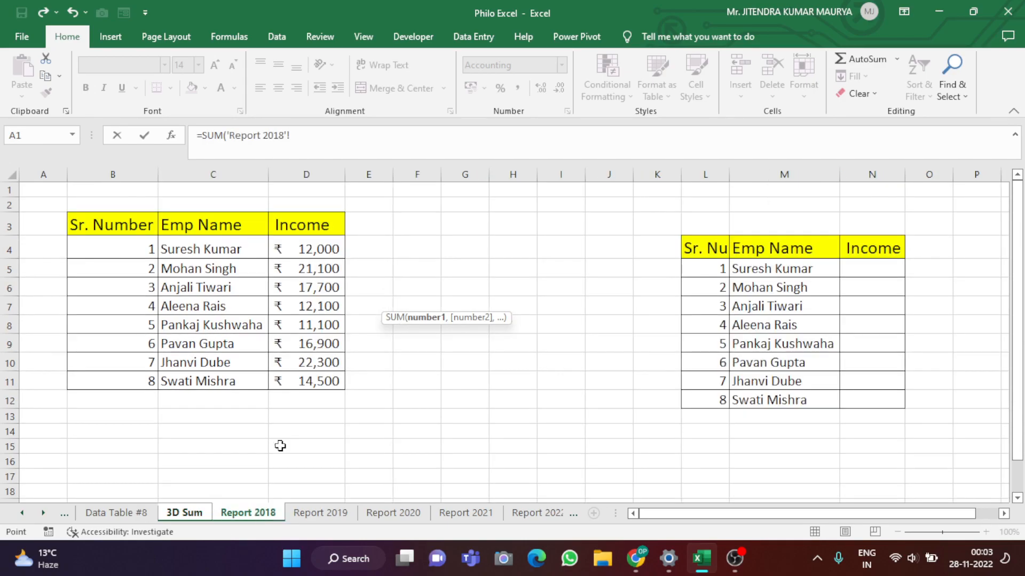
pyautogui.click(312, 245)
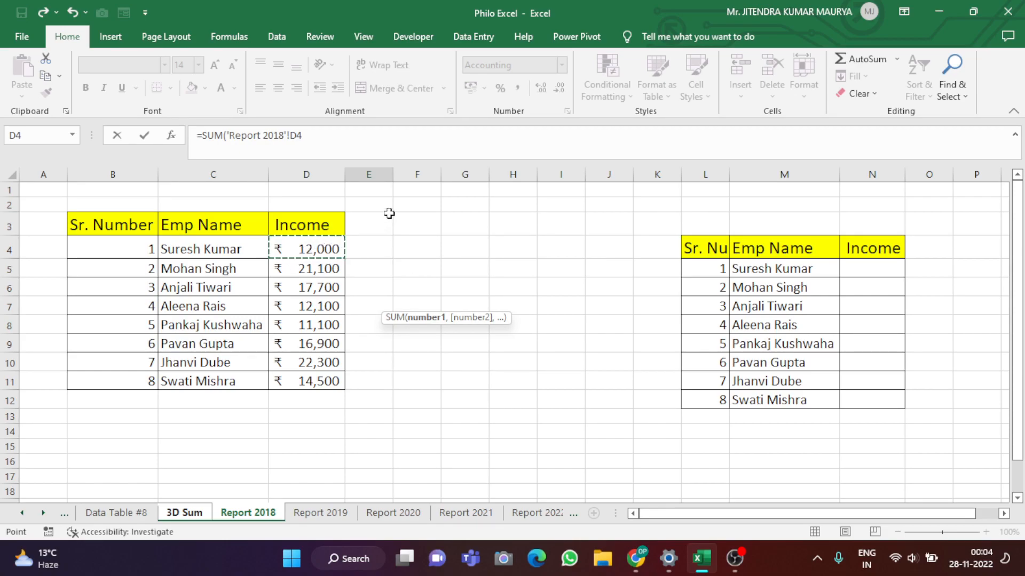
pyautogui.click(337, 144)
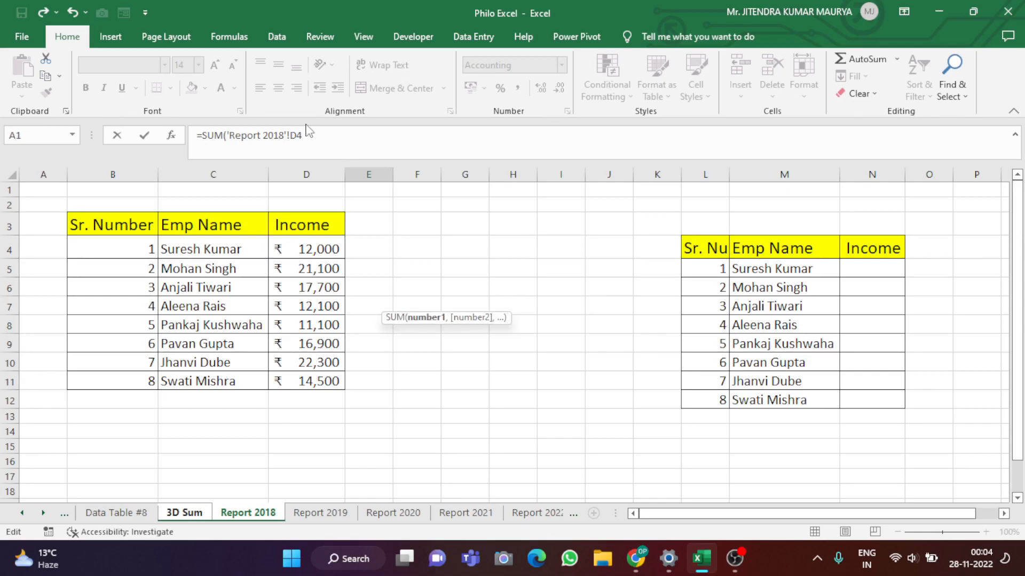
pyautogui.write(',')
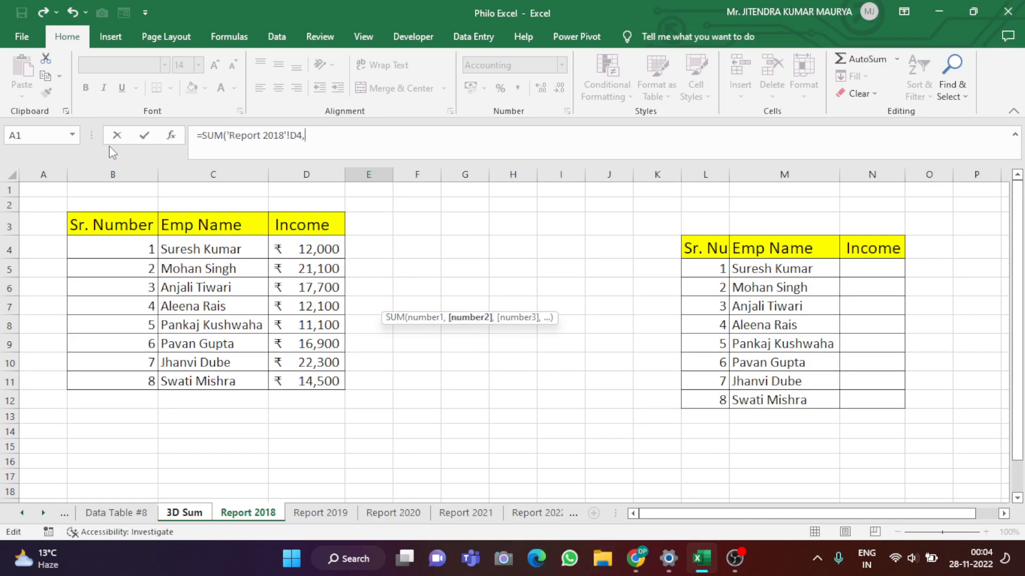
pyautogui.click(319, 513)
pyautogui.click(537, 261)
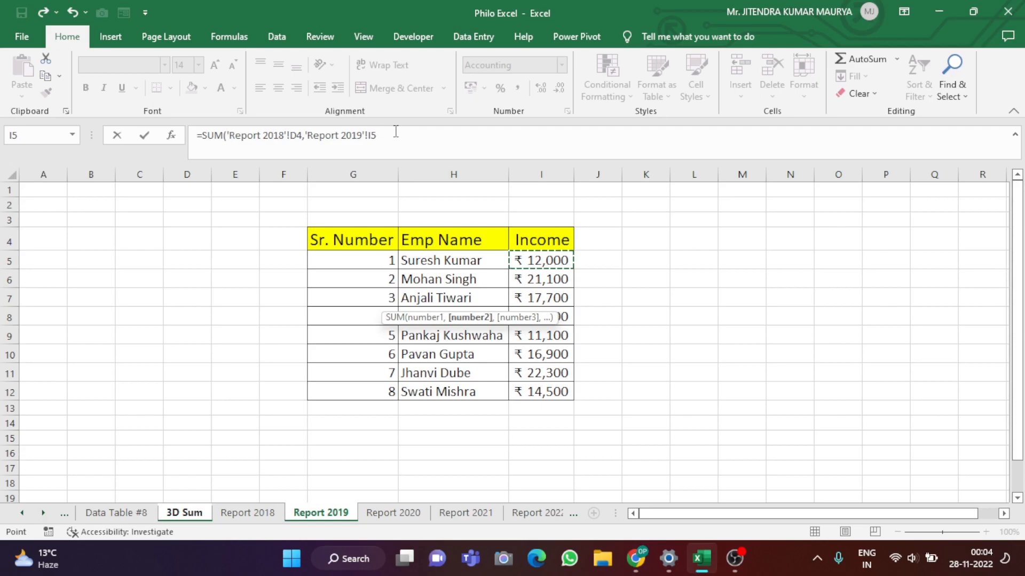
pyautogui.write(',')
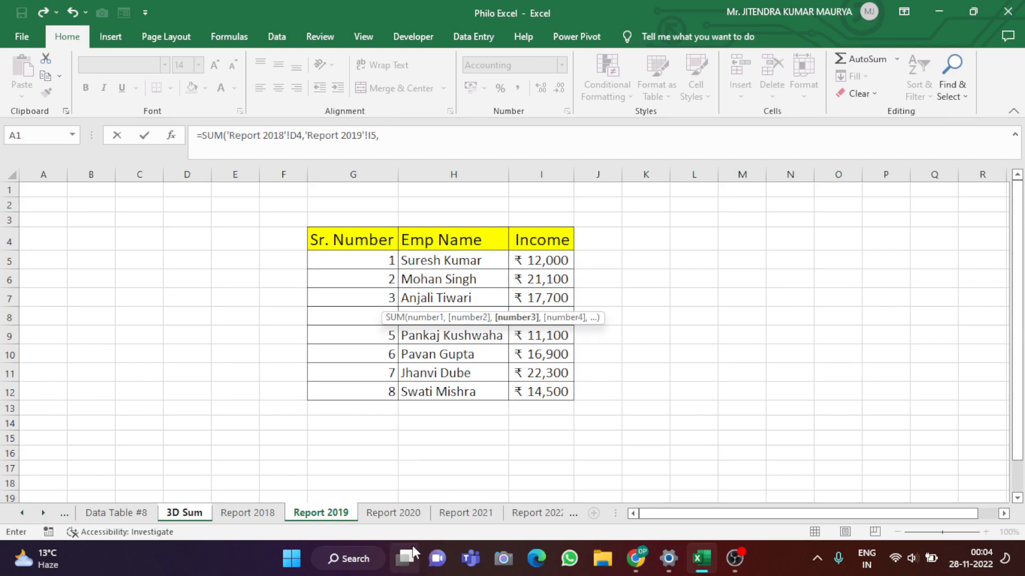
# Add cell E13 of Report 2020 and cell C2 of Report 2021 as the next SUM arguments.
pyautogui.click(405, 517)
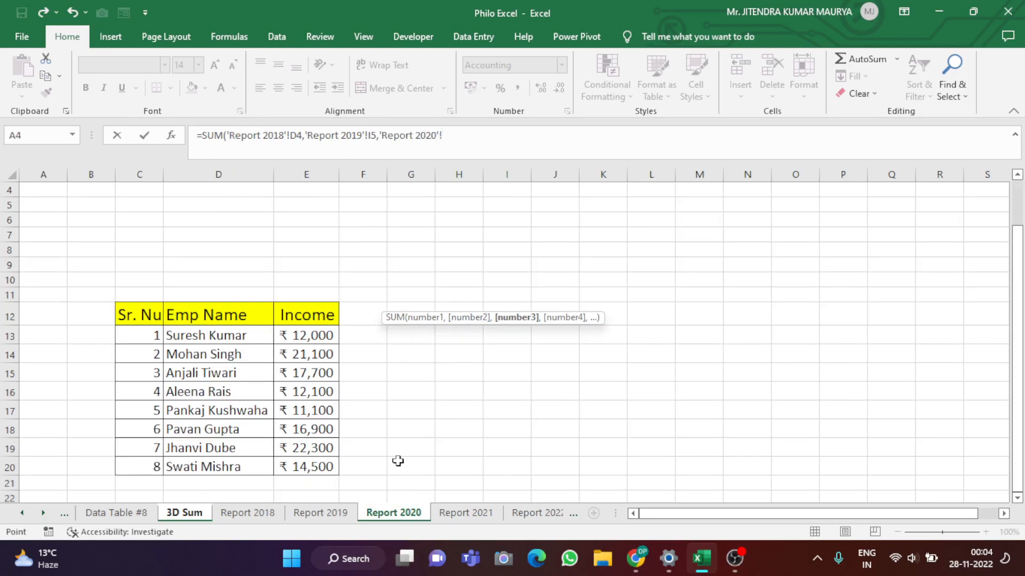
pyautogui.click(309, 335)
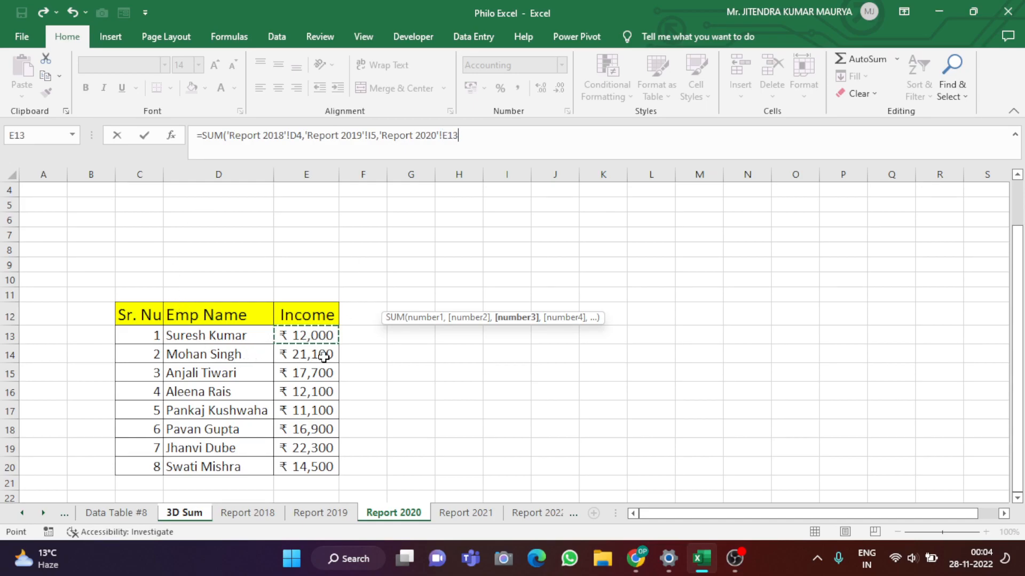
pyautogui.write(',')
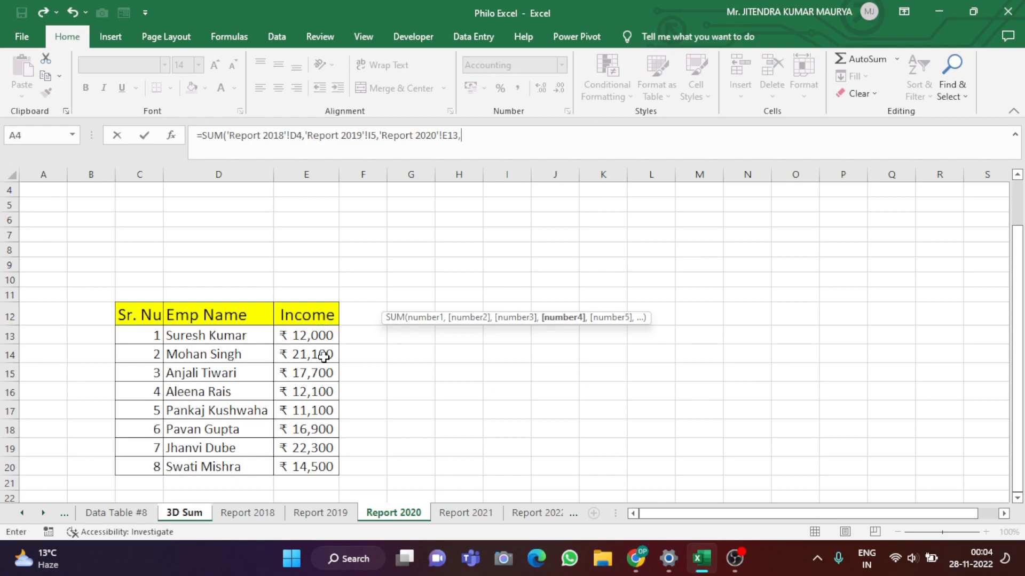
pyautogui.click(463, 513)
pyautogui.click(251, 217)
pyautogui.write(',')
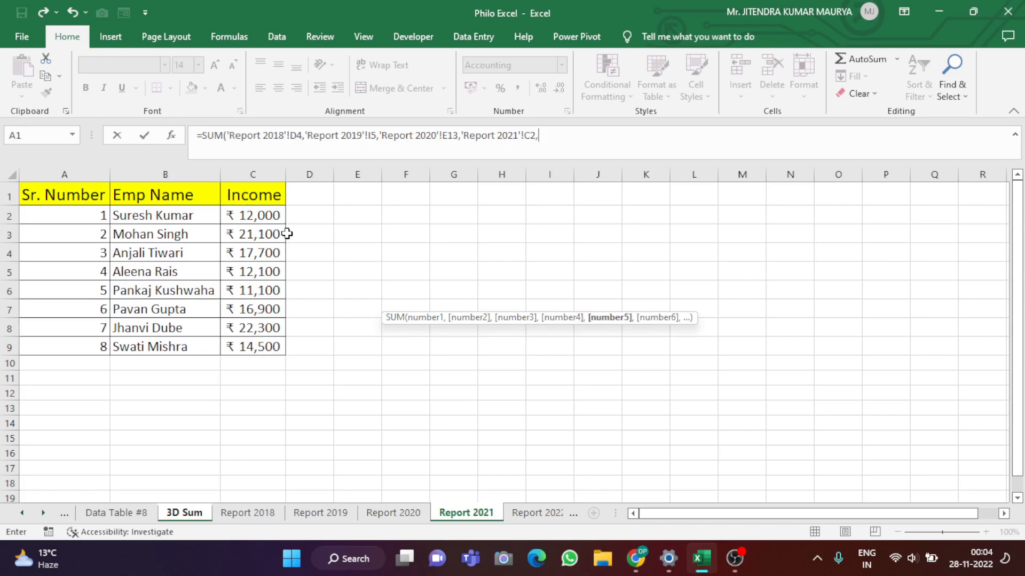
# Add cell N5 of Report 2022 as the last SUM argument and complete the formula.
pyautogui.click(526, 515)
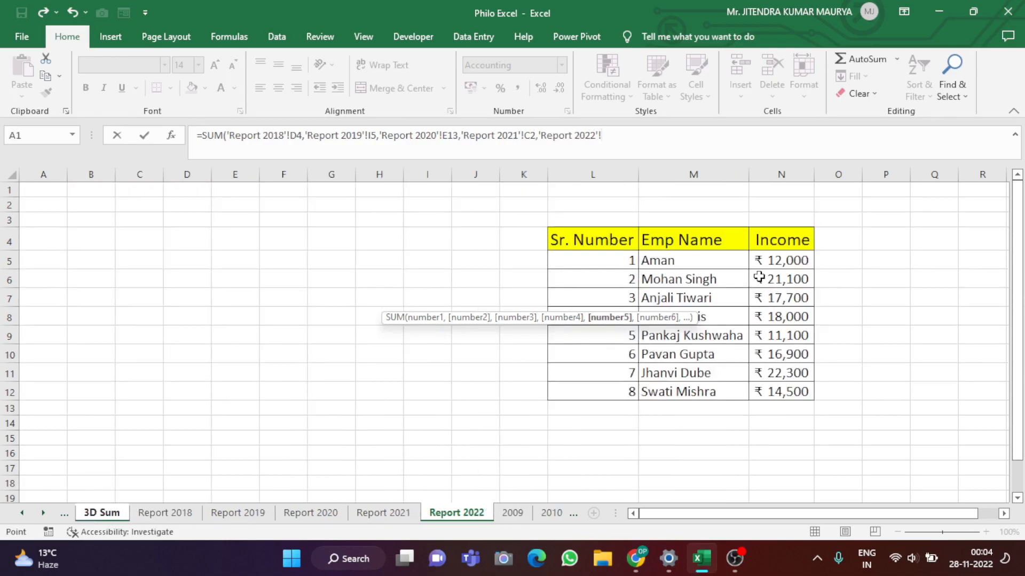
pyautogui.click(791, 260)
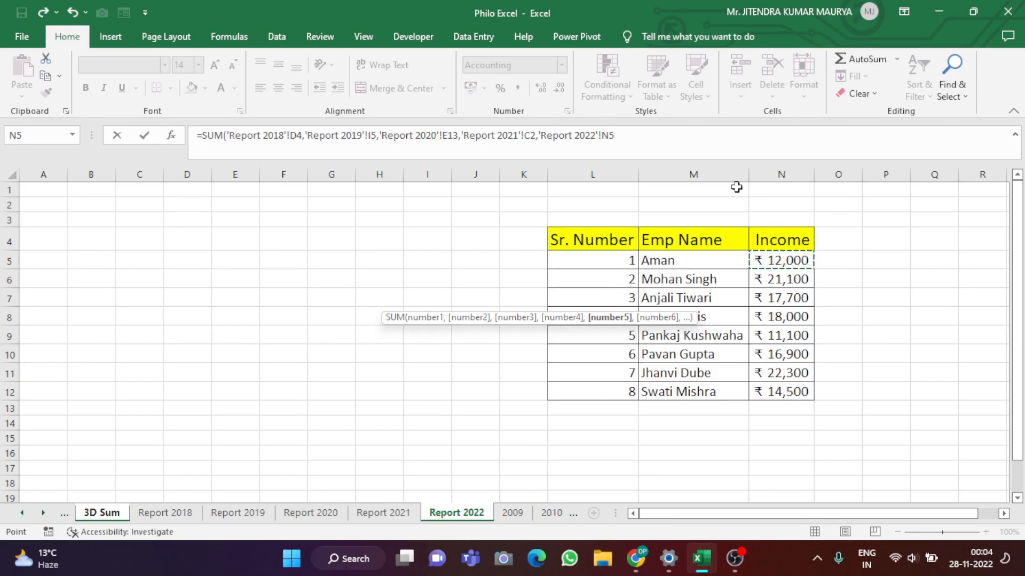
pyautogui.press('Return')
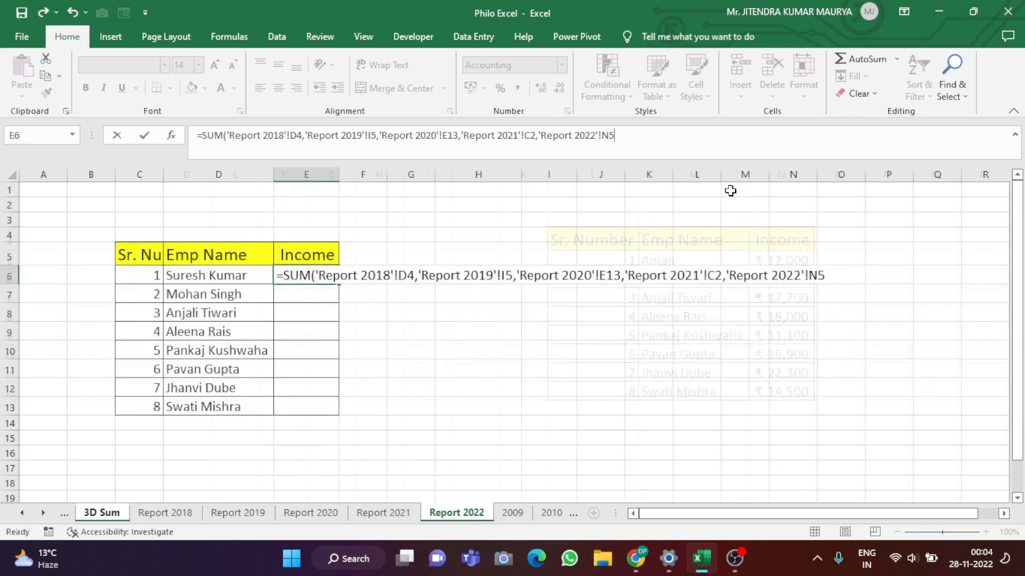
# Fill the SUM formula from E6 down to E13 on the 3D Sum sheet and autofit column E.
pyautogui.click(310, 274)
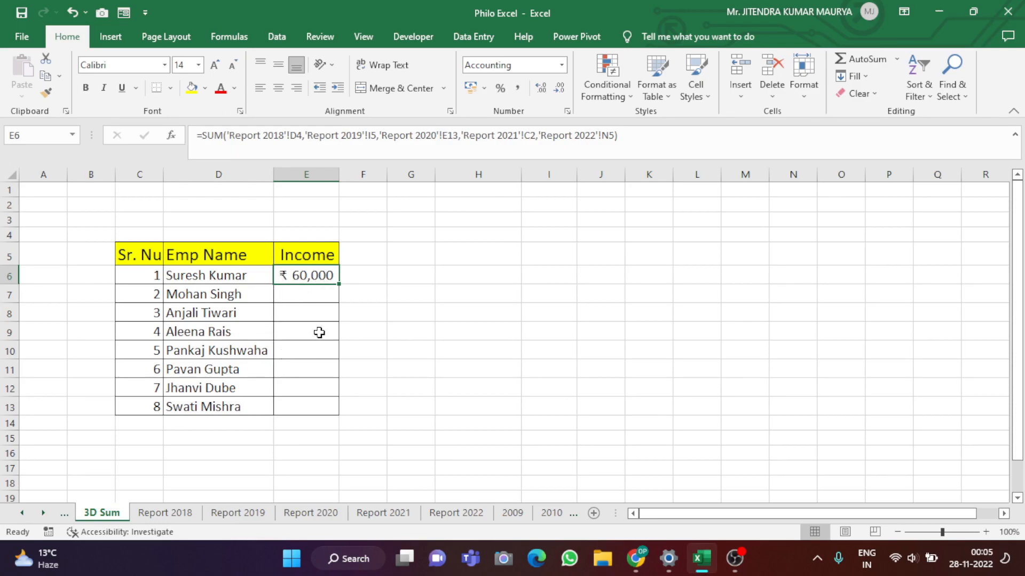
pyautogui.moveTo(341, 283); pyautogui.dragTo(338, 415)
pyautogui.click(340, 175)
pyautogui.doubleClick(342, 176)
pyautogui.click(402, 333)
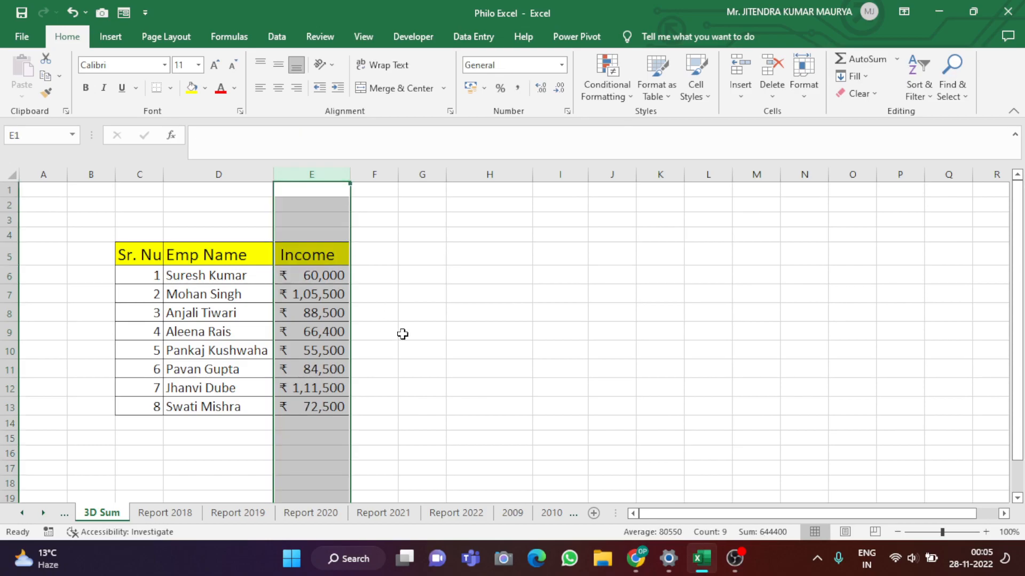
# Set the income in cell D4 of the Report 2018 sheet to 11000 and check the 3D Sum sheet.
pyautogui.click(159, 511)
pyautogui.click(323, 243)
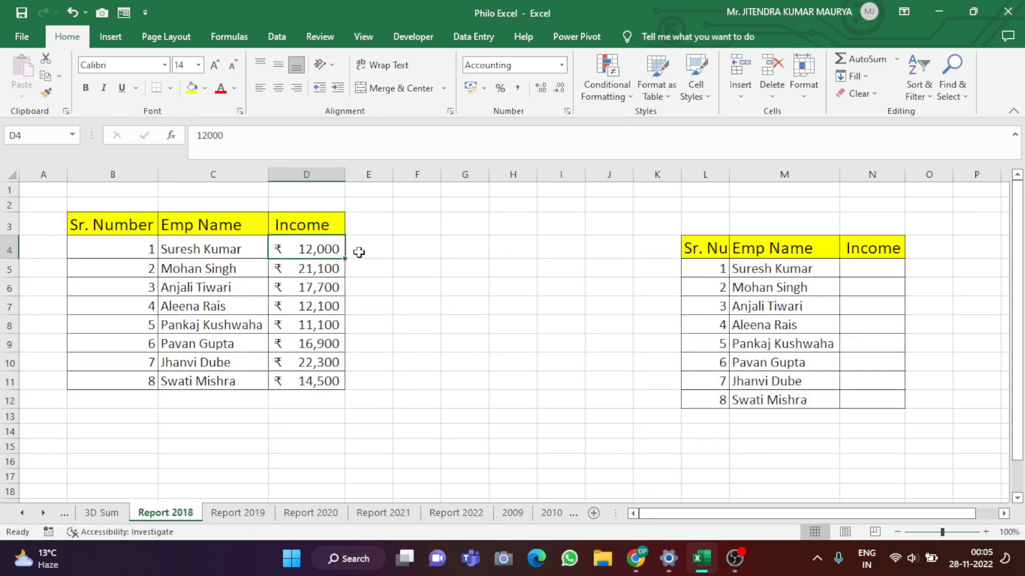
pyautogui.press('BackSpace')
pyautogui.write('11000')
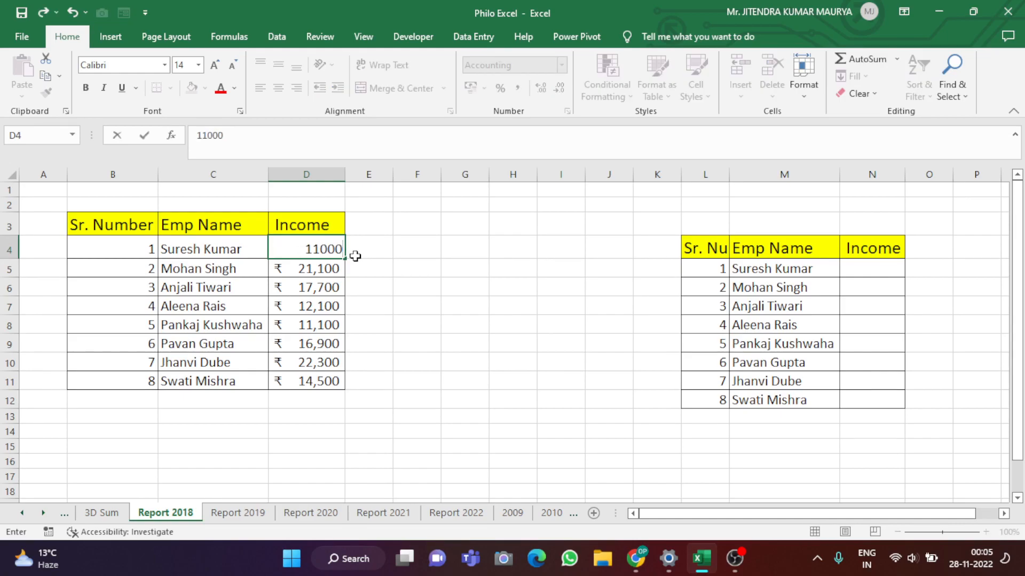
pyautogui.press('Return')
pyautogui.click(116, 515)
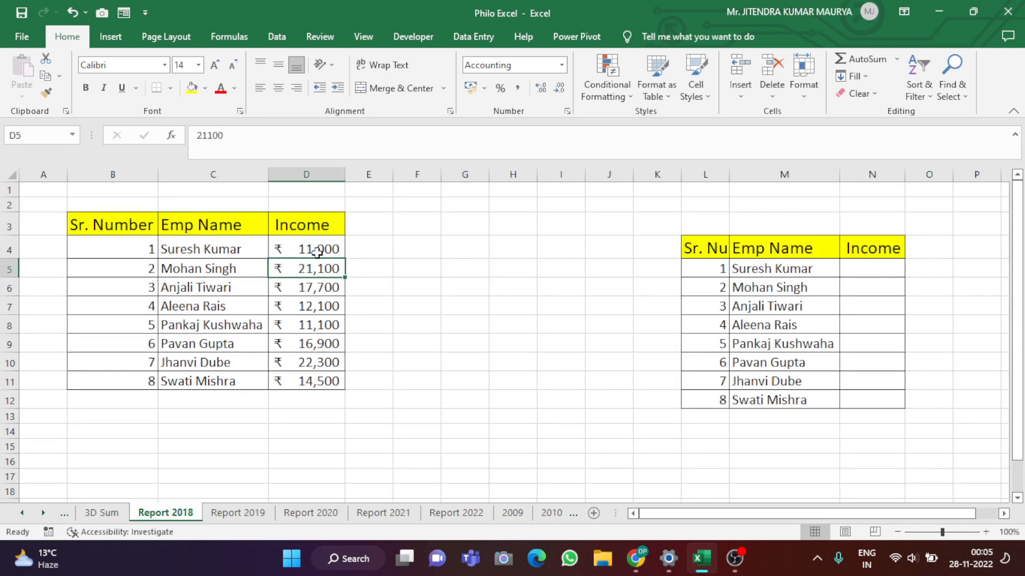
# Set the income in cell D4 of the Report 2018 sheet to 1100 and return to the 3D Sum sheet.
pyautogui.click(317, 253)
pyautogui.write('11')
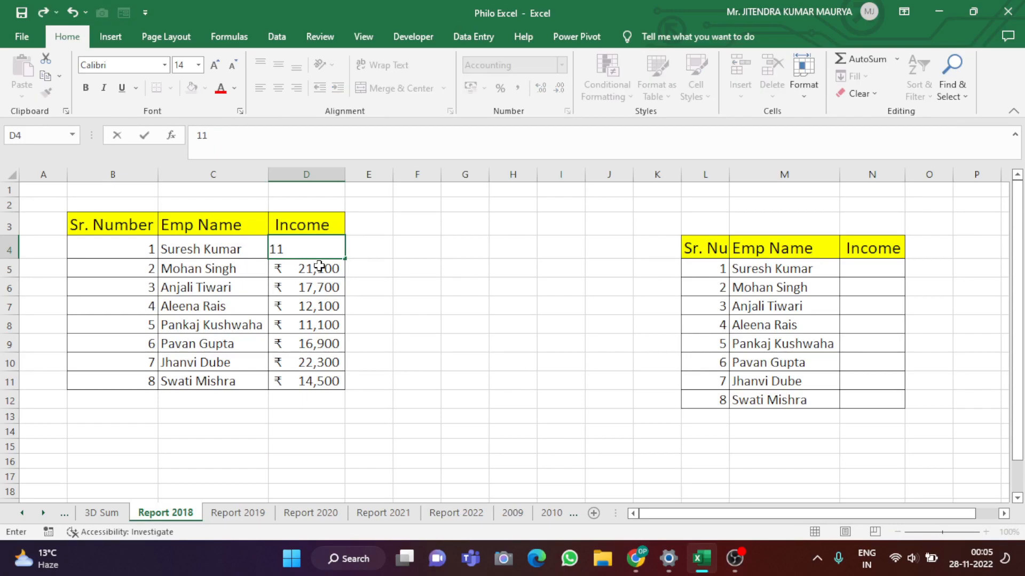
pyautogui.click(318, 267)
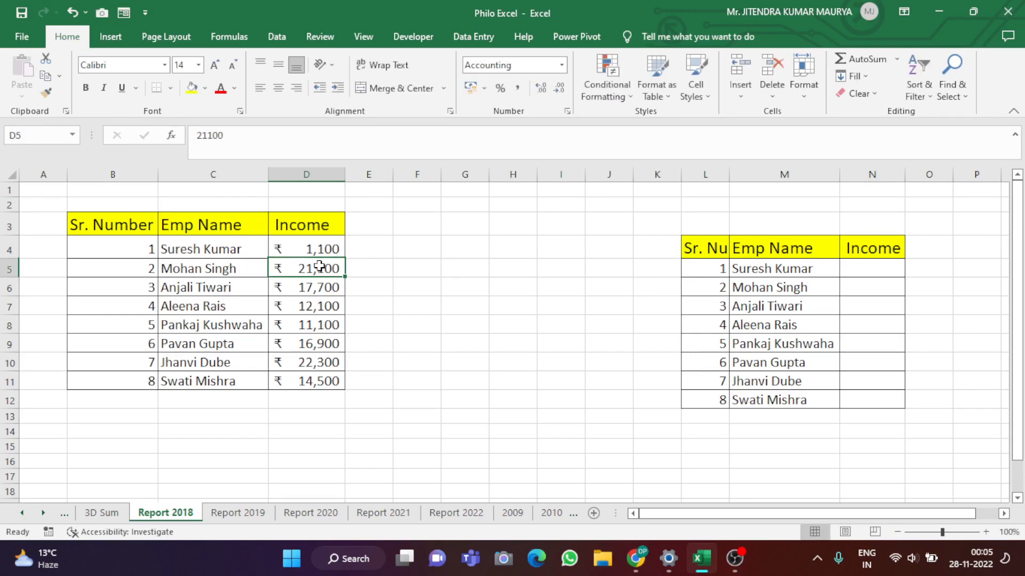
pyautogui.click(108, 513)
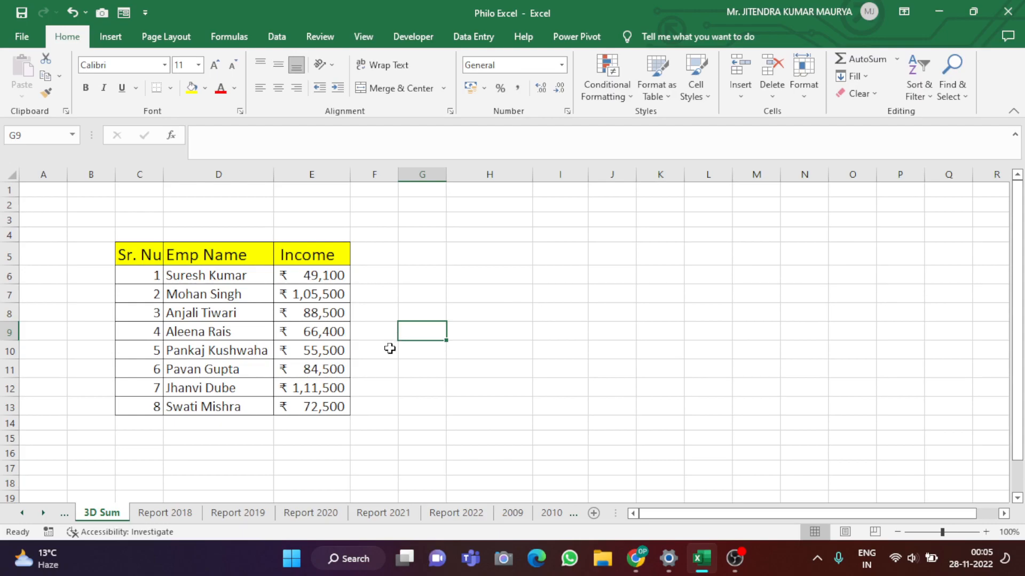
pyautogui.click(524, 367)
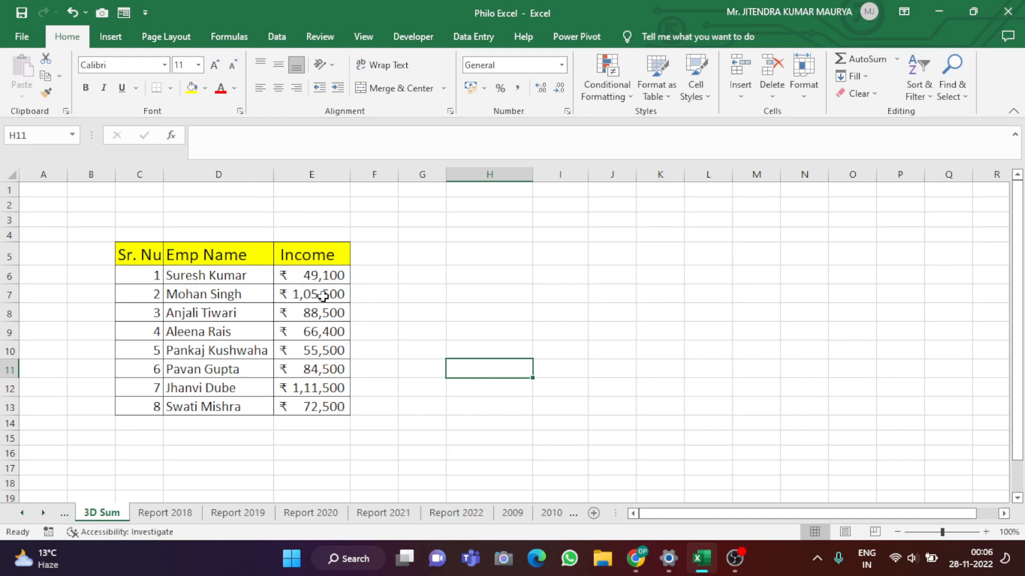
pyautogui.click(422, 269)
pyautogui.click(482, 261)
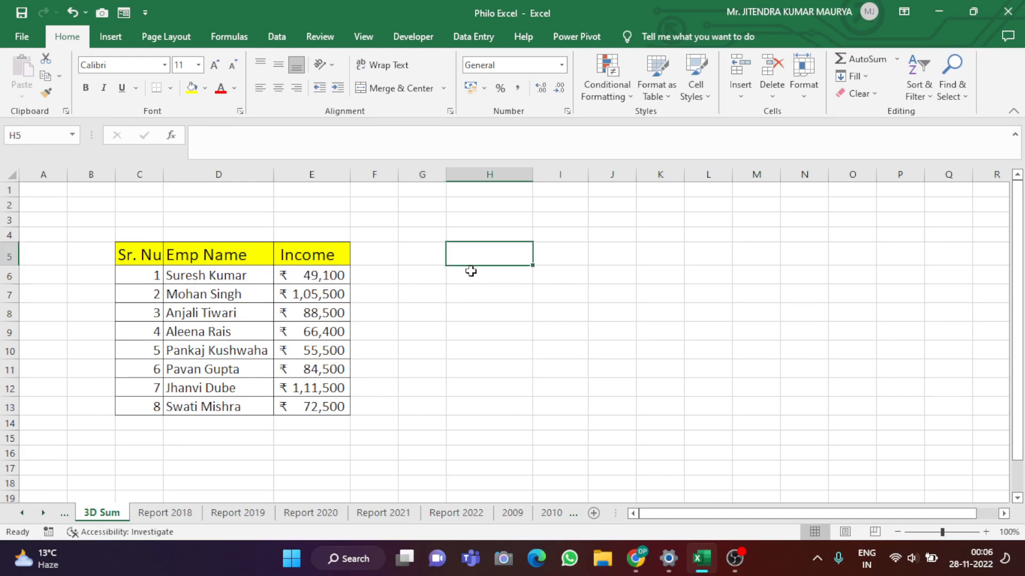
# Open Consolidate for the range H6:H13 on the 3D Sum sheet, keeping the dialog clear of the data.
pyautogui.click(471, 275)
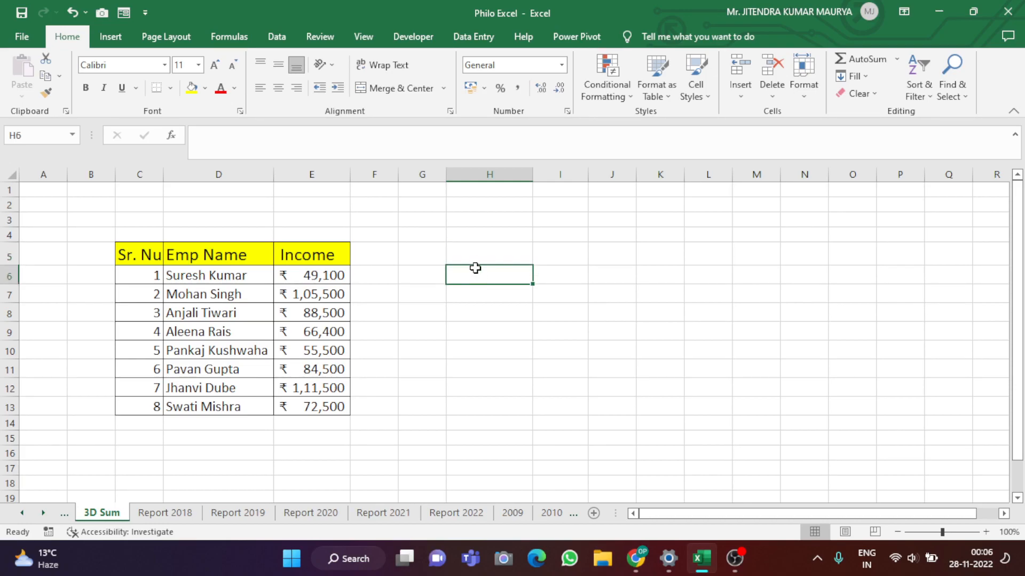
pyautogui.moveTo(475, 270); pyautogui.dragTo(478, 405)
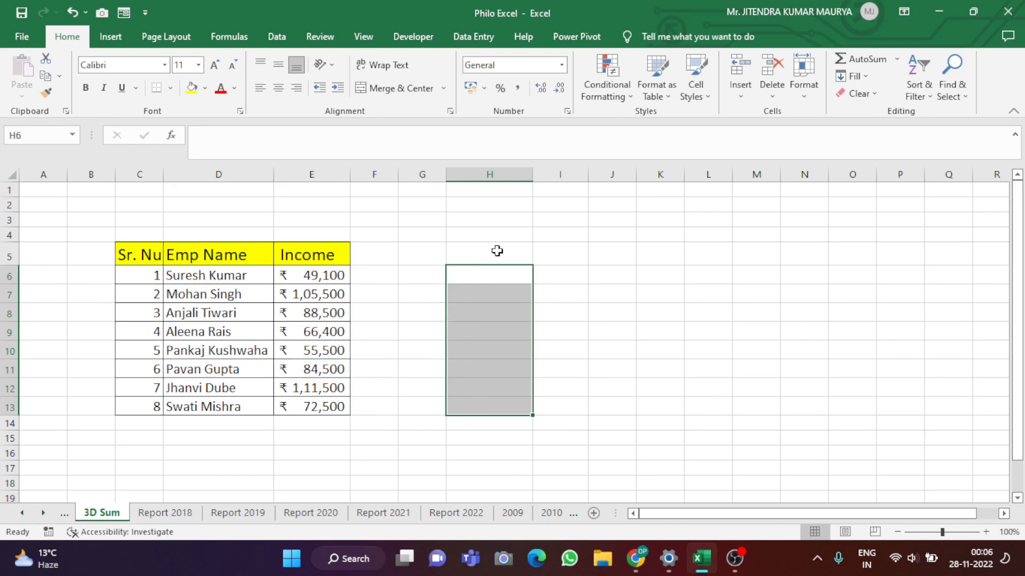
pyautogui.click(275, 35)
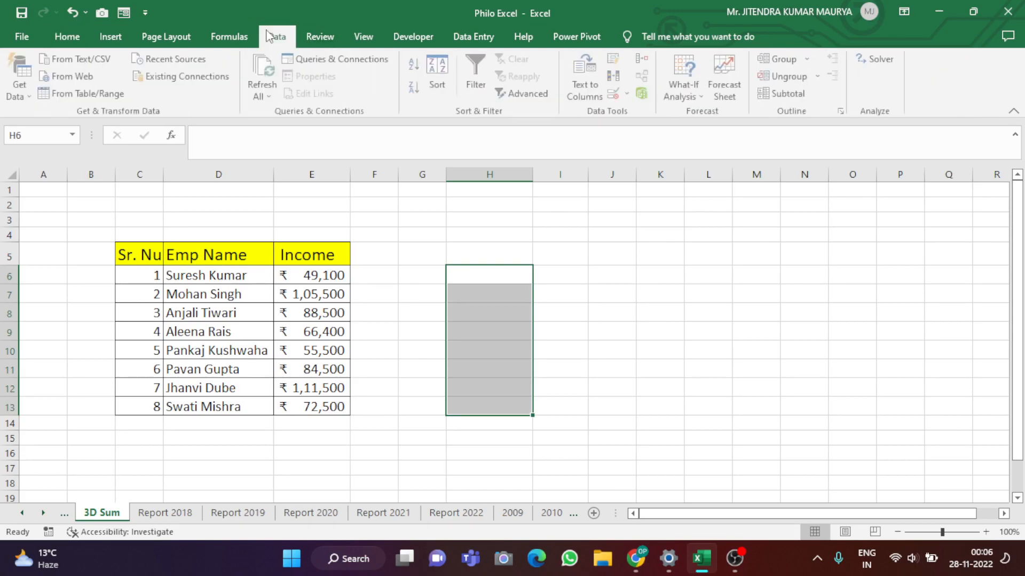
pyautogui.click(645, 59)
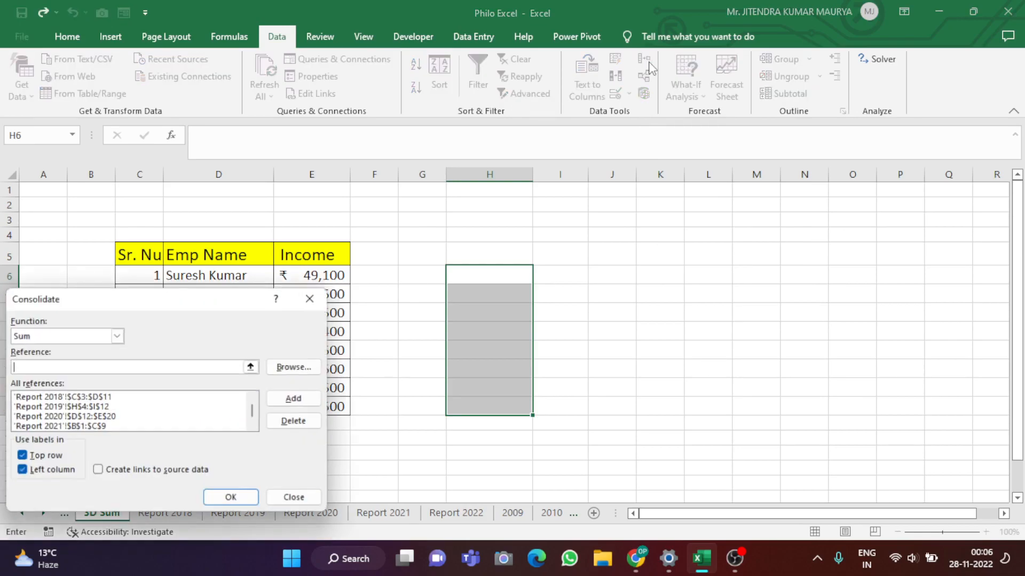
pyautogui.moveTo(146, 297); pyautogui.dragTo(756, 104)
# Delete all existing references from the consolidation and turn off the Top row and Left column labels.
pyautogui.click(683, 208)
pyautogui.click(895, 227)
pyautogui.click(735, 209)
pyautogui.click(899, 224)
pyautogui.click(773, 208)
pyautogui.click(901, 221)
pyautogui.click(757, 208)
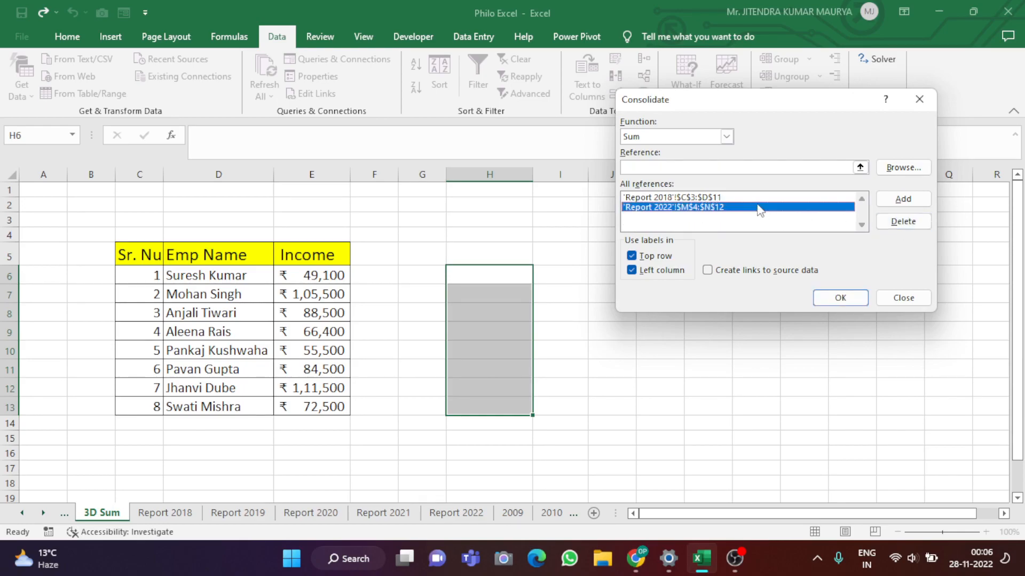
pyautogui.click(904, 234)
pyautogui.click(784, 201)
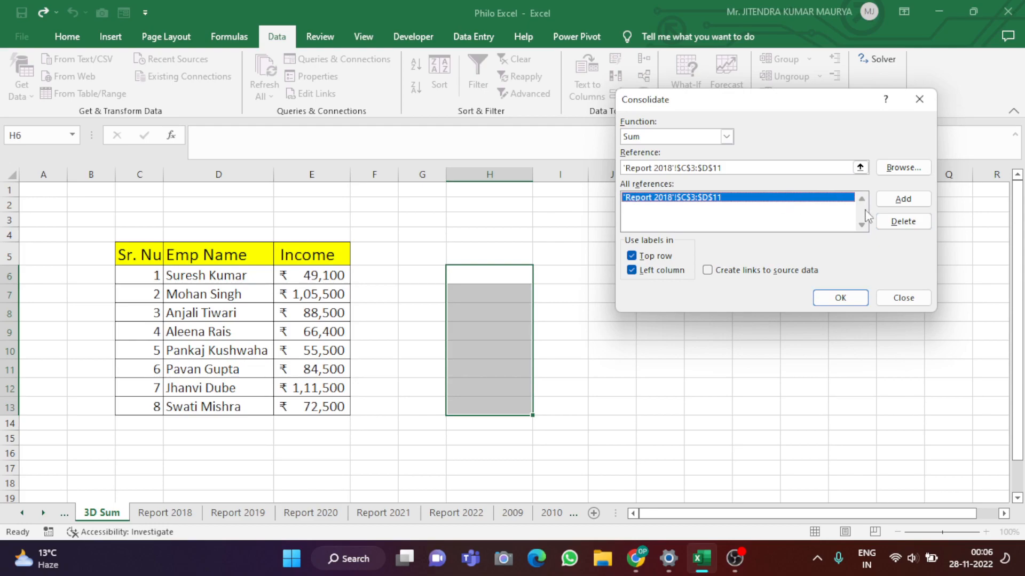
pyautogui.click(901, 221)
pyautogui.click(631, 256)
pyautogui.click(632, 271)
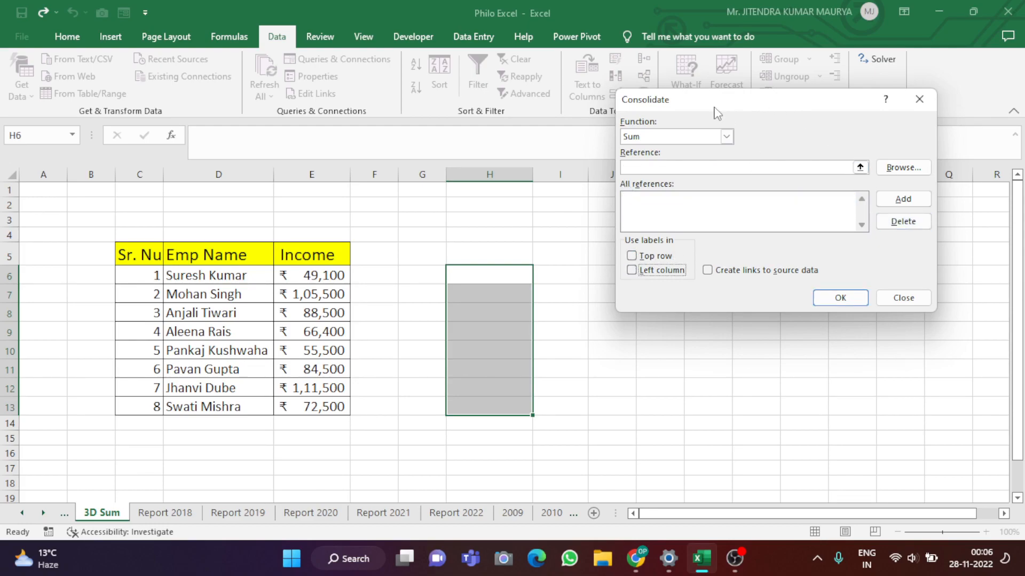
# Add the income range D4:D11 of Report 2018 as the first consolidation reference.
pyautogui.click(689, 167)
pyautogui.click(165, 513)
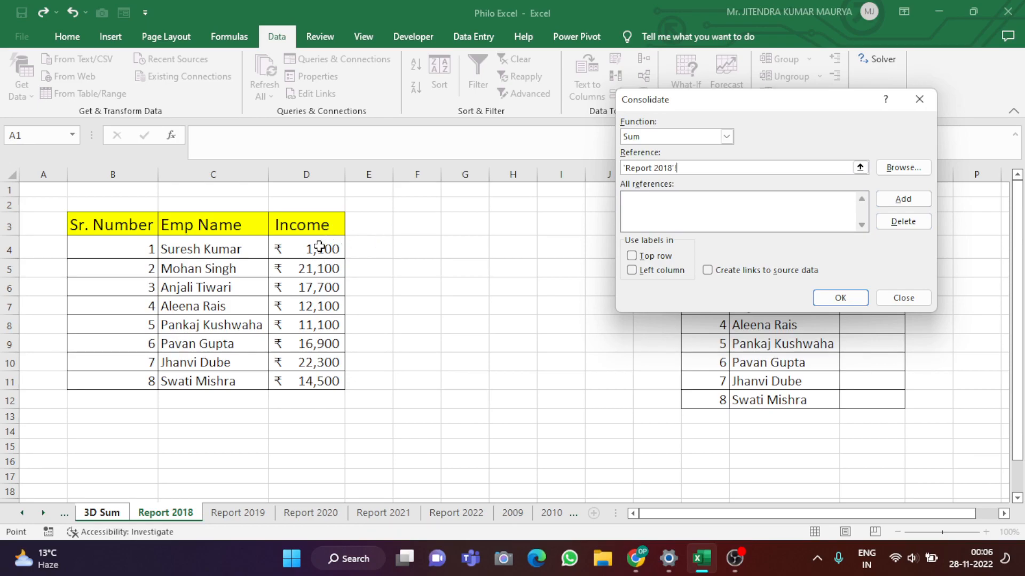
pyautogui.click(102, 514)
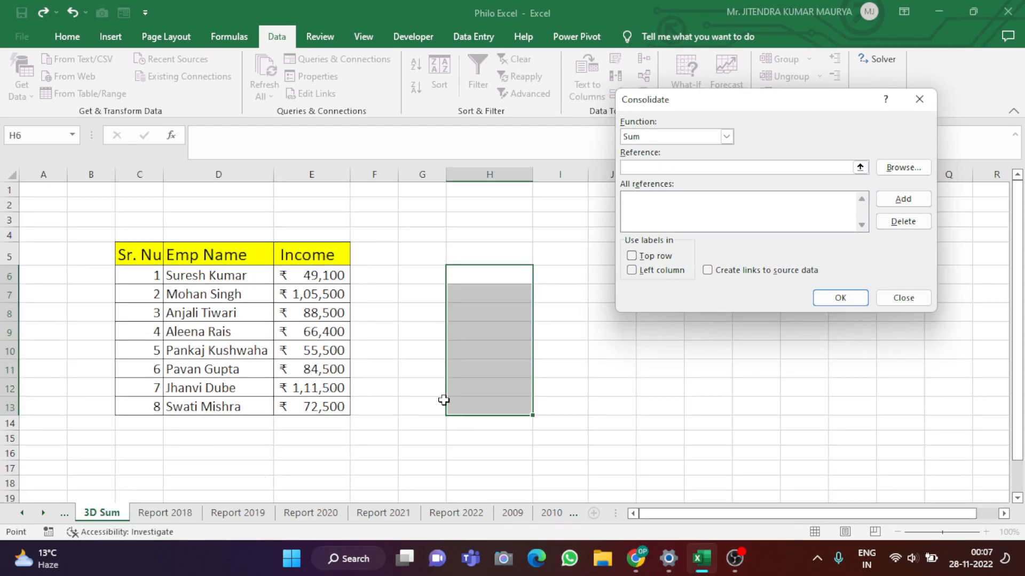
pyautogui.click(165, 514)
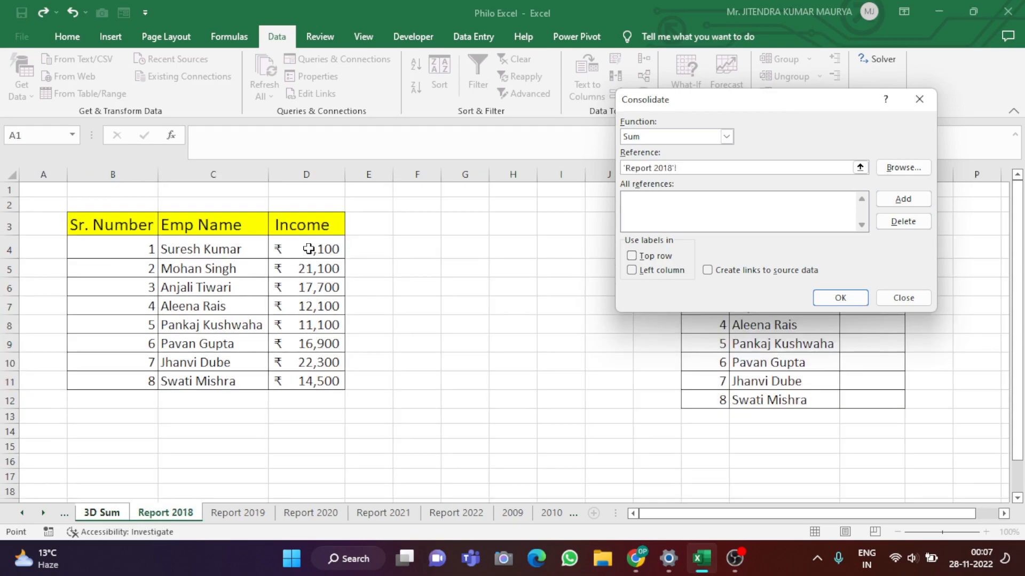
pyautogui.moveTo(309, 249); pyautogui.dragTo(319, 382)
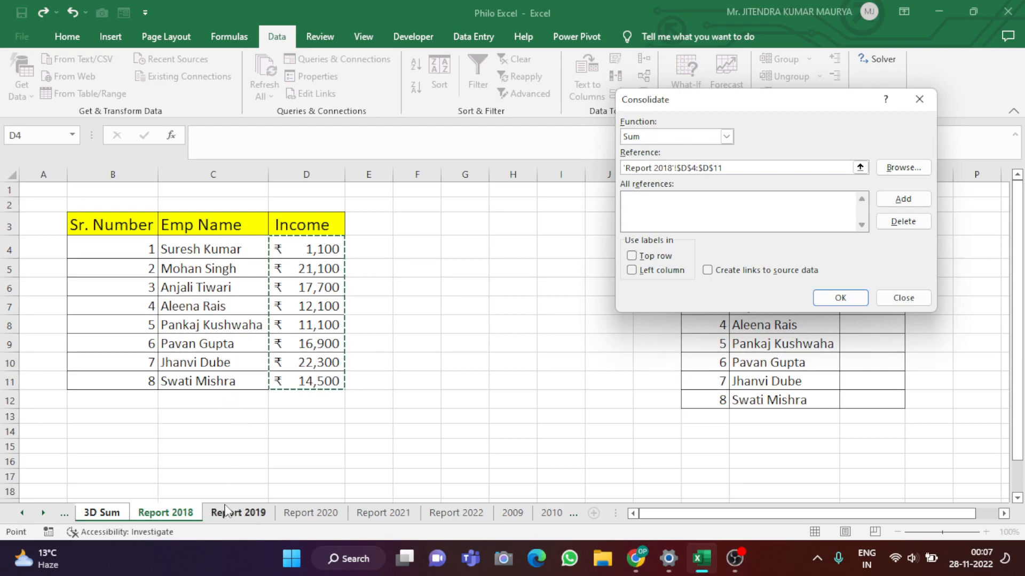
pyautogui.click(888, 205)
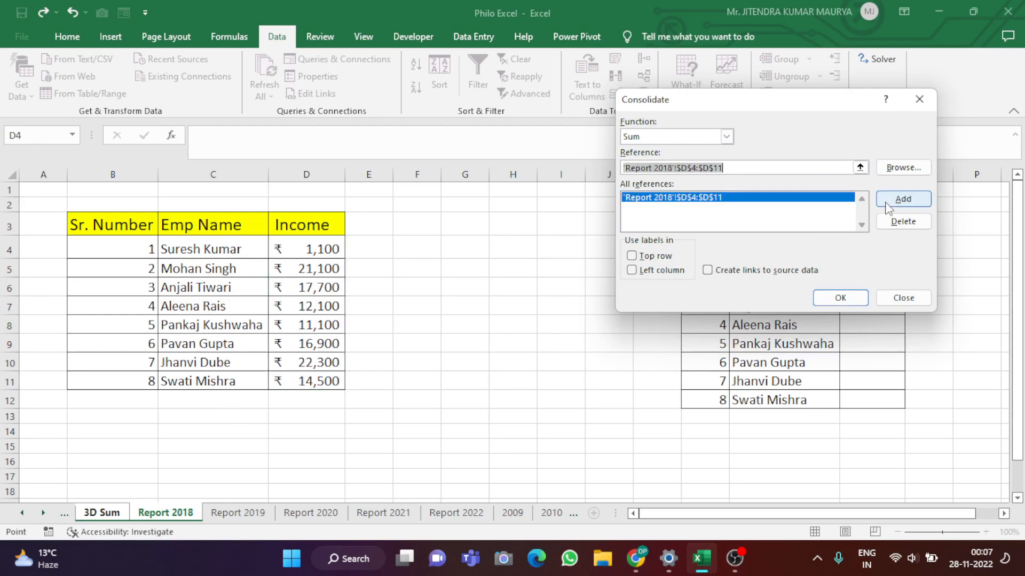
# Add the income ranges I5:I12 of Report 2019 and E13:E20 of Report 2020 to the consolidation references.
pyautogui.click(237, 513)
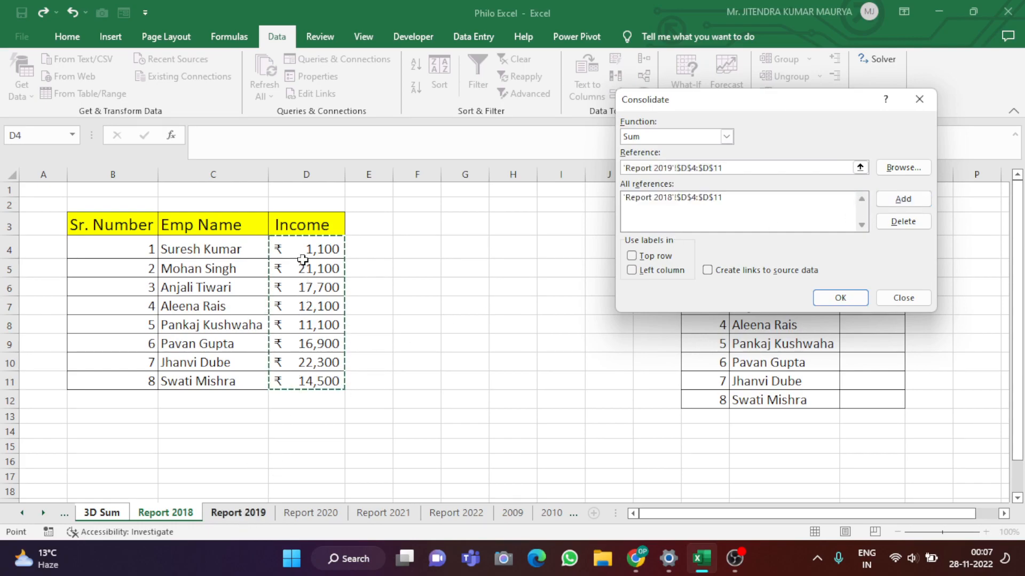
pyautogui.moveTo(544, 260); pyautogui.dragTo(555, 392)
pyautogui.click(896, 205)
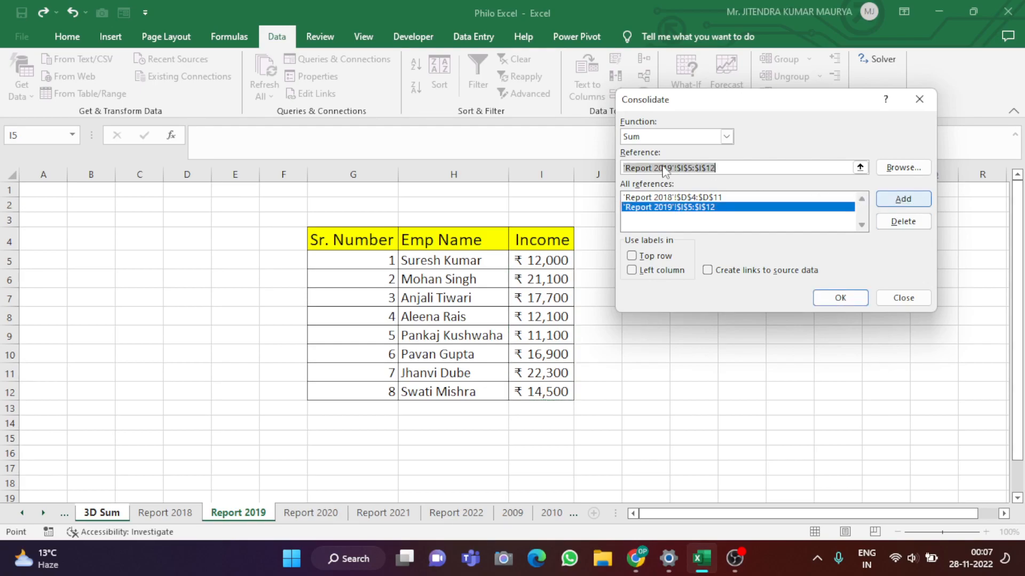
pyautogui.click(322, 514)
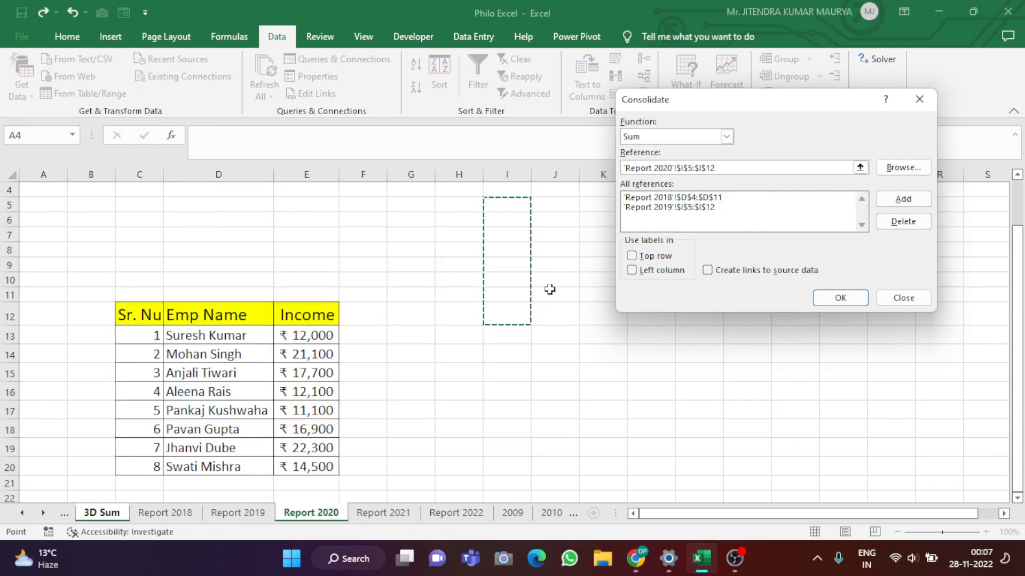
pyautogui.moveTo(299, 336); pyautogui.dragTo(296, 462)
pyautogui.click(891, 202)
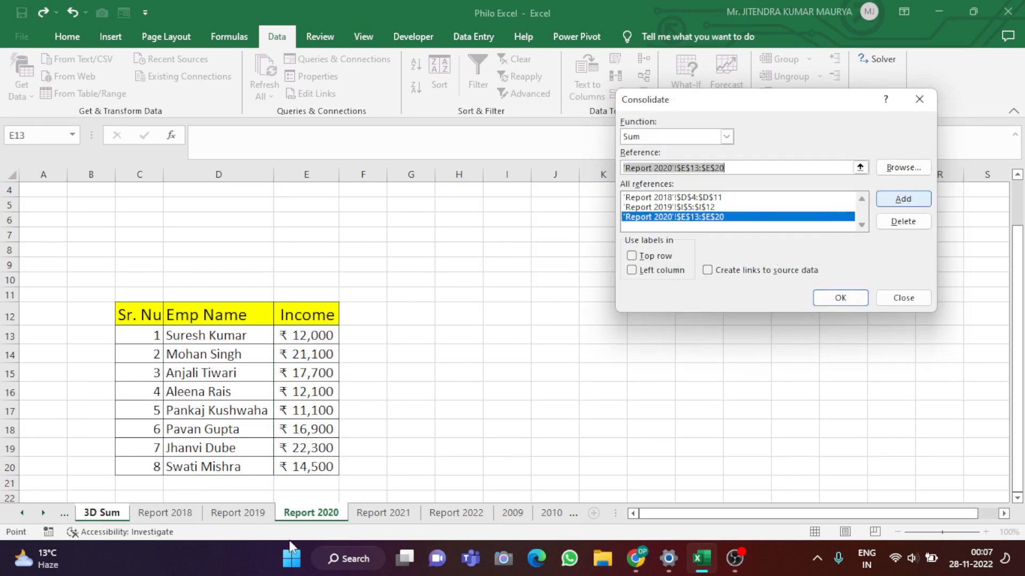
# Add the income range C2:C9 of Report 2021 to the consolidation references.
pyautogui.click(372, 513)
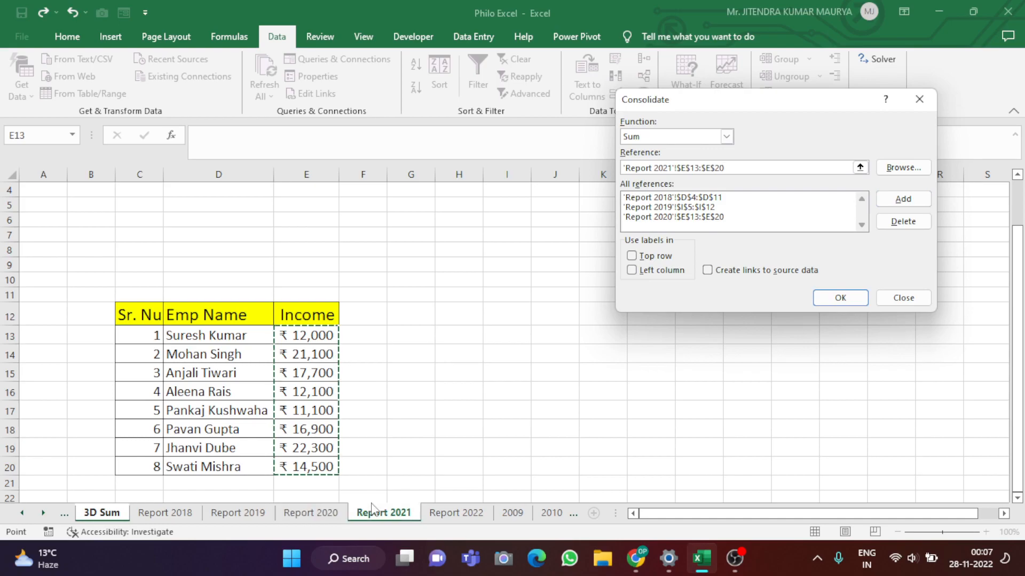
pyautogui.moveTo(259, 215); pyautogui.dragTo(267, 348)
pyautogui.click(913, 202)
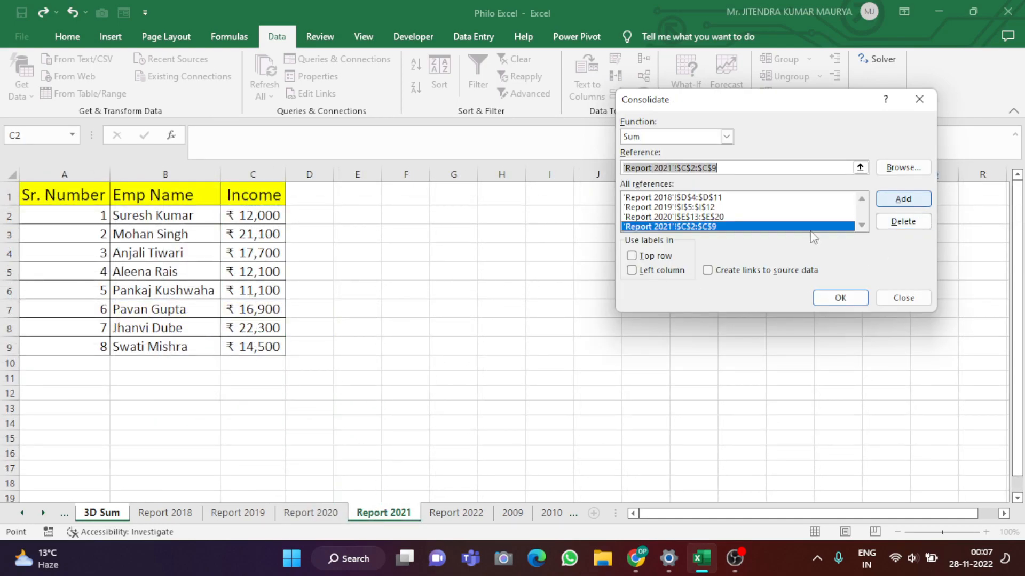
# Add the income range N5:N12 of Report 2022 as the last reference and run the Sum consolidation.
pyautogui.click(447, 517)
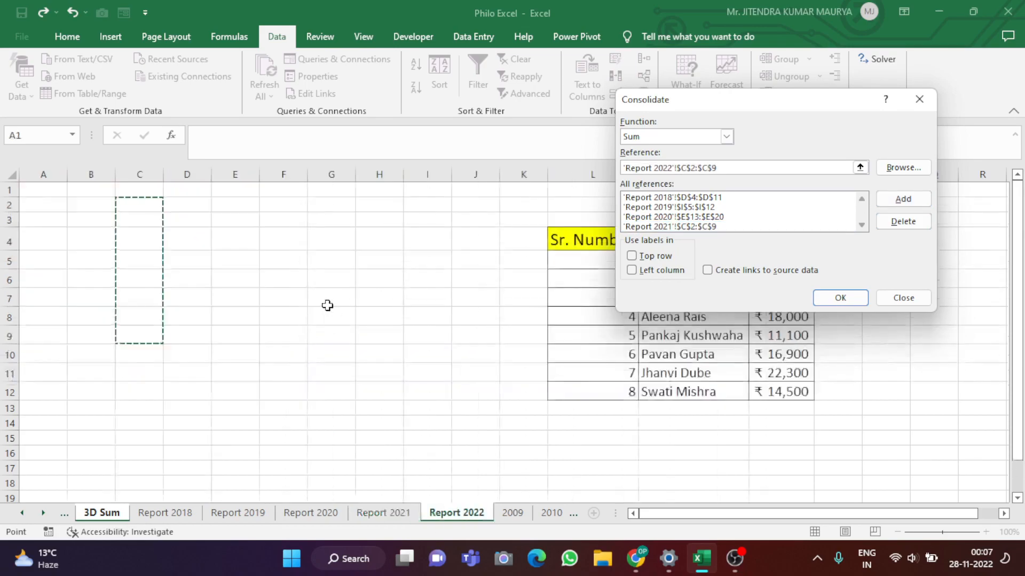
pyautogui.moveTo(787, 103); pyautogui.dragTo(356, 155)
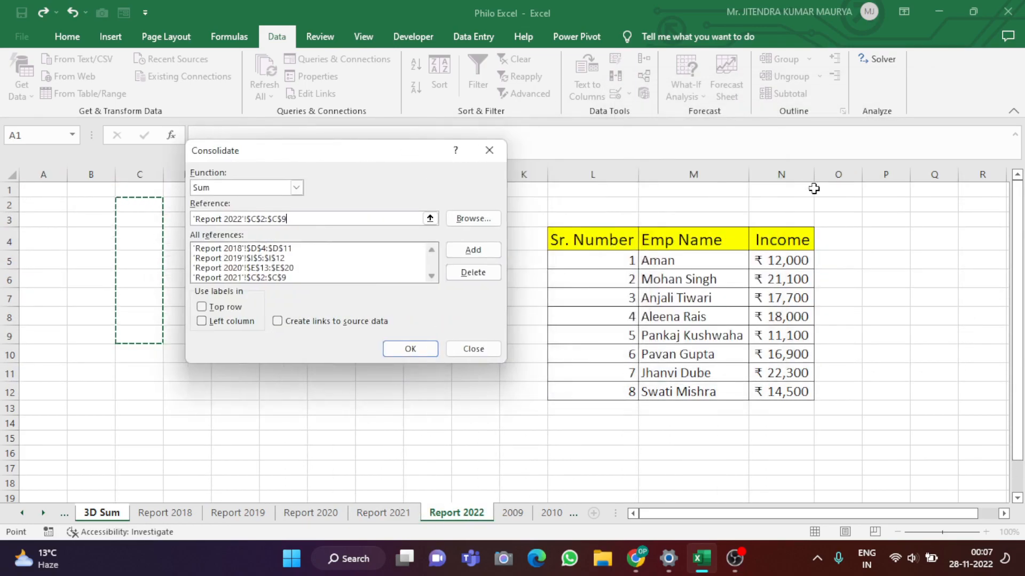
pyautogui.moveTo(780, 261); pyautogui.dragTo(781, 392)
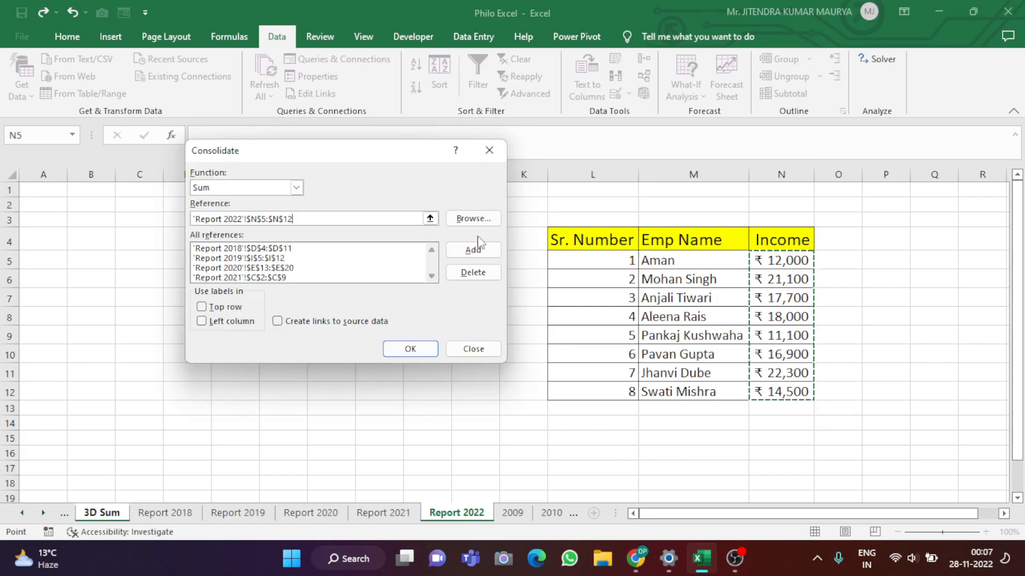
pyautogui.click(468, 253)
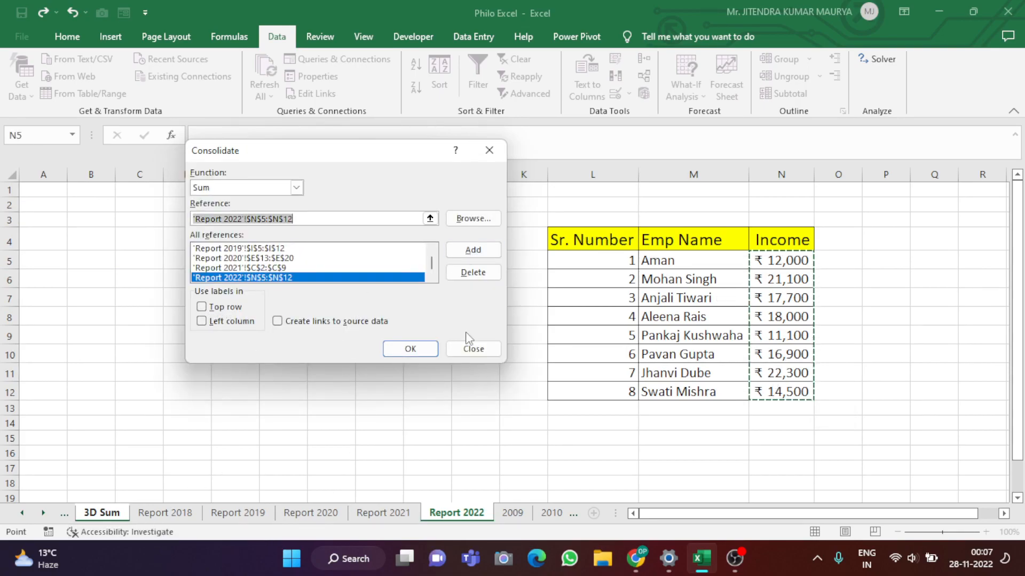
pyautogui.click(410, 349)
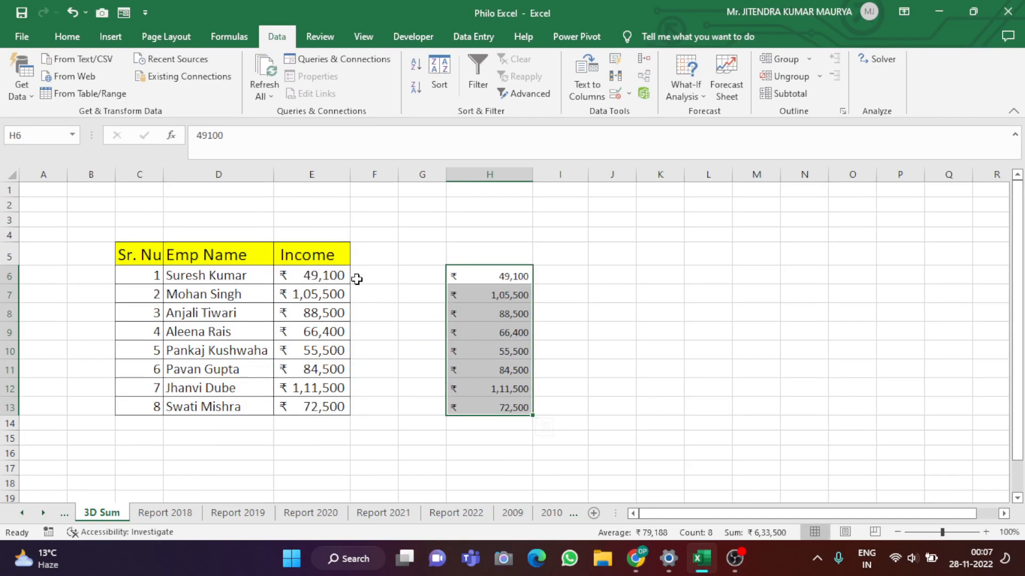
# Compare the SUM formula in E6 with the consolidated content of H6 on the 3D Sum sheet.
pyautogui.click(375, 283)
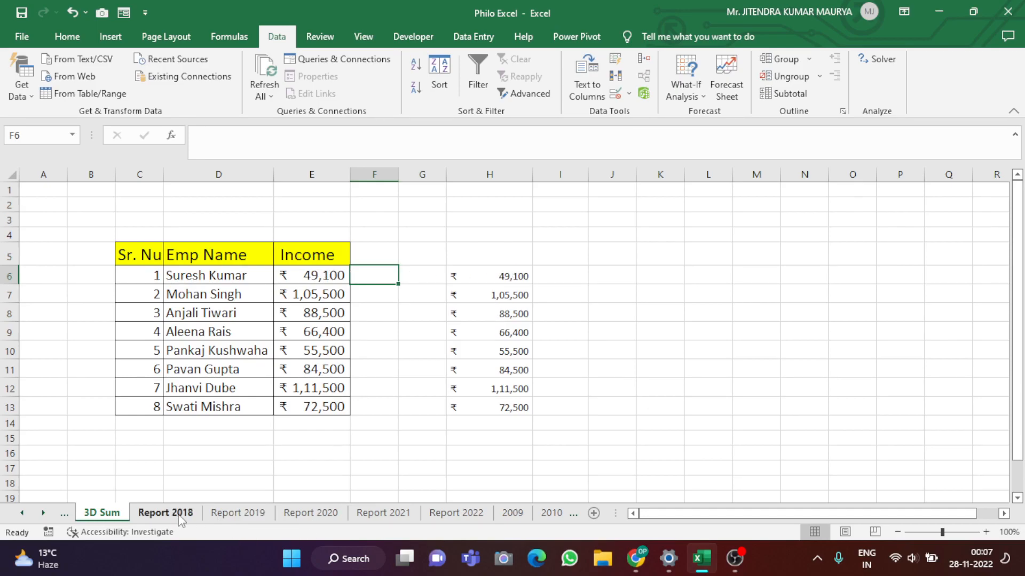
pyautogui.hotkey('ctrl', 'pagedown')
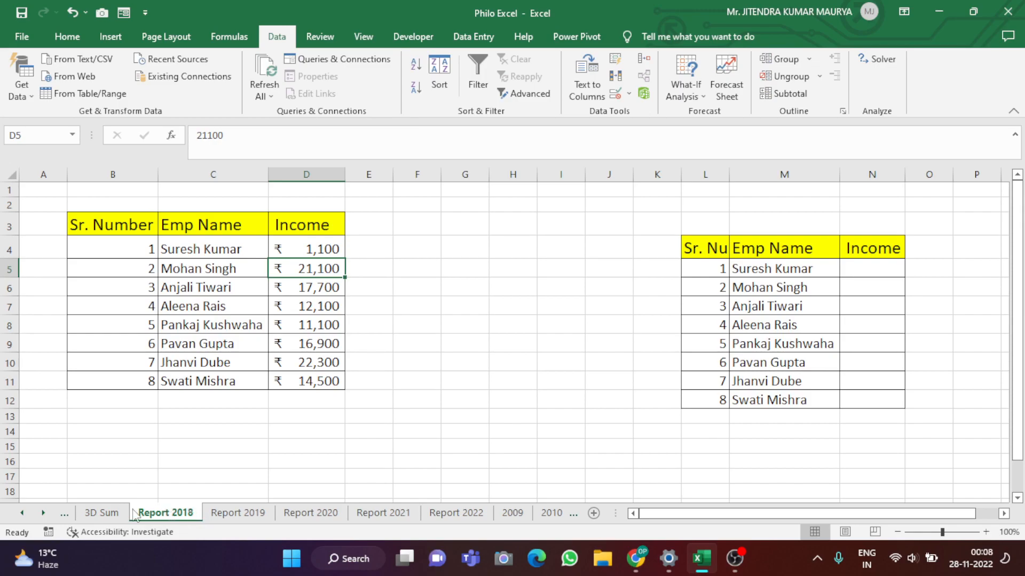
pyautogui.hotkey('ctrl', 'pageup')
pyautogui.click(321, 275)
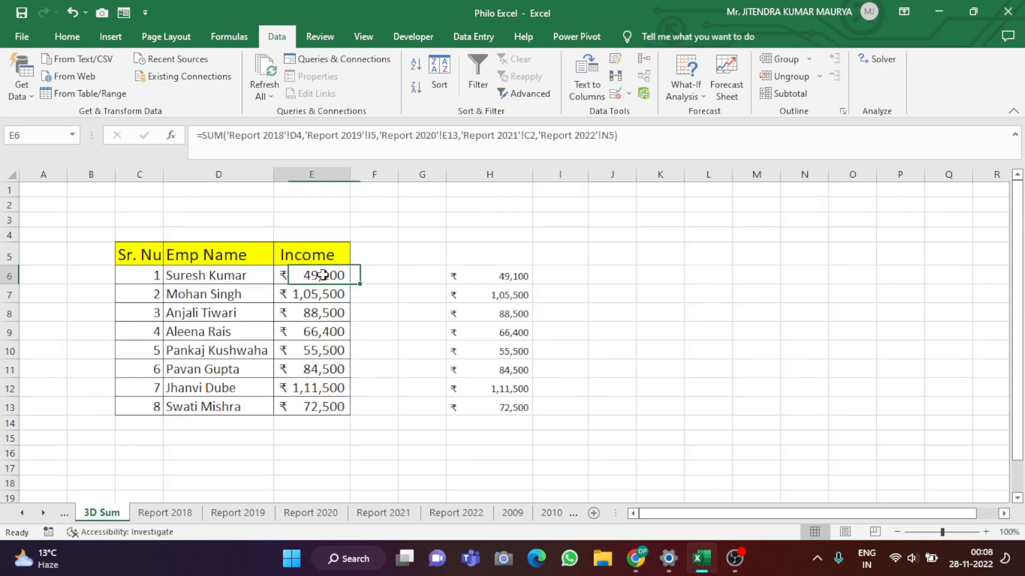
pyautogui.click(462, 275)
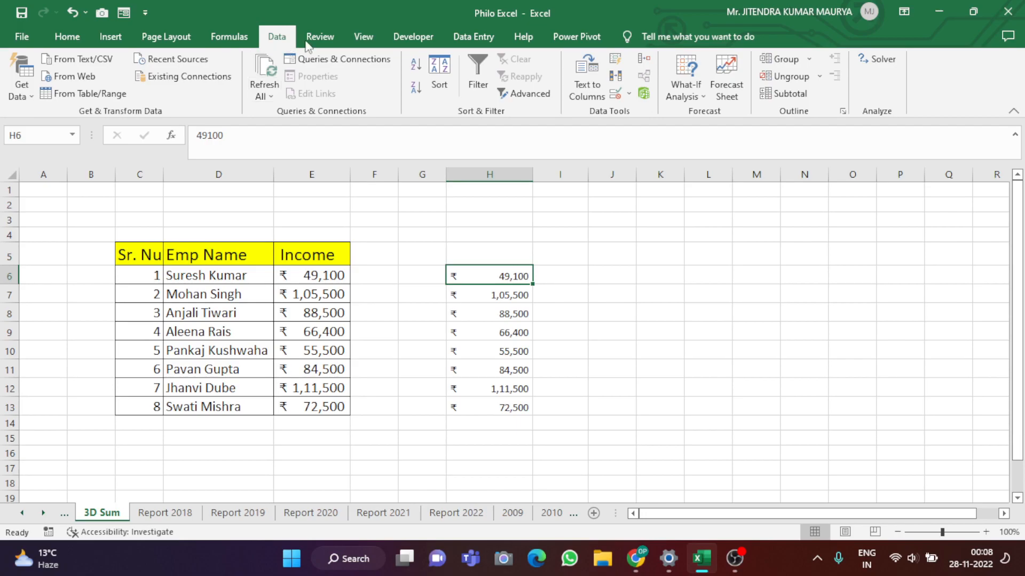
# Clear the consolidated income values from H6:H13 on the 3D Sum sheet.
pyautogui.click(644, 60)
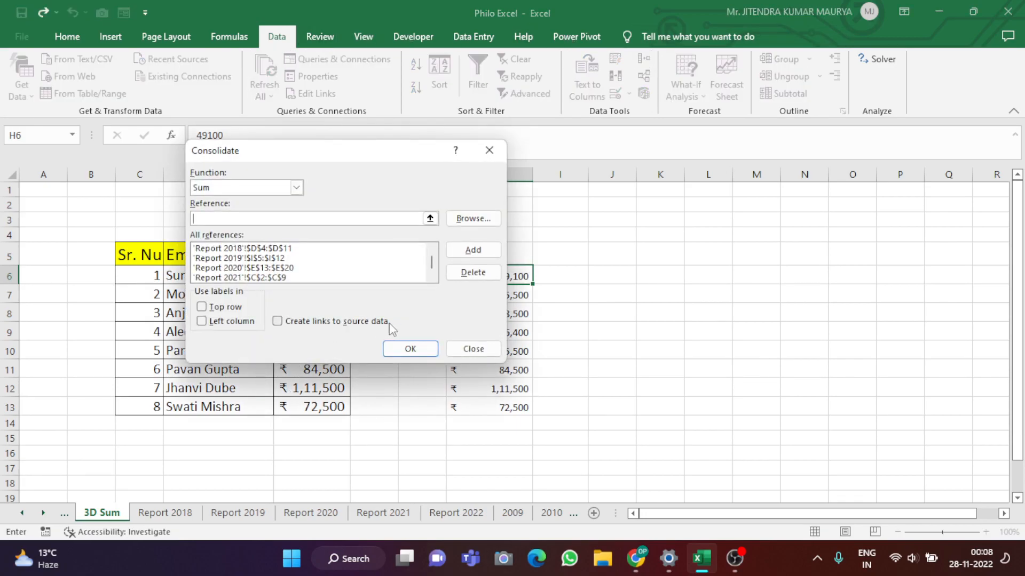
pyautogui.click(495, 152)
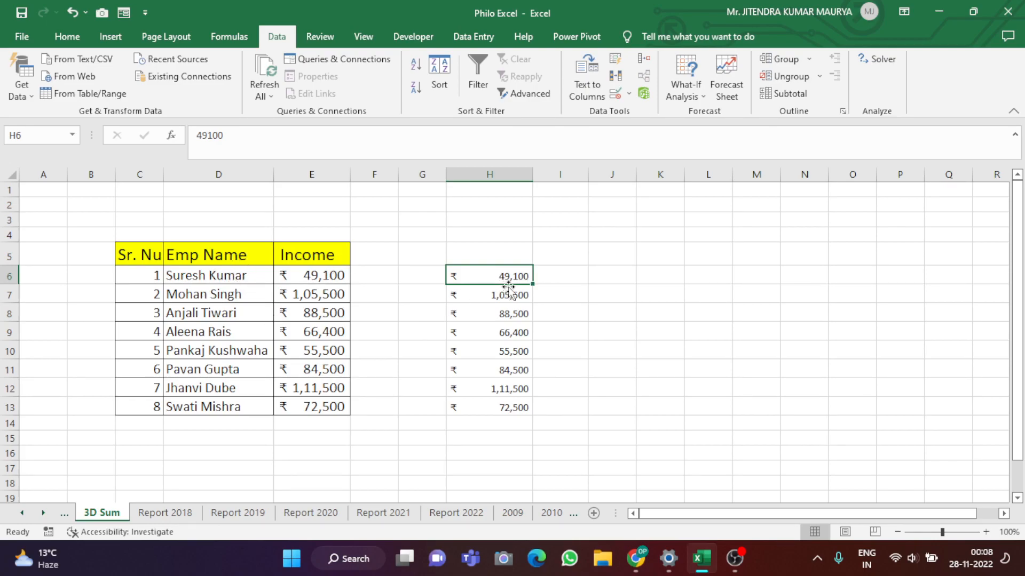
pyautogui.moveTo(506, 276); pyautogui.dragTo(507, 407)
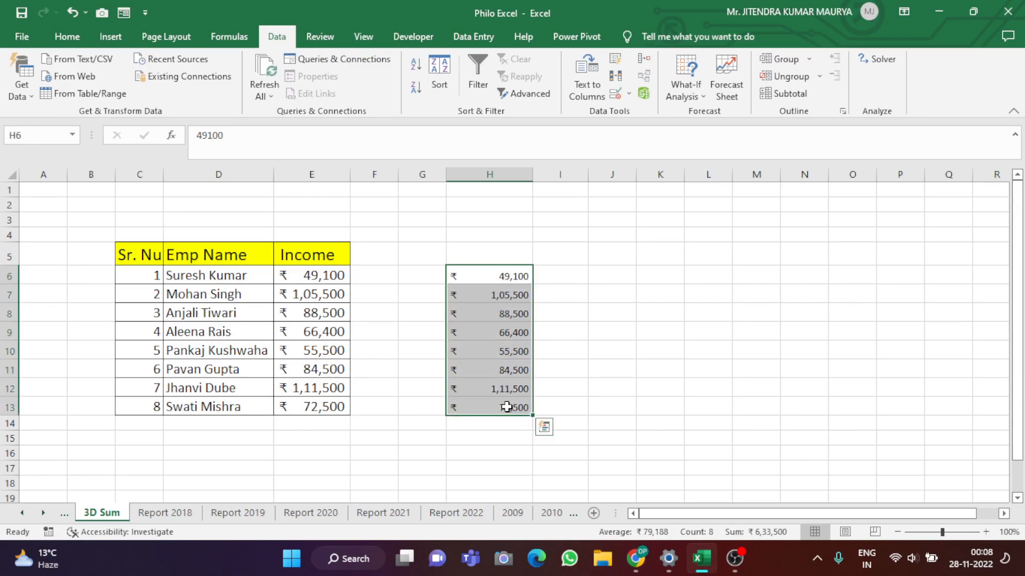
pyautogui.press('Delete')
pyautogui.click(582, 324)
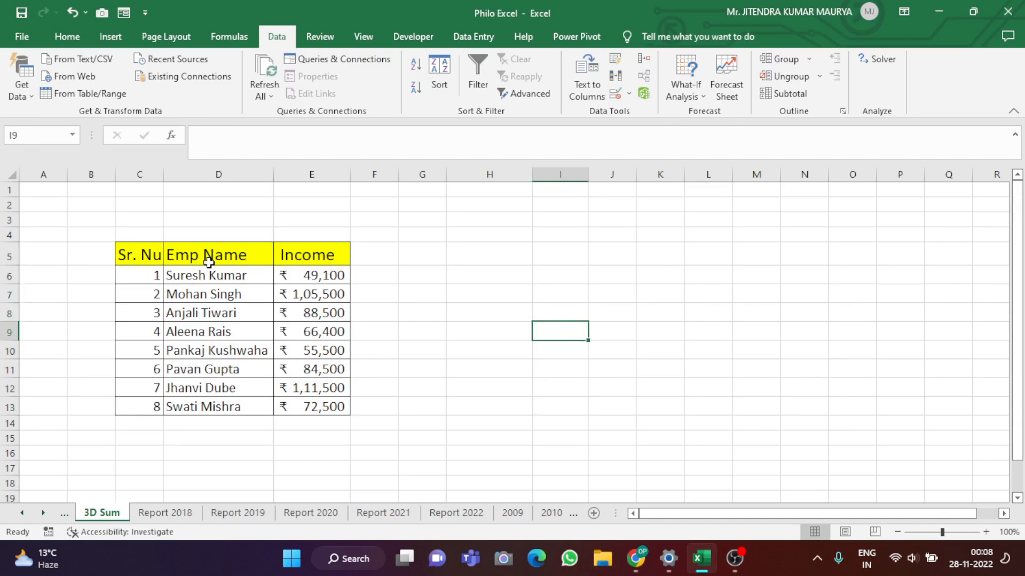
# Start a new consolidation at H6 and delete all existing references for Report 2018 through Report 2022.
pyautogui.click(503, 277)
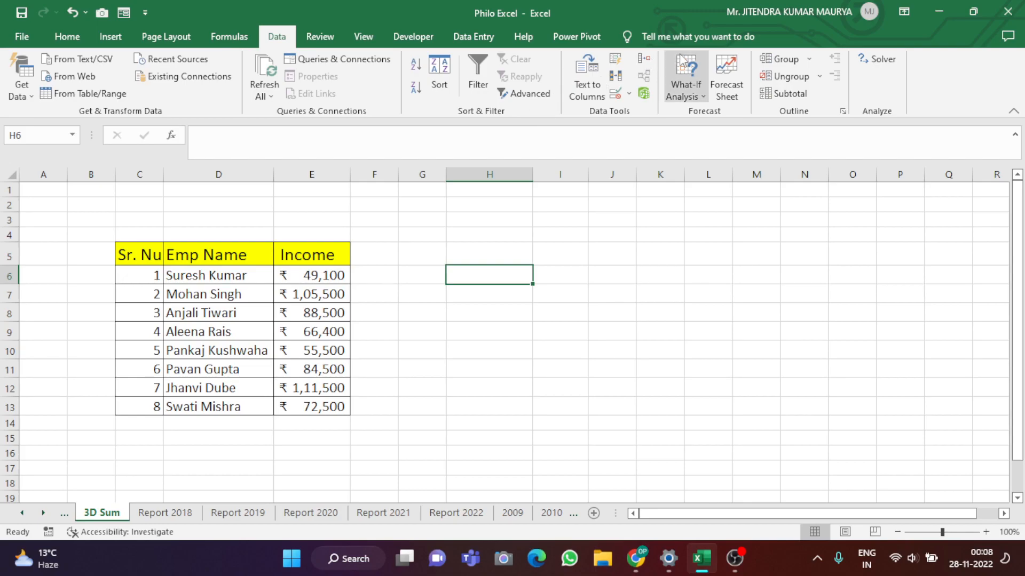
pyautogui.click(647, 61)
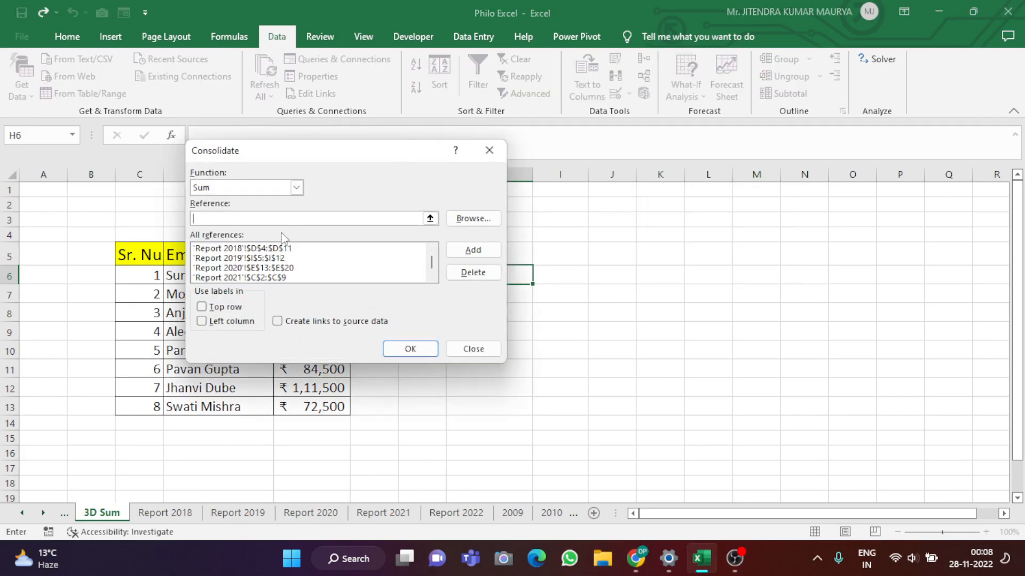
pyautogui.scroll(-5, 305, 194)
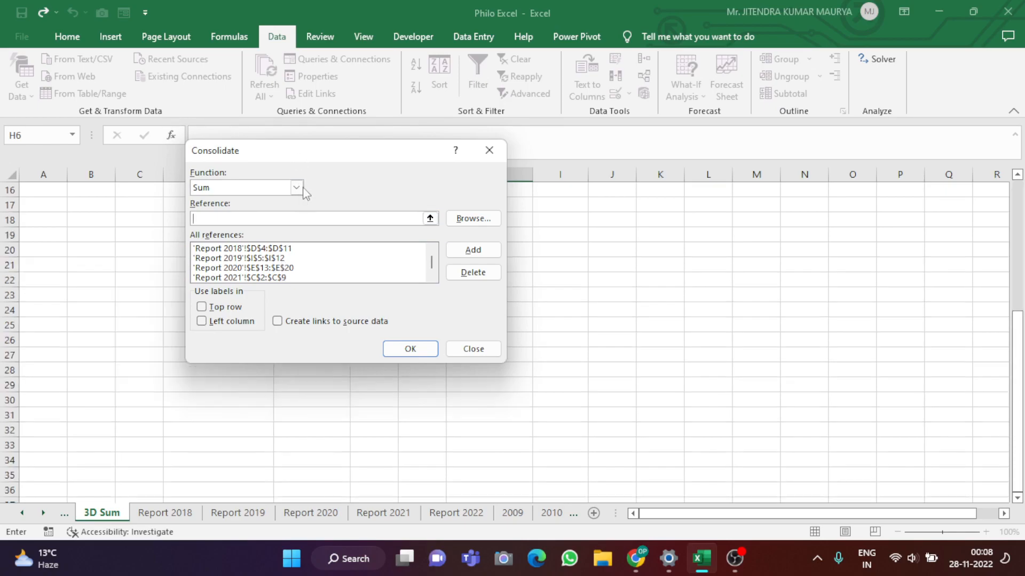
pyautogui.scroll(5, 539, 334)
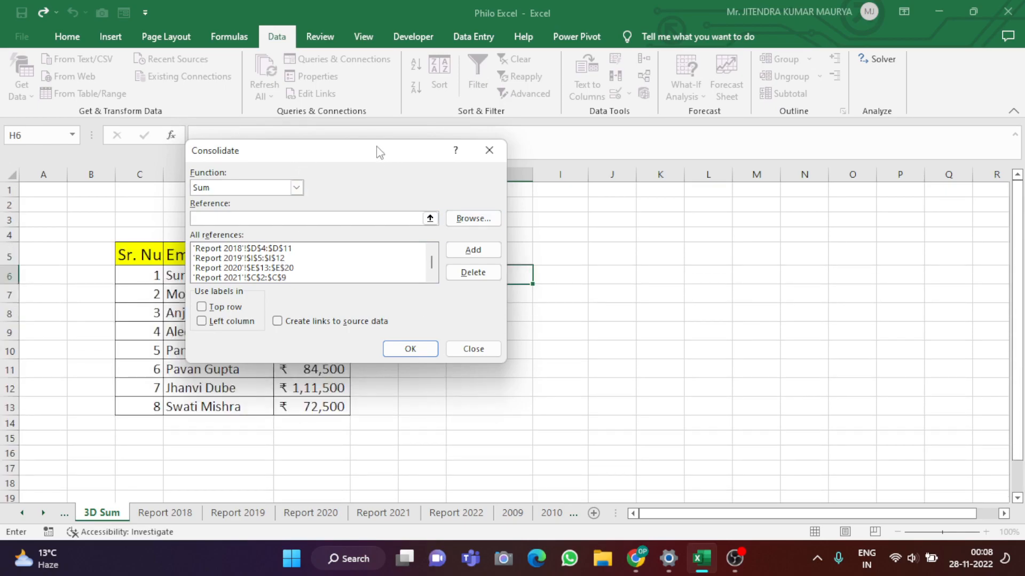
pyautogui.moveTo(372, 153); pyautogui.dragTo(759, 72)
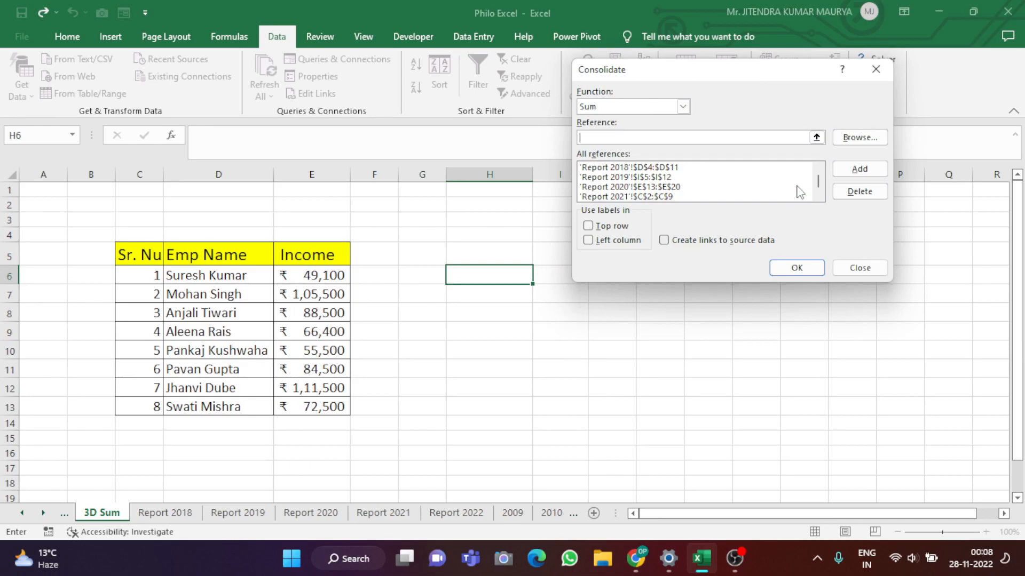
pyautogui.click(662, 169)
pyautogui.click(859, 191)
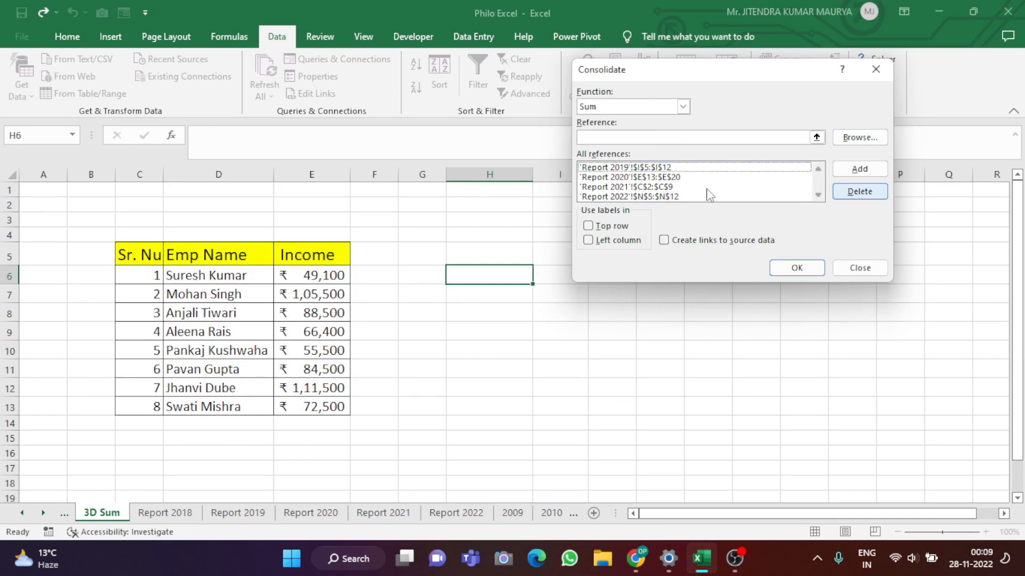
pyautogui.click(677, 188)
pyautogui.click(859, 192)
pyautogui.click(704, 187)
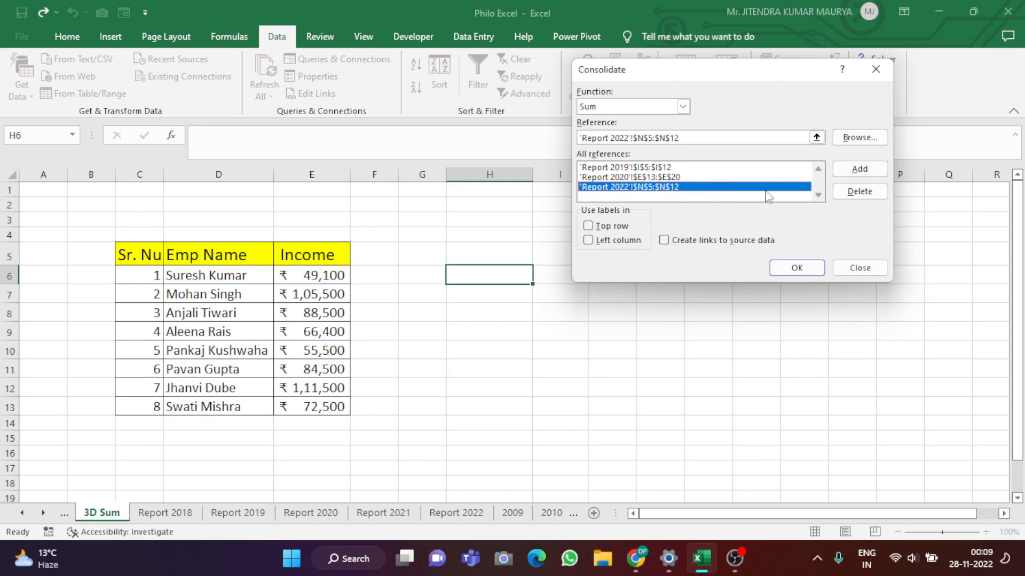
pyautogui.click(859, 191)
pyautogui.click(699, 177)
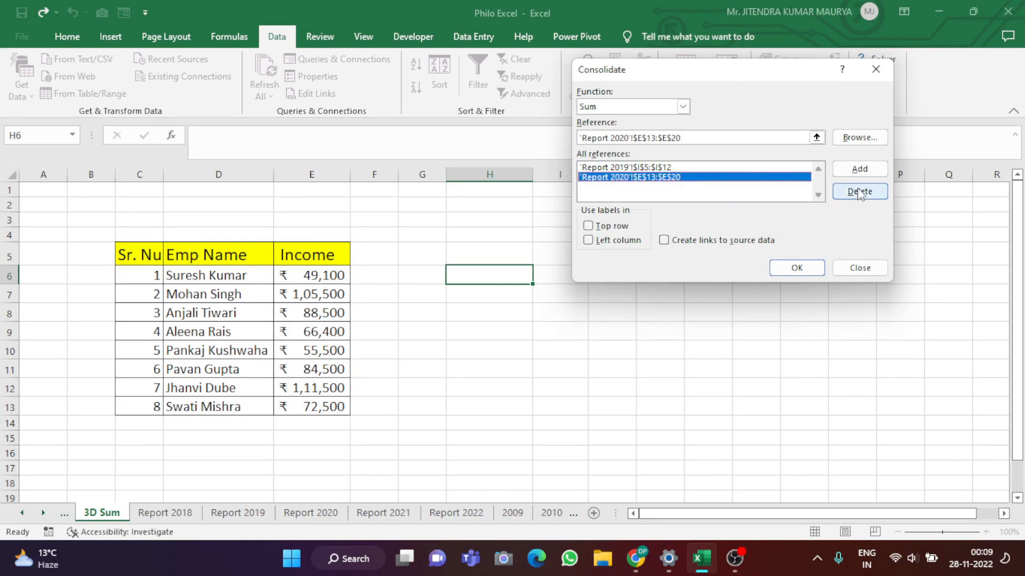
pyautogui.click(860, 192)
pyautogui.click(713, 169)
pyautogui.click(859, 191)
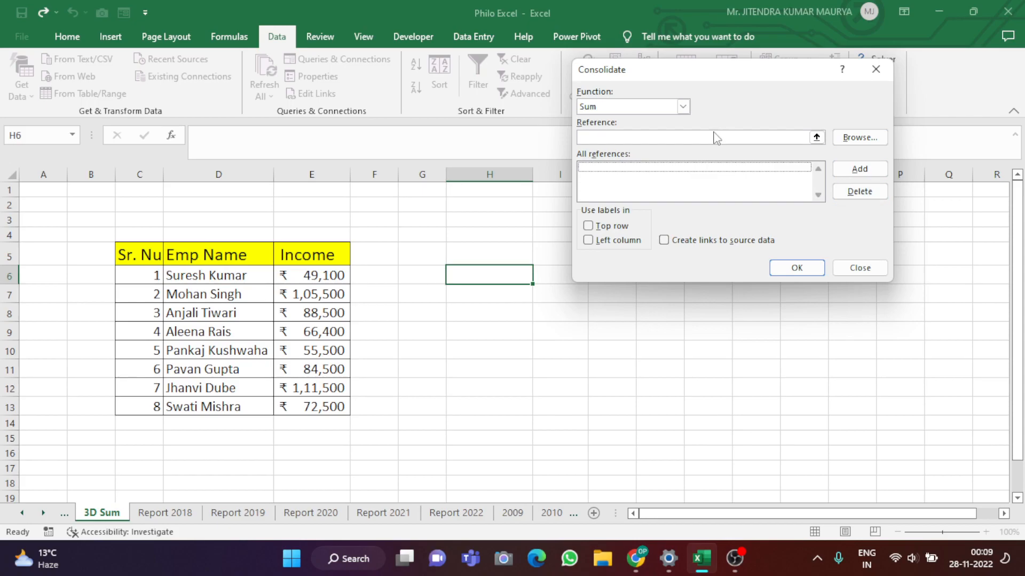
# Enable both Top row and Left column as labels for the consolidation.
pyautogui.moveTo(720, 80); pyautogui.dragTo(758, 169)
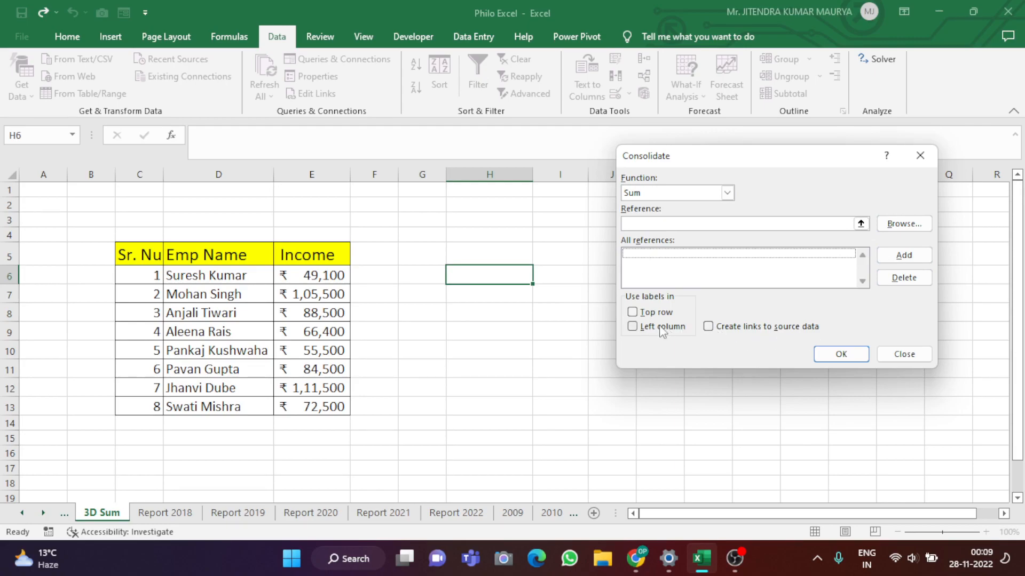
pyautogui.click(633, 313)
pyautogui.click(632, 326)
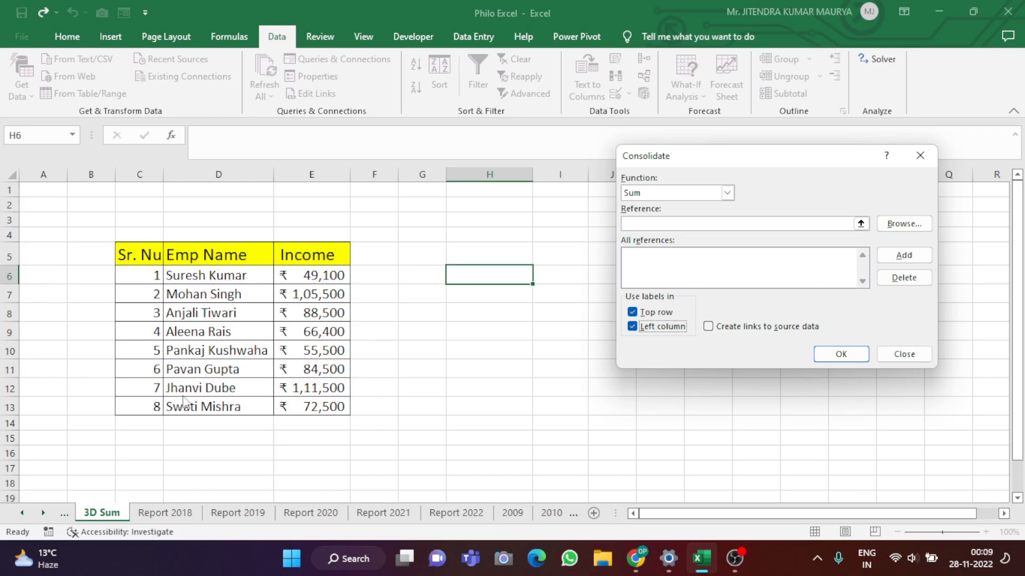
# Add the name and income ranges C3:D11 of Report 2018 and H4:I12 of Report 2019, including headers, to the consolidation references.
pyautogui.click(705, 226)
pyautogui.click(182, 522)
pyautogui.moveTo(232, 226); pyautogui.dragTo(323, 382)
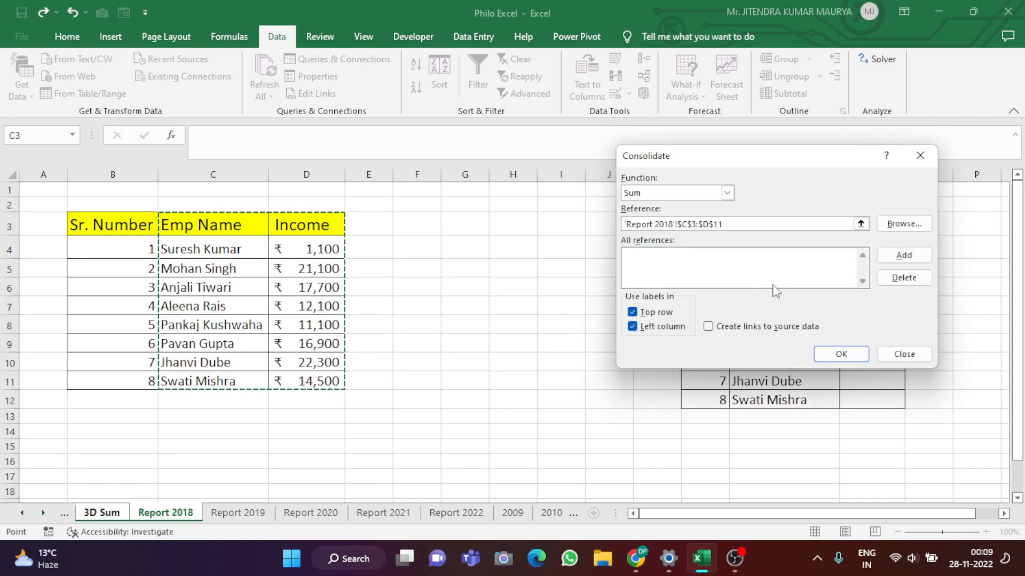
pyautogui.click(919, 260)
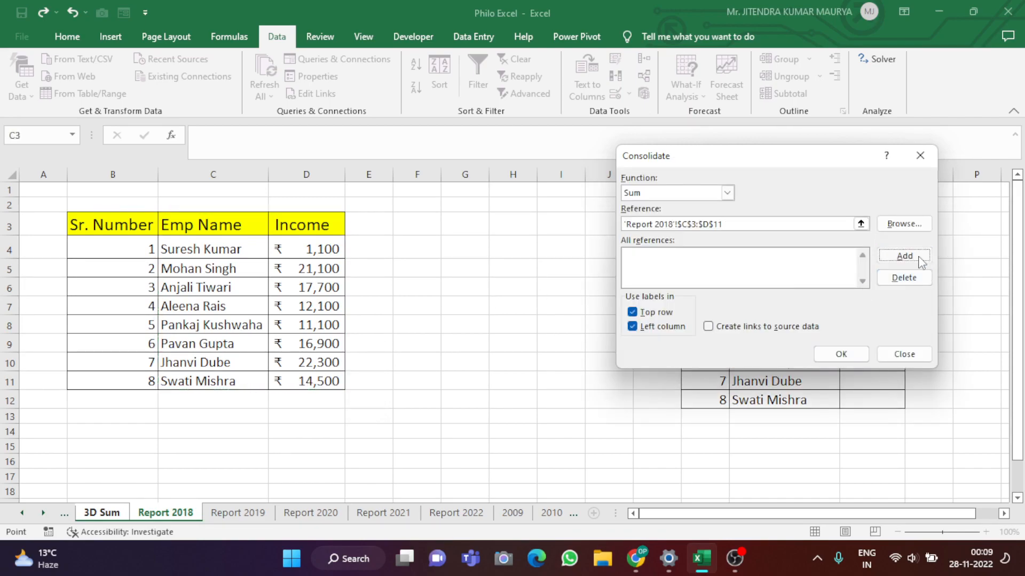
pyautogui.click(230, 517)
pyautogui.moveTo(433, 240); pyautogui.dragTo(534, 392)
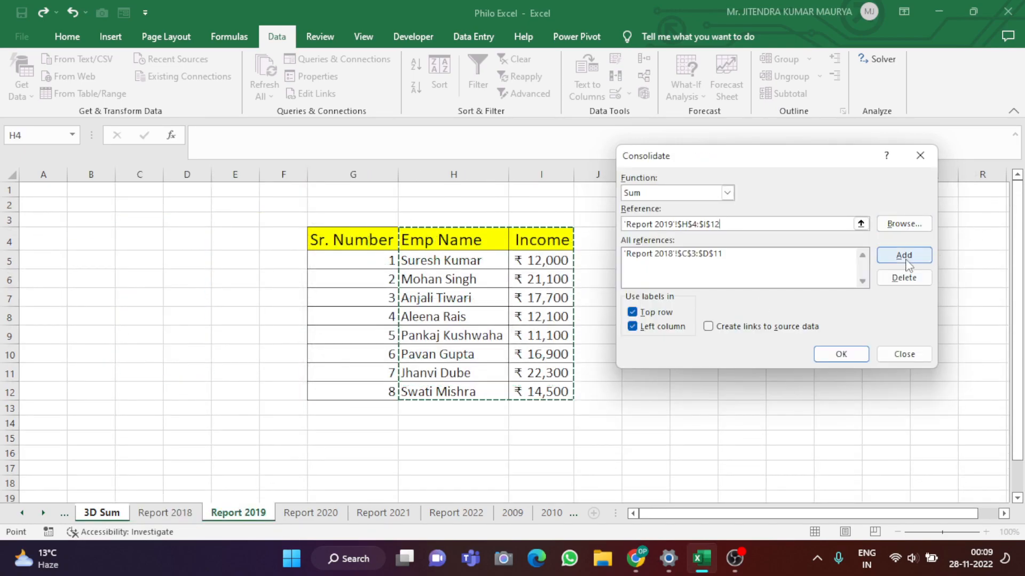
pyautogui.click(903, 257)
# Add the name and income ranges D12:E20 of Report 2020 and B1:C9 of Report 2021, including headers, to the consolidation references.
pyautogui.click(312, 514)
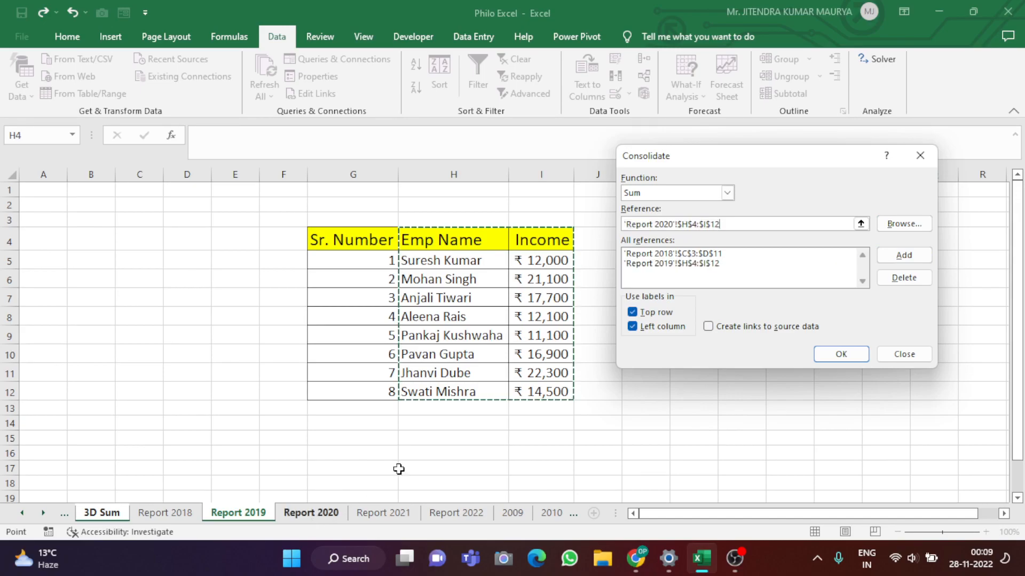
pyautogui.moveTo(228, 318); pyautogui.dragTo(297, 470)
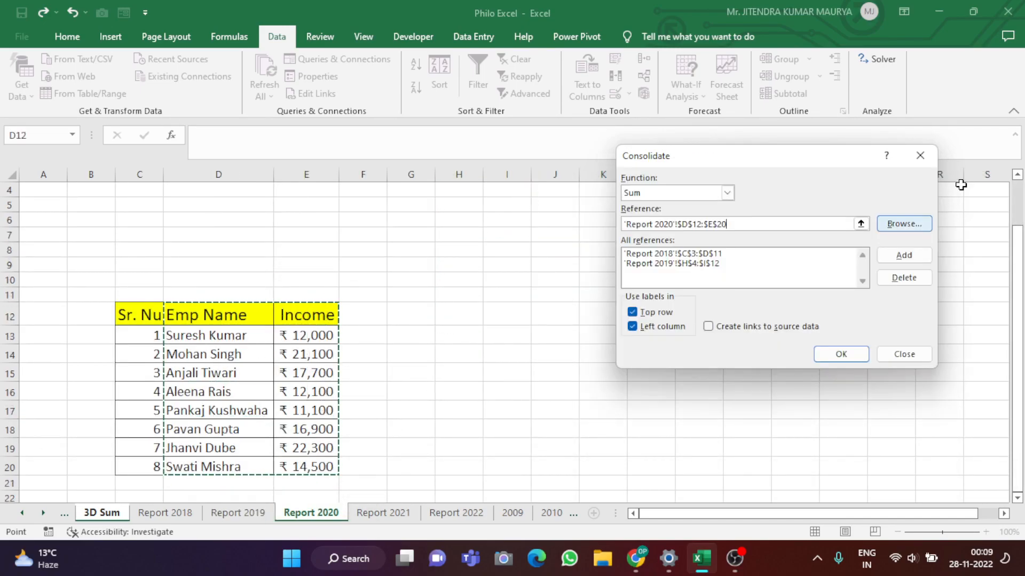
pyautogui.click(890, 260)
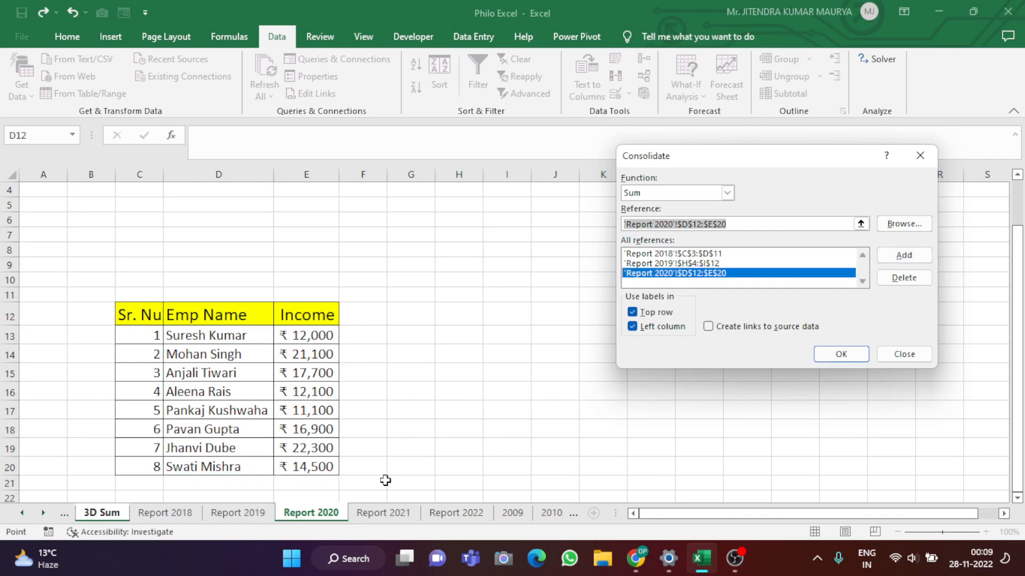
pyautogui.click(373, 513)
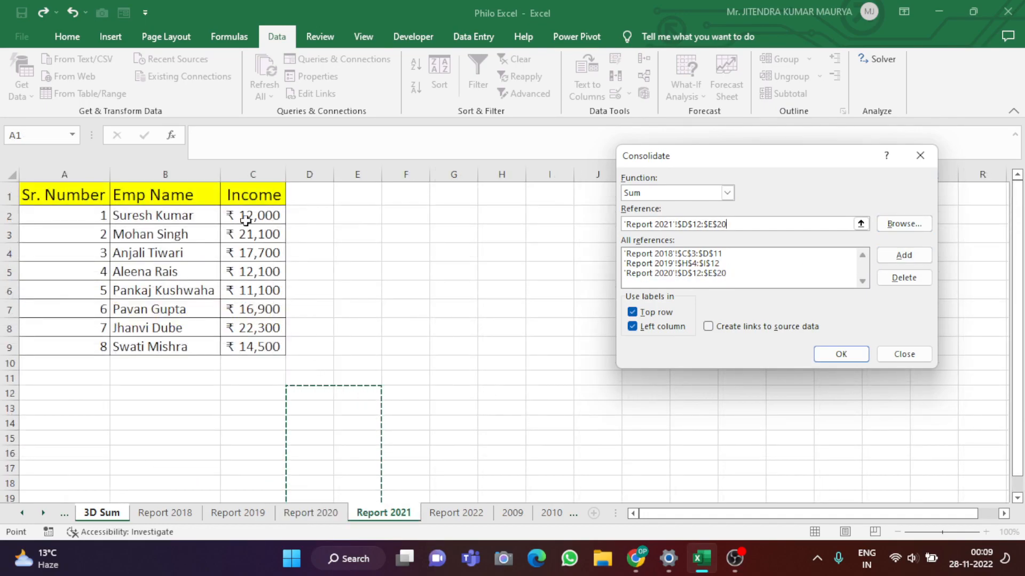
pyautogui.moveTo(199, 190); pyautogui.dragTo(270, 341)
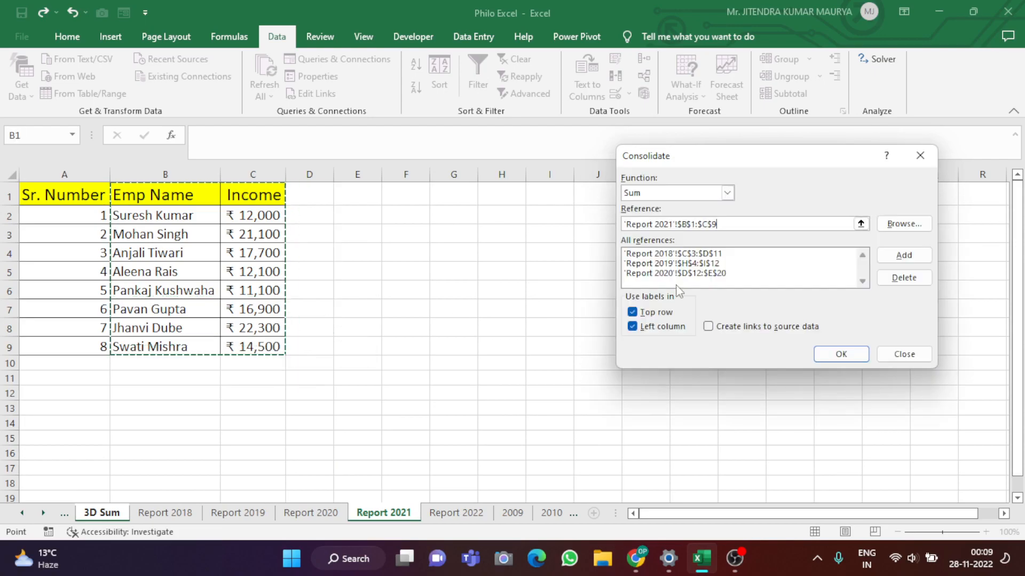
pyautogui.click(889, 256)
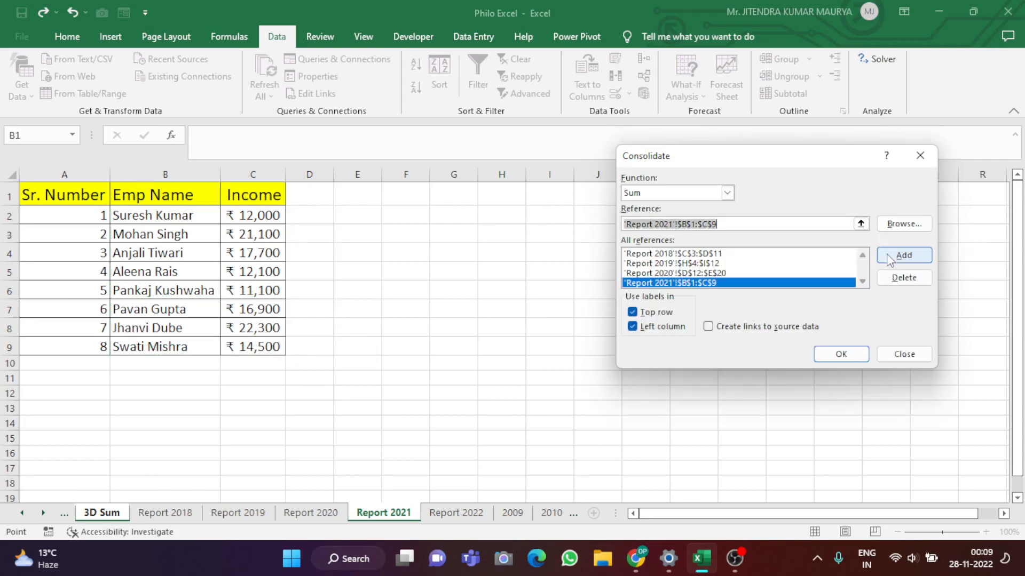
# Add the range M4:N12 of Report 2022 as the last reference and run the labelled Sum consolidation.
pyautogui.click(477, 515)
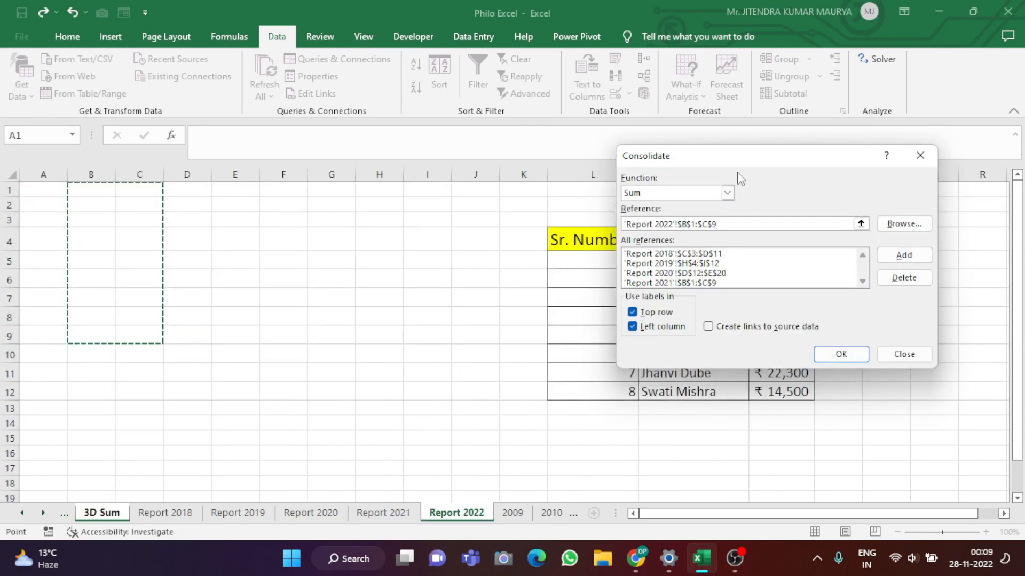
pyautogui.moveTo(754, 160); pyautogui.dragTo(283, 172)
pyautogui.moveTo(705, 237); pyautogui.dragTo(785, 391)
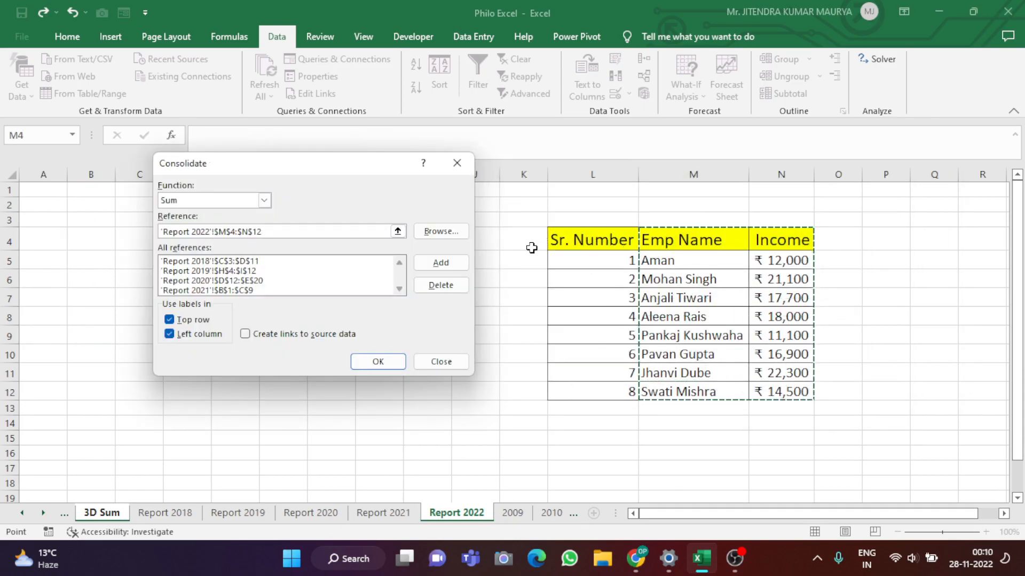
pyautogui.click(441, 263)
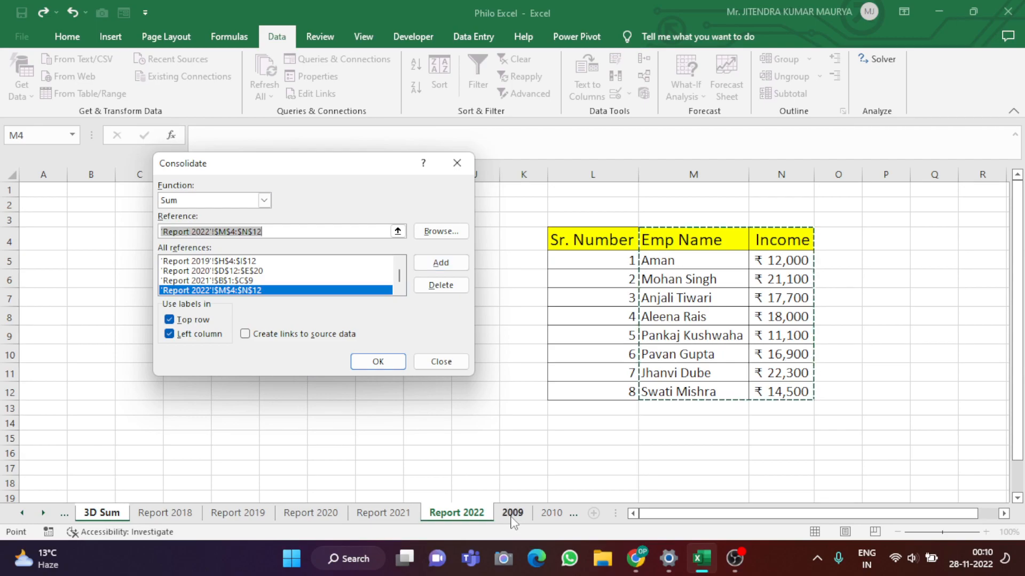
pyautogui.moveTo(379, 171); pyautogui.dragTo(1008, 111)
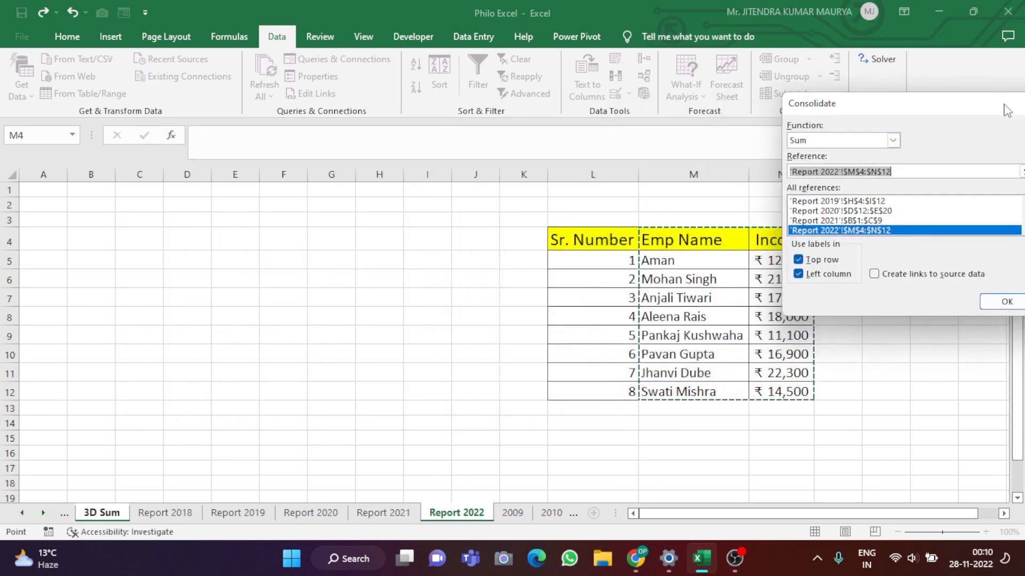
pyautogui.moveTo(945, 101); pyautogui.dragTo(731, 98)
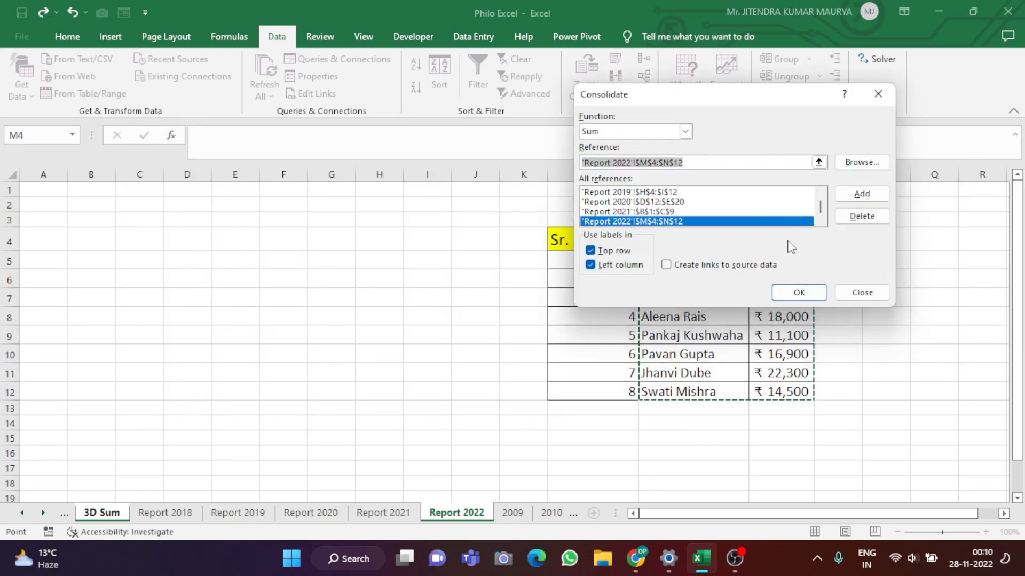
pyautogui.click(791, 287)
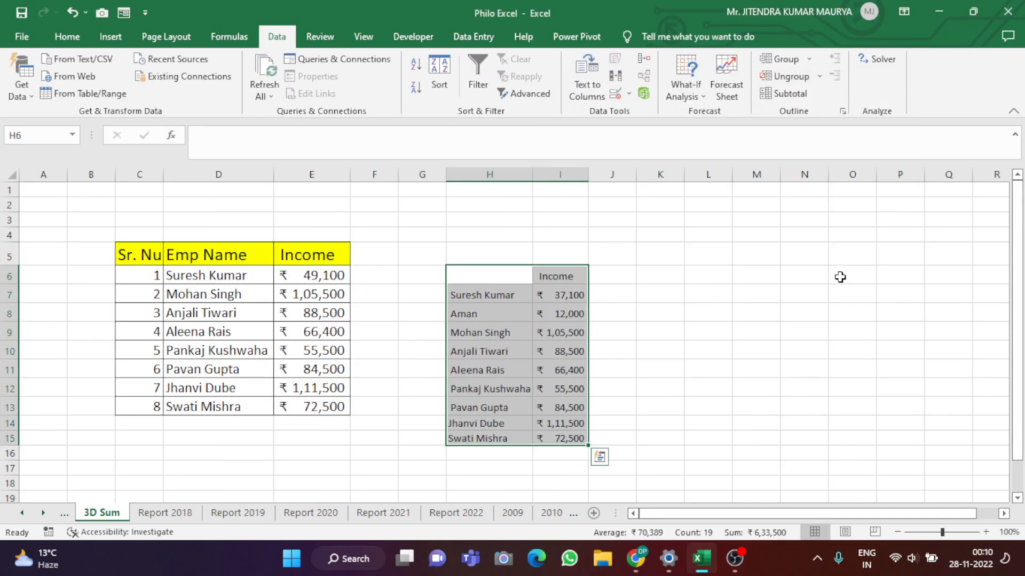
# Examine the employee names and Income heading of the consolidated table in H6:I15 and reopen the Consolidate settings.
pyautogui.click(644, 268)
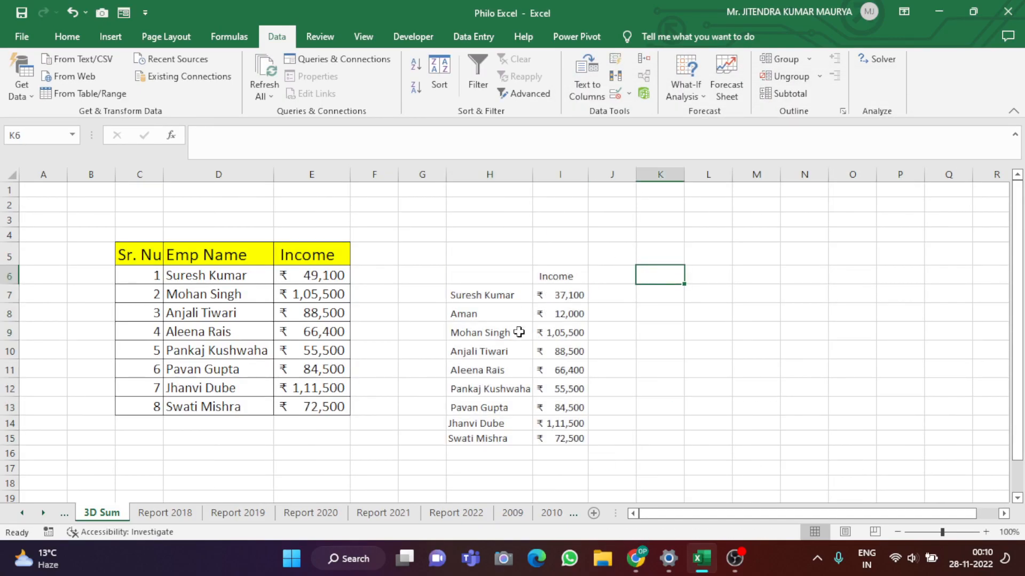
pyautogui.moveTo(501, 315); pyautogui.dragTo(507, 424)
pyautogui.moveTo(515, 290); pyautogui.dragTo(504, 410)
pyautogui.click(507, 349)
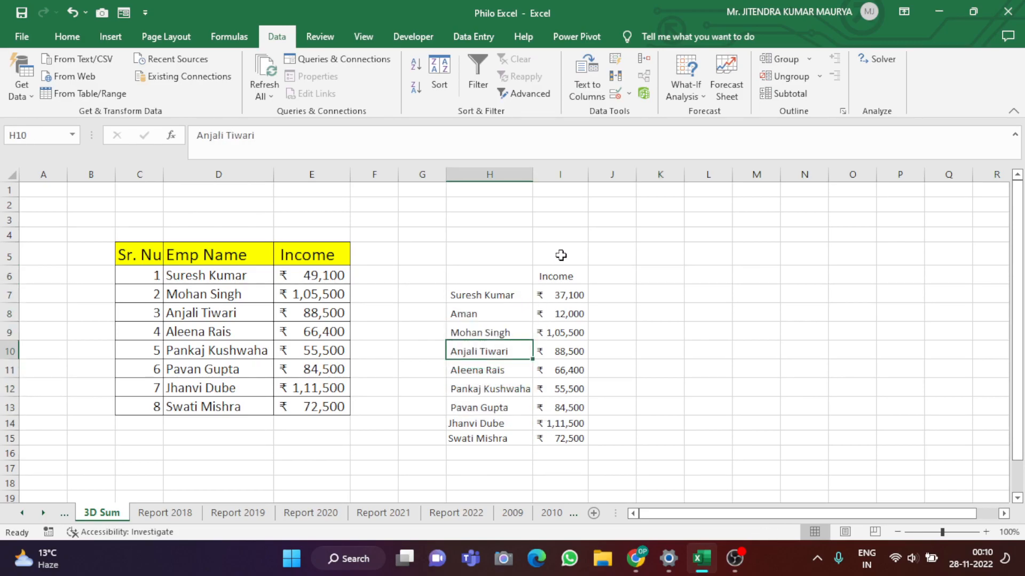
pyautogui.click(560, 271)
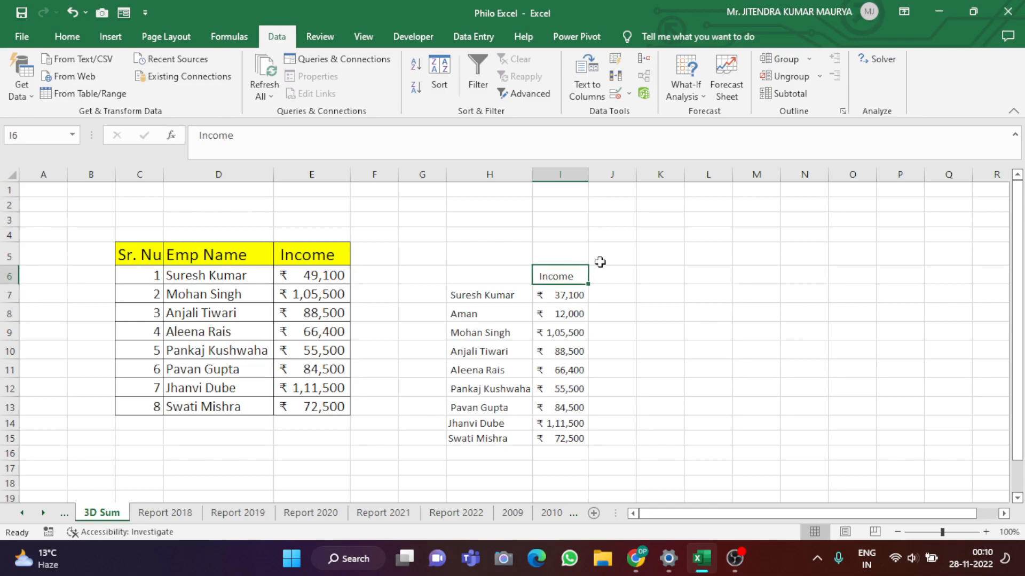
pyautogui.click(506, 278)
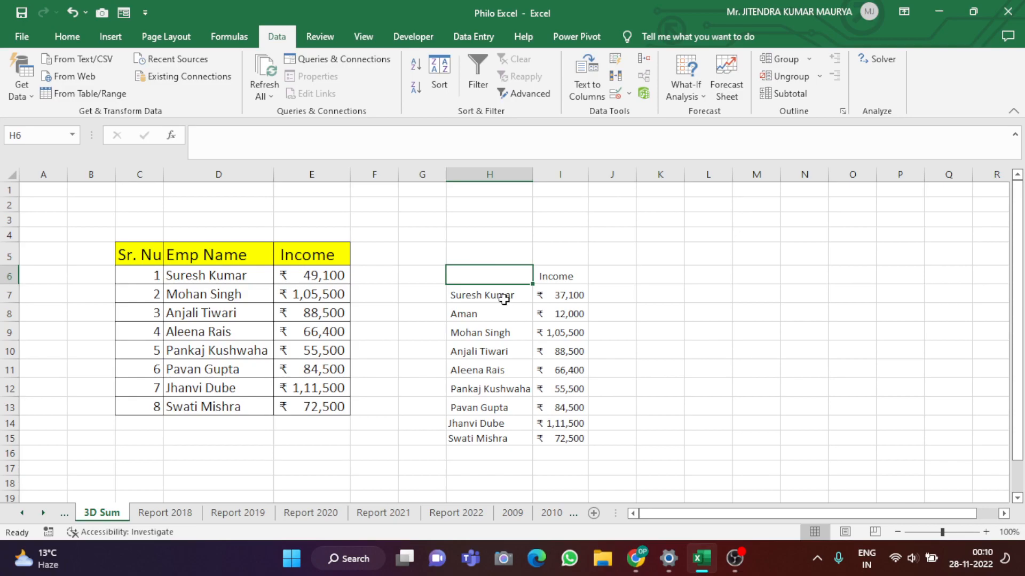
pyautogui.click(643, 58)
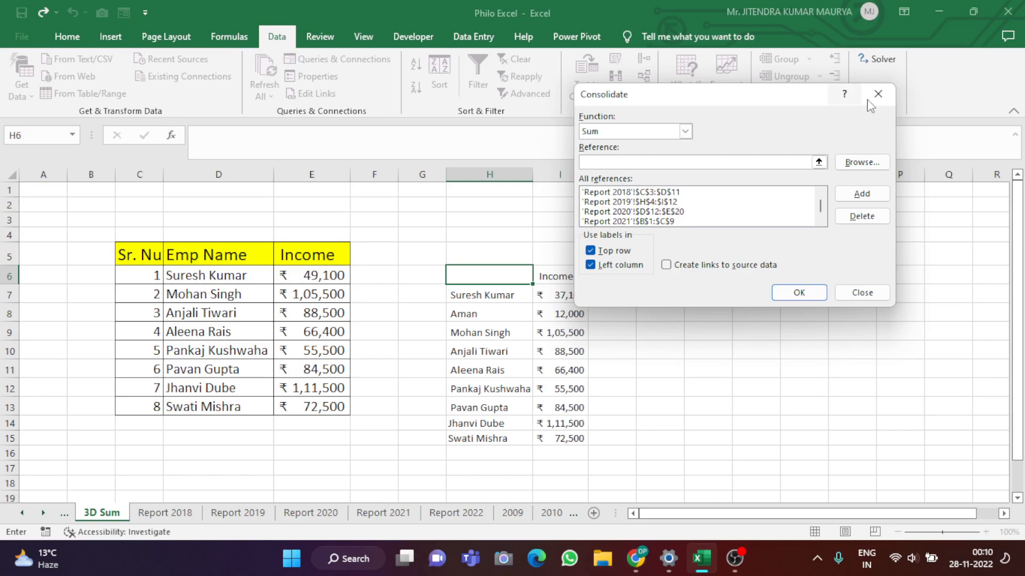
# Review the functions available in the Consolidate settings, leaving Sum selected, and close the settings without running the consolidation.
pyautogui.click(685, 132)
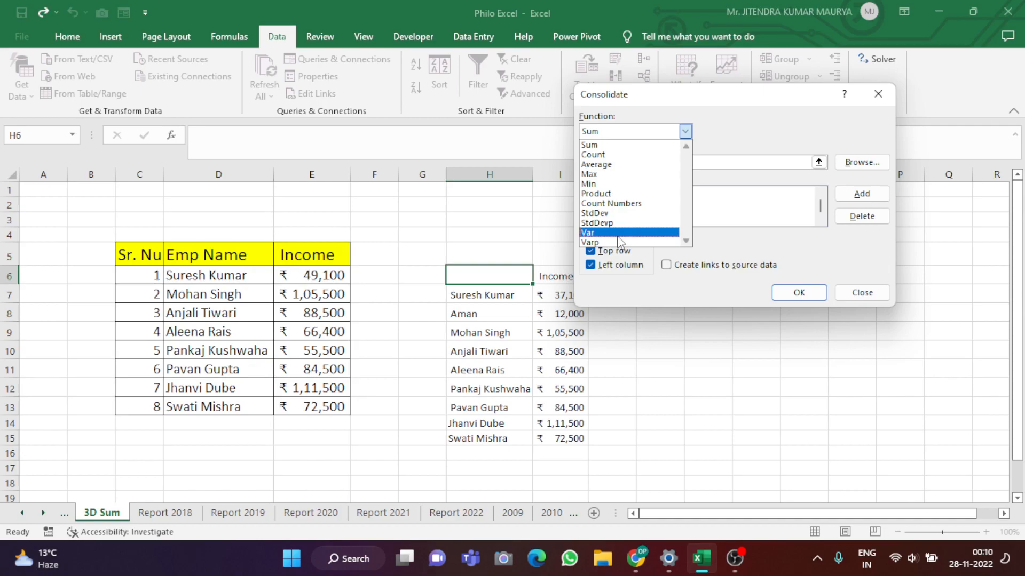
pyautogui.click(694, 137)
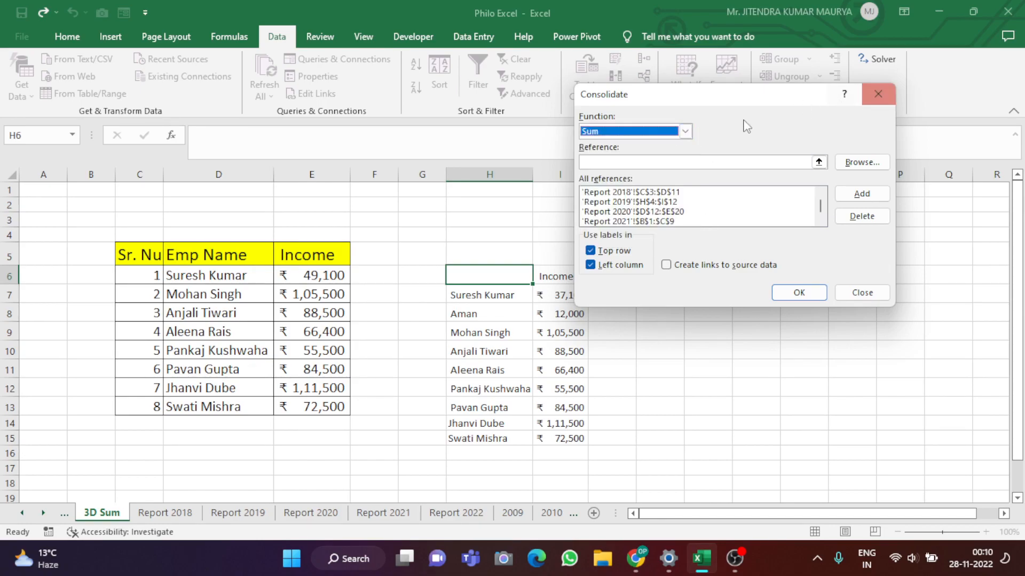
pyautogui.click(686, 131)
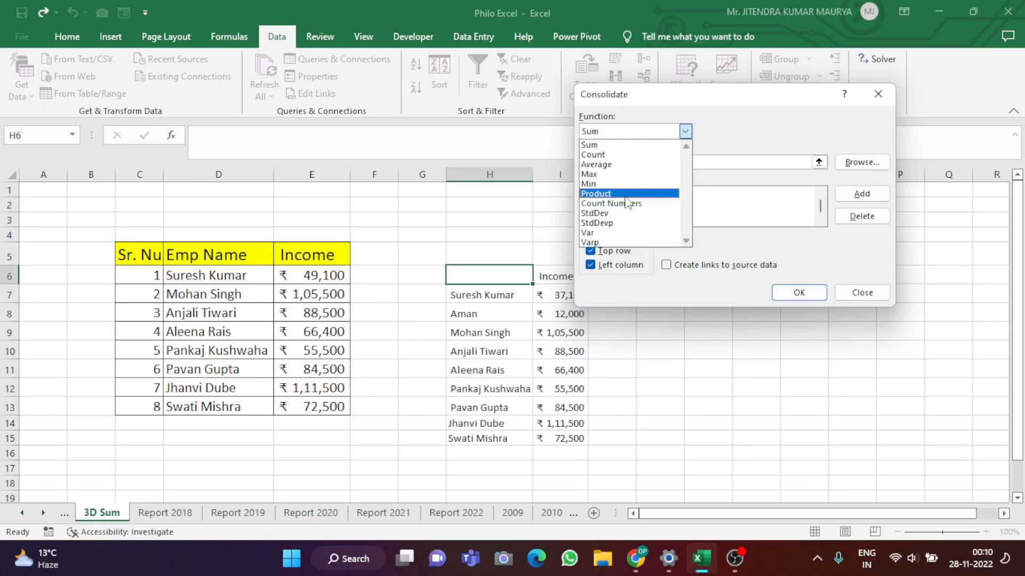
pyautogui.doubleClick(687, 135)
pyautogui.click(686, 132)
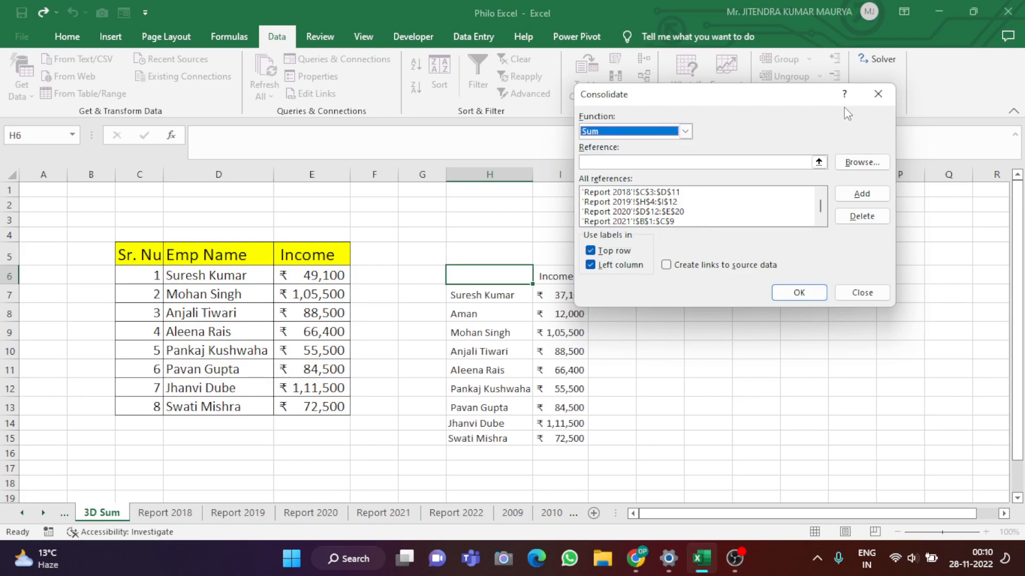
pyautogui.click(878, 95)
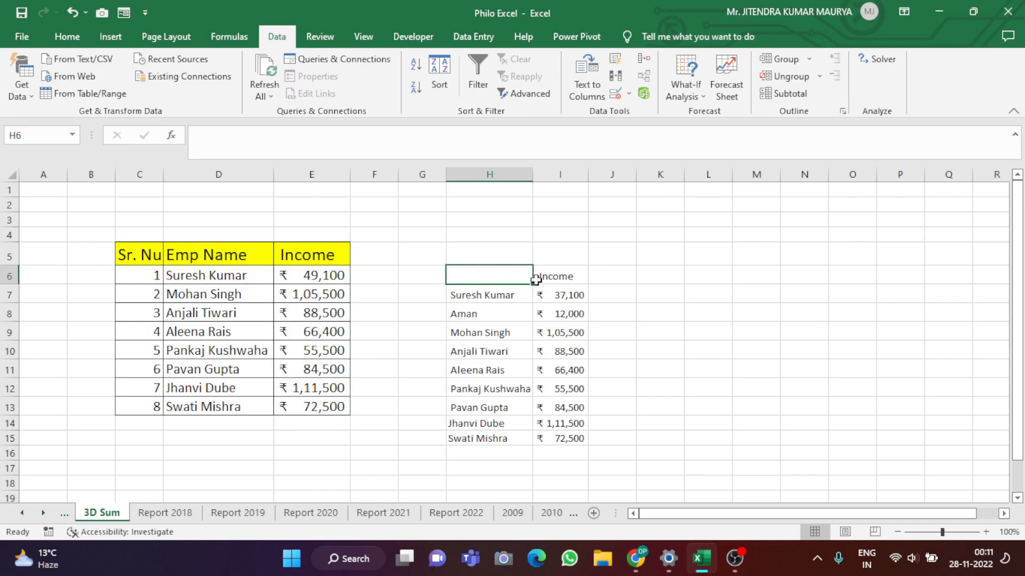
# Set the first employee's income in D4 of Report 2018 to 11000 and compare the formula totals with the consolidated values on 3D Sum.
pyautogui.click(179, 514)
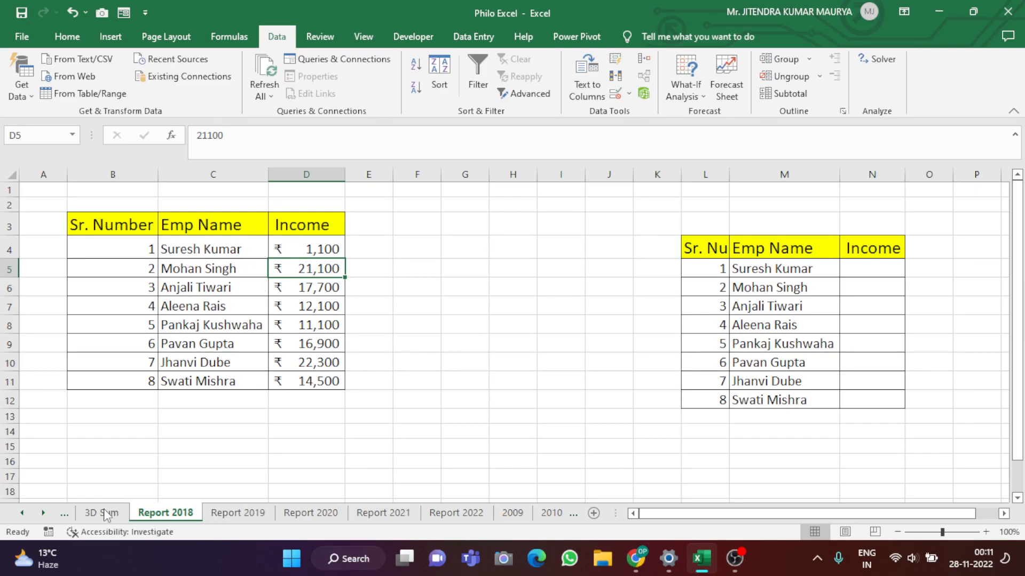
pyautogui.hotkey('ctrl', 'pageup')
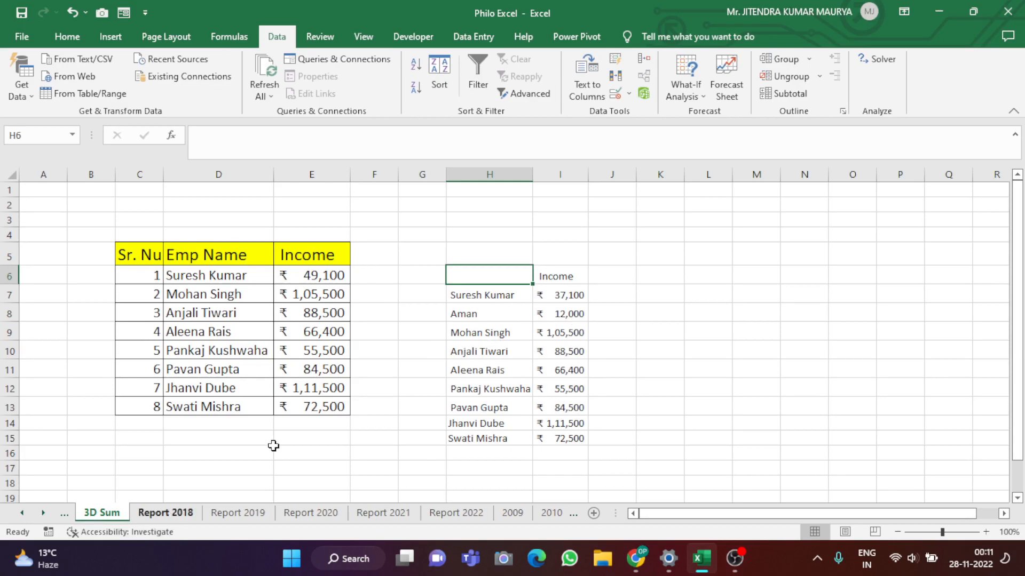
pyautogui.hotkey('ctrl', 'pagedown')
pyautogui.click(205, 255)
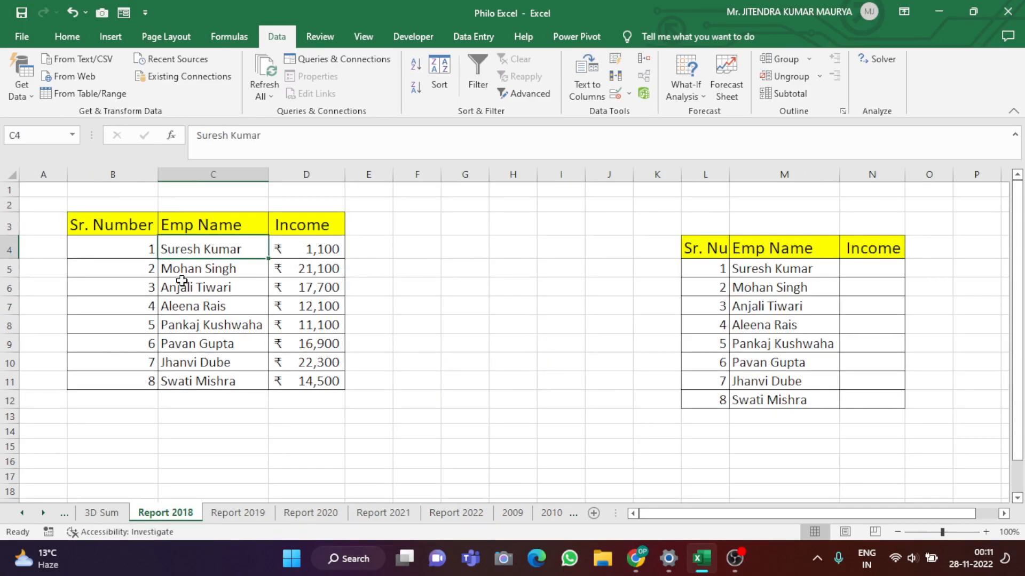
pyautogui.click(294, 251)
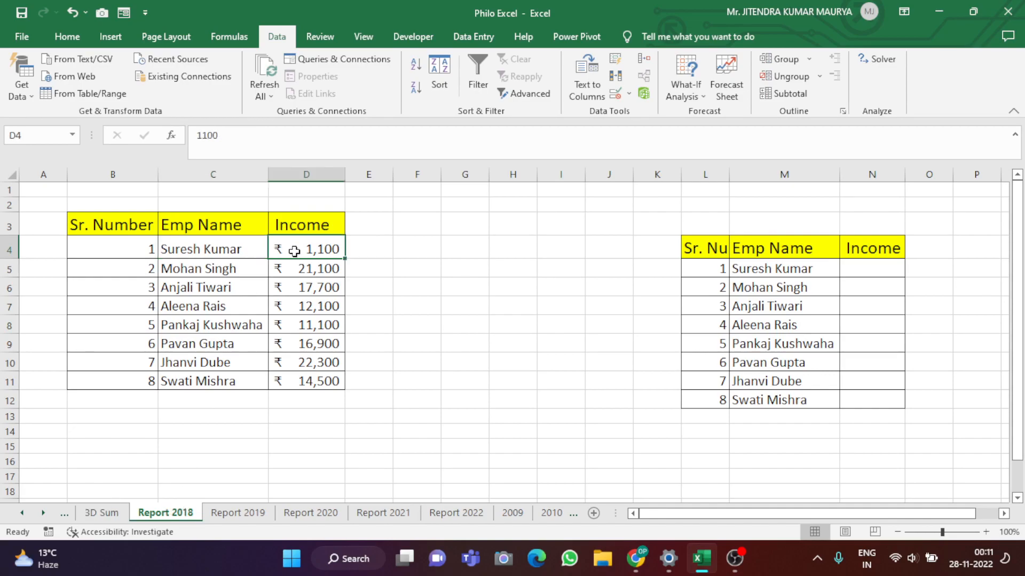
pyautogui.write('11000')
pyautogui.press('Return')
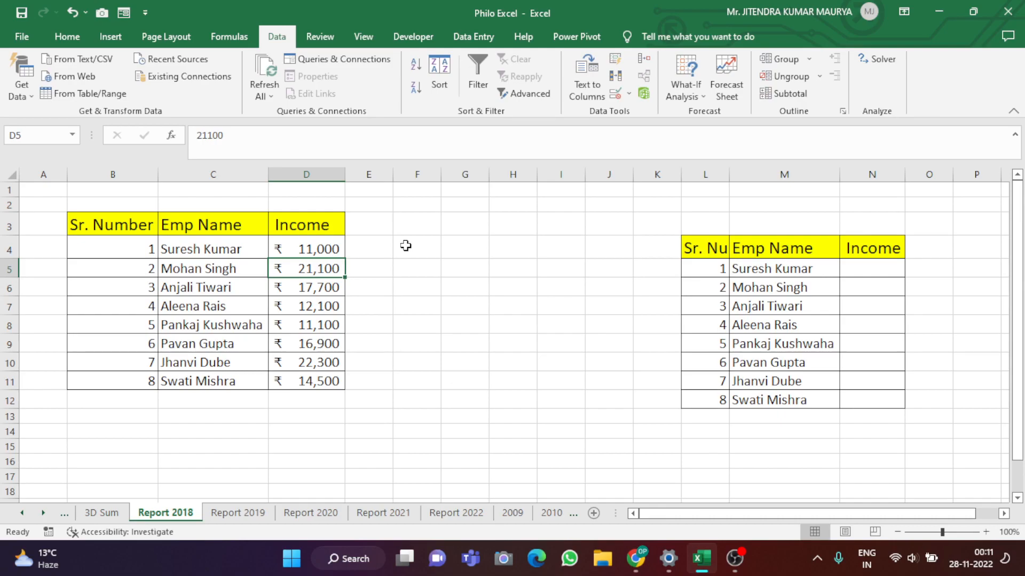
pyautogui.click(100, 513)
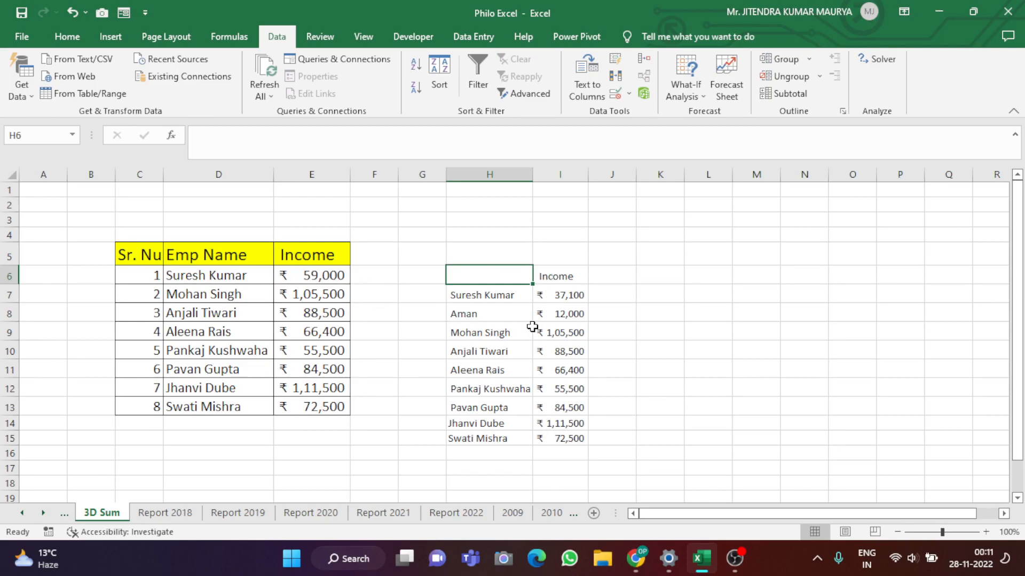
pyautogui.click(564, 310)
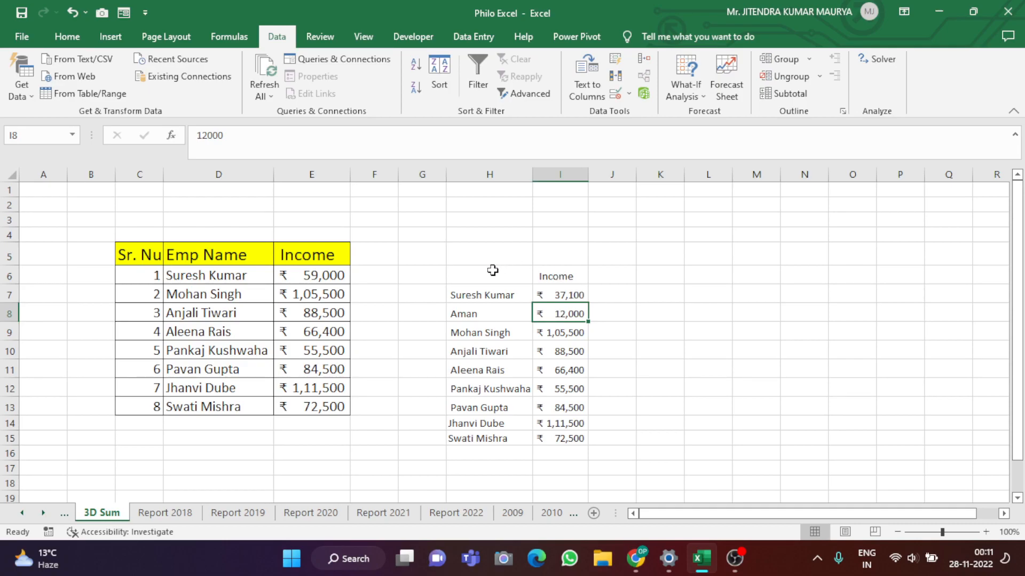
# Replace the first employee's name in C4 of Report 2018 with a different full name and check it against the 3D Sum tables.
pyautogui.click(189, 513)
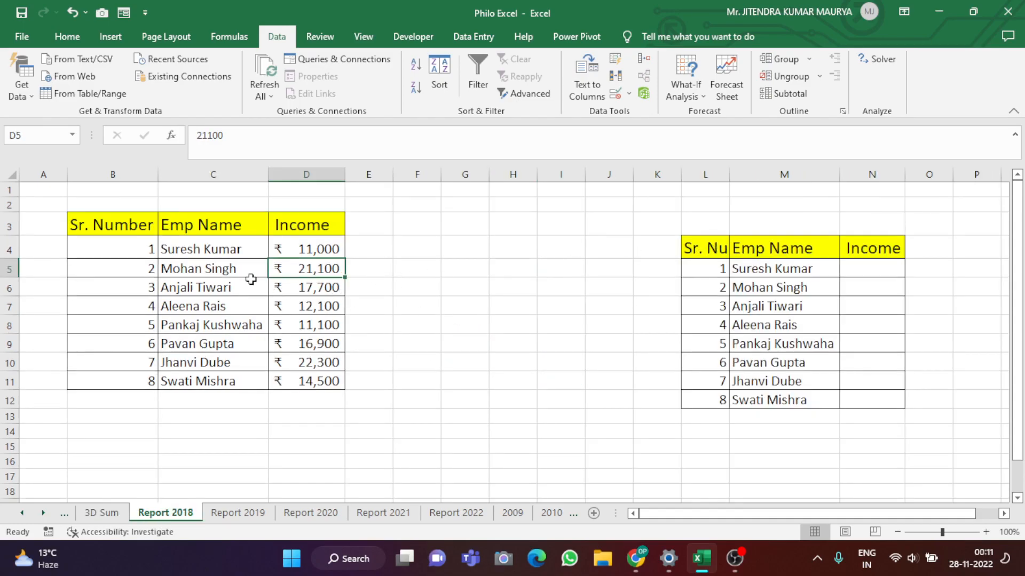
pyautogui.click(227, 250)
pyautogui.press('BackSpace')
pyautogui.write('Amamn')
pyautogui.press('BackSpace')
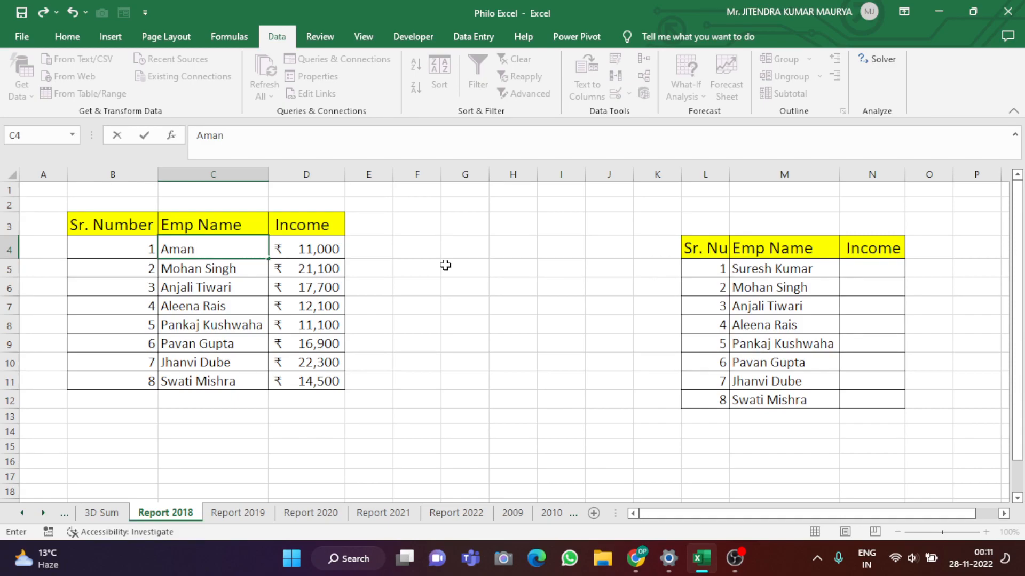
pyautogui.write('n Mishra')
pyautogui.press('Return')
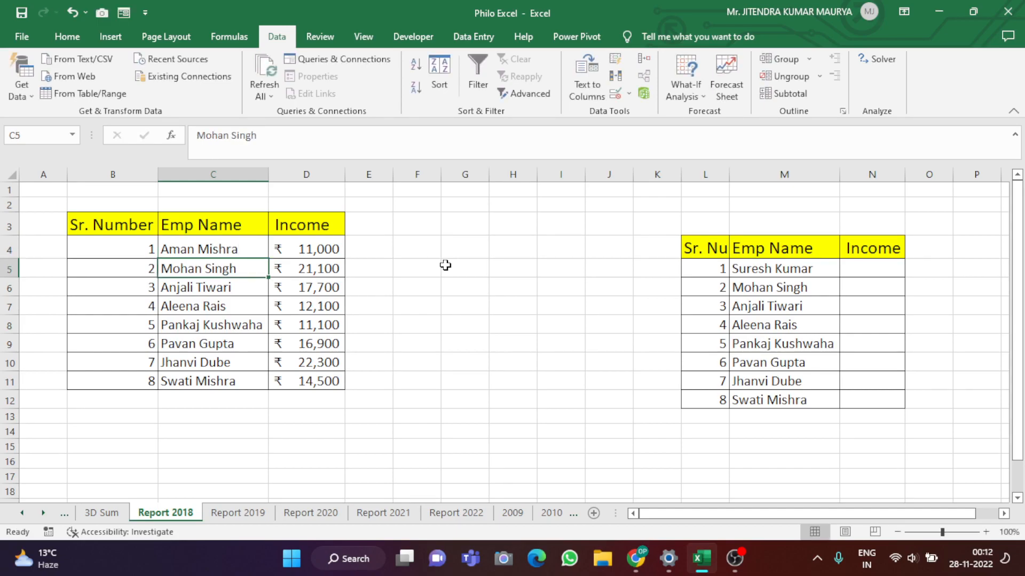
pyautogui.click(109, 515)
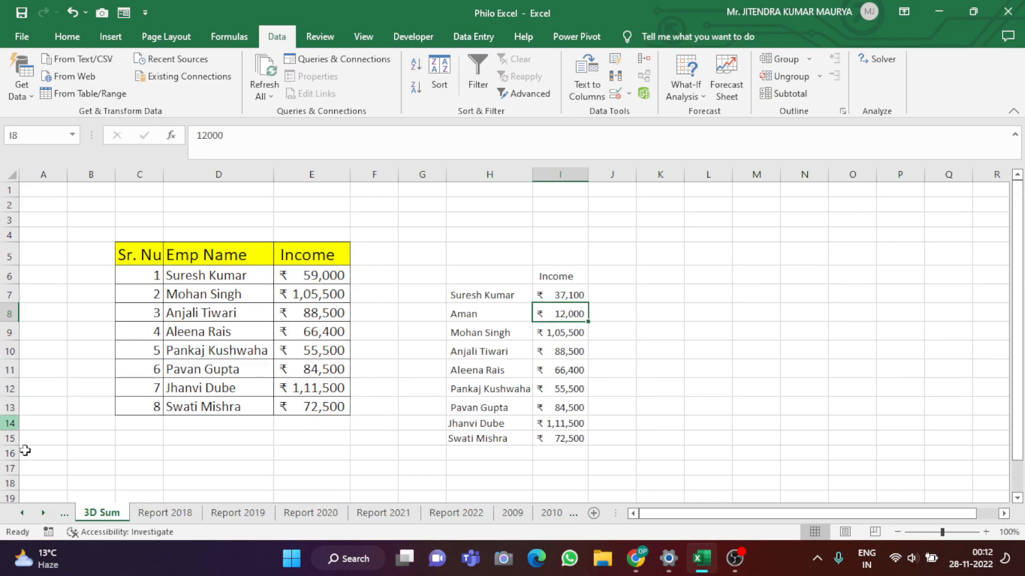
pyautogui.click(157, 516)
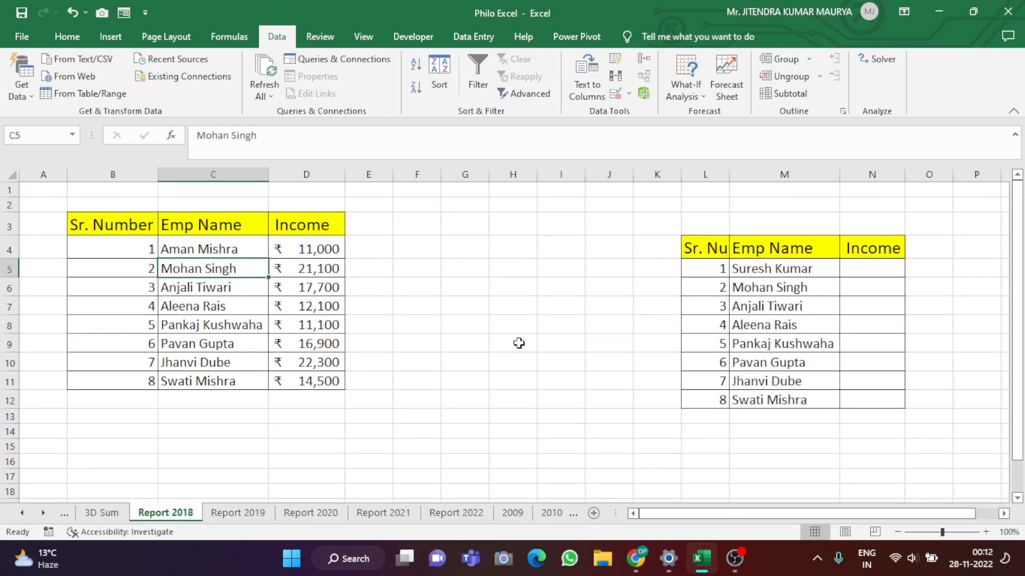
pyautogui.click(178, 246)
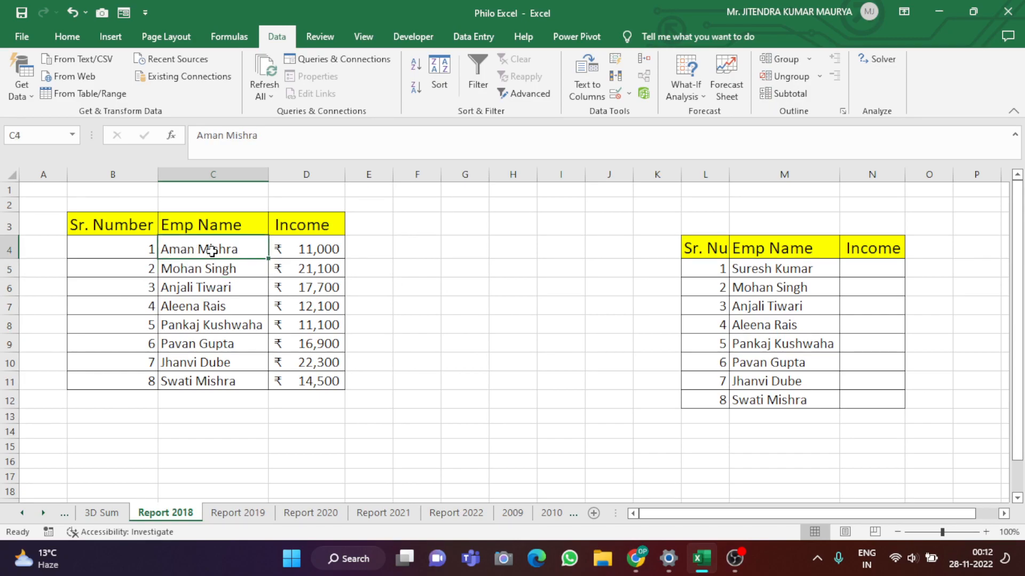
pyautogui.click(237, 513)
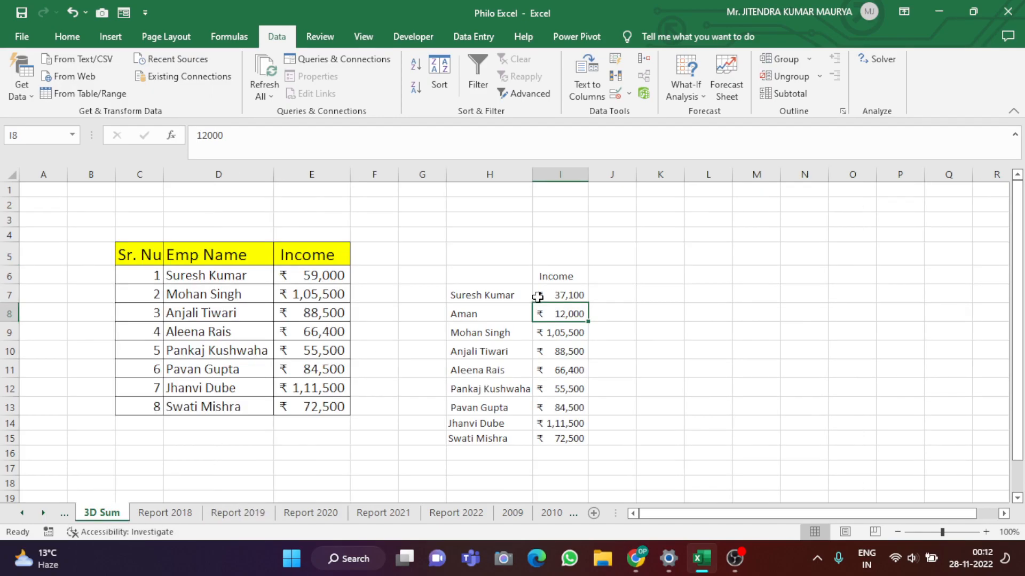
# Replace the first employee's name in M5 of Report 2022 with the full name of the first employee listed on 3D Sum.
pyautogui.click(489, 317)
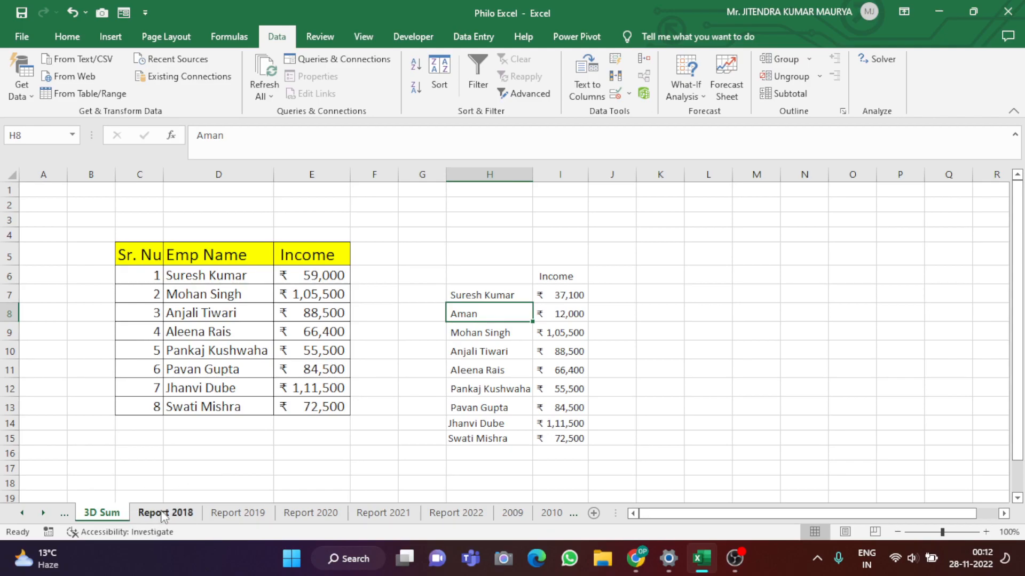
pyautogui.click(374, 514)
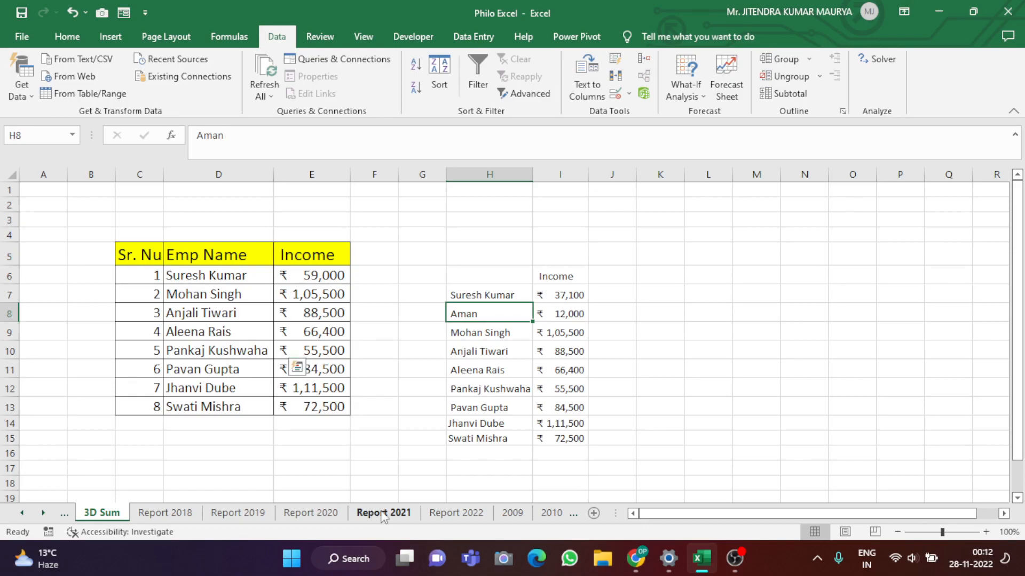
pyautogui.click(443, 513)
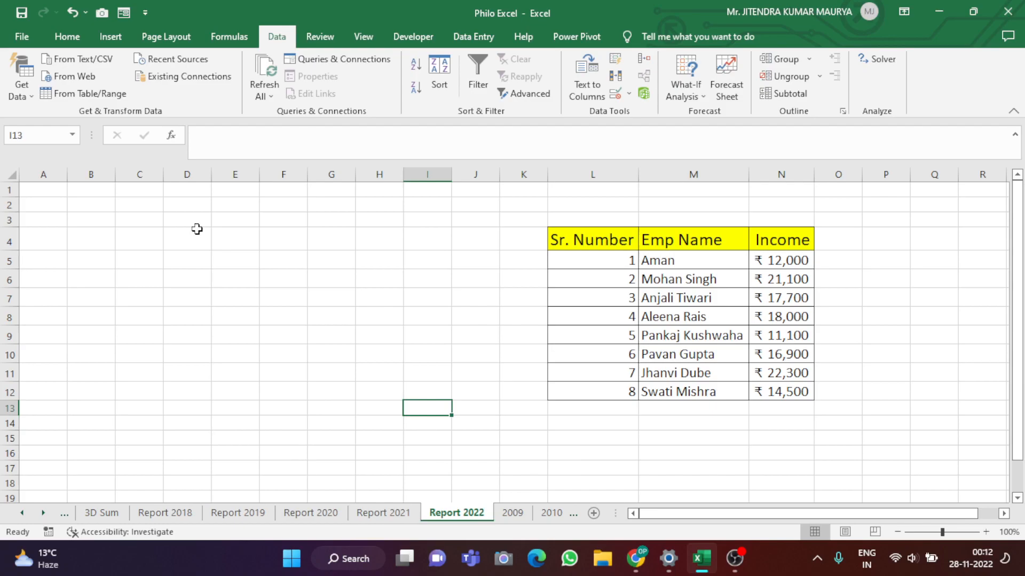
pyautogui.click(691, 267)
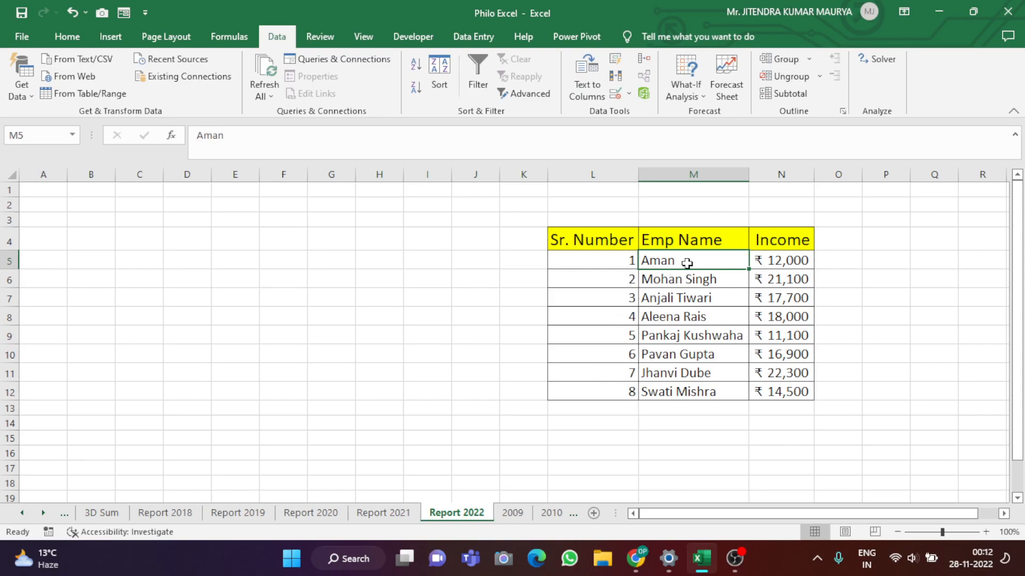
pyautogui.press('BackSpace')
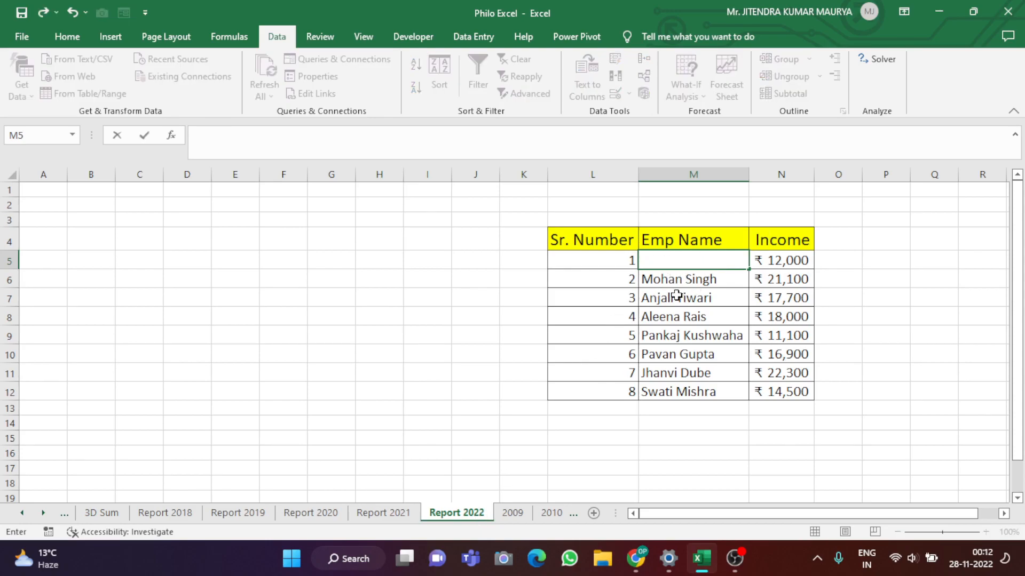
pyautogui.write('Suresh')
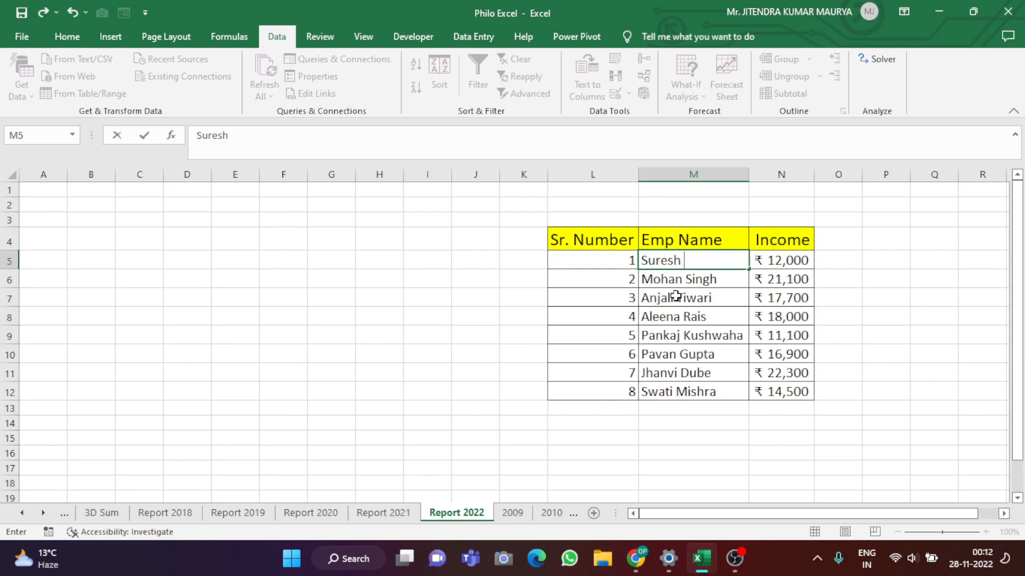
pyautogui.write(' Kumar')
pyautogui.press('Return')
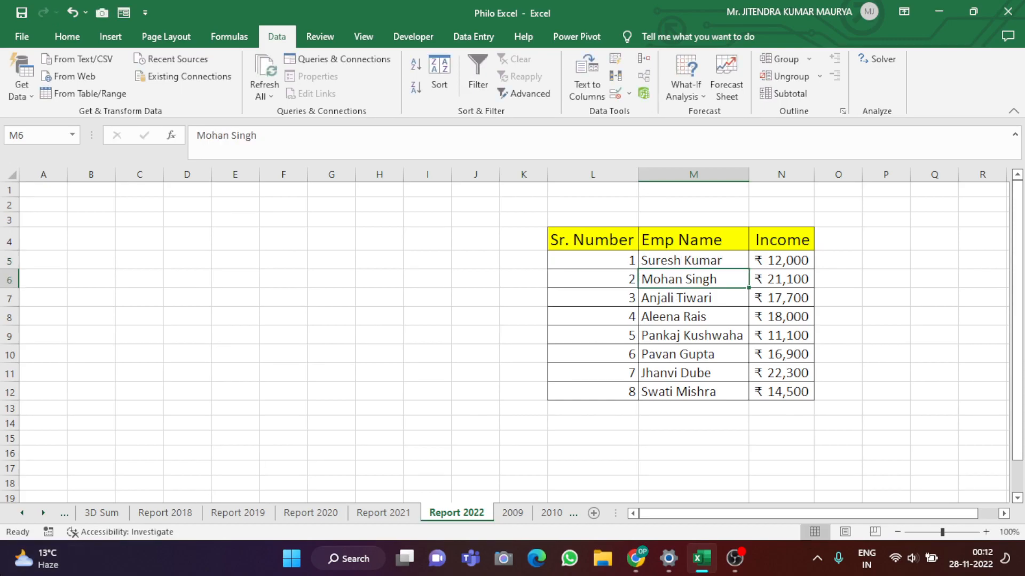
# Compare the SUM formulas in the Income column with the consolidated values in I7:I15 on 3D Sum, and check the first name in Report 2018.
pyautogui.click(102, 513)
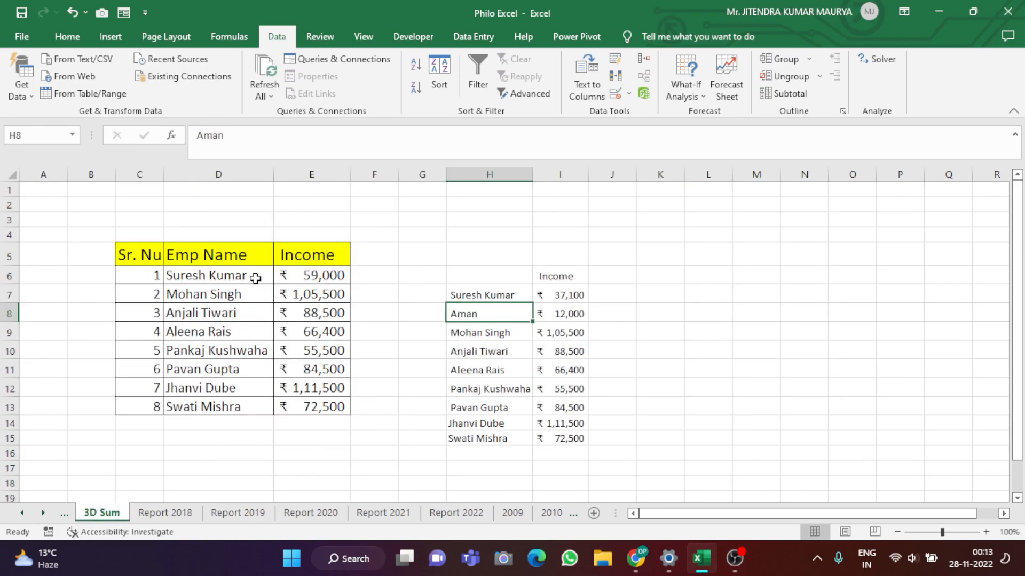
pyautogui.click(218, 276)
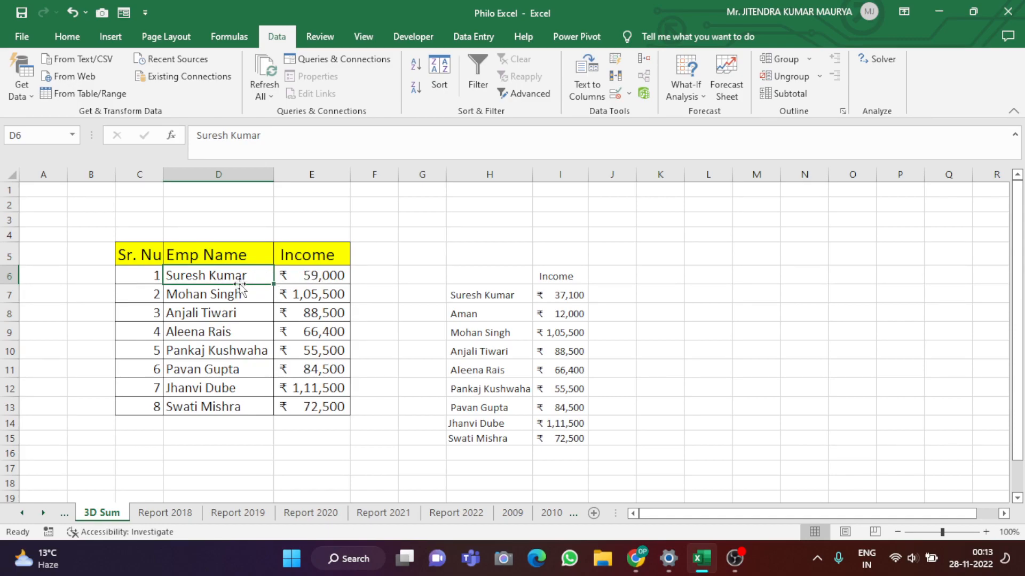
pyautogui.click(330, 296)
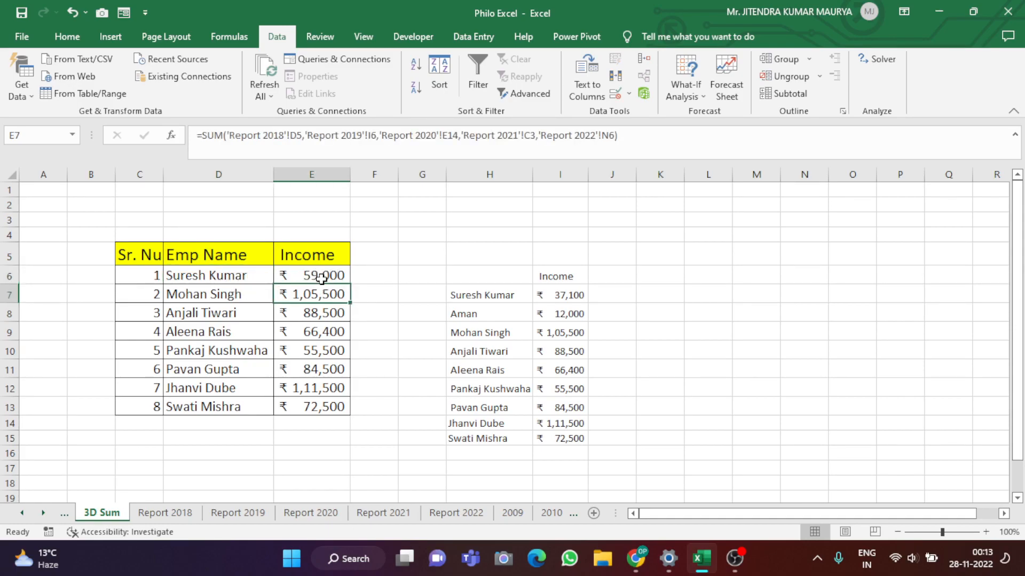
pyautogui.moveTo(322, 279); pyautogui.dragTo(321, 368)
pyautogui.click(305, 318)
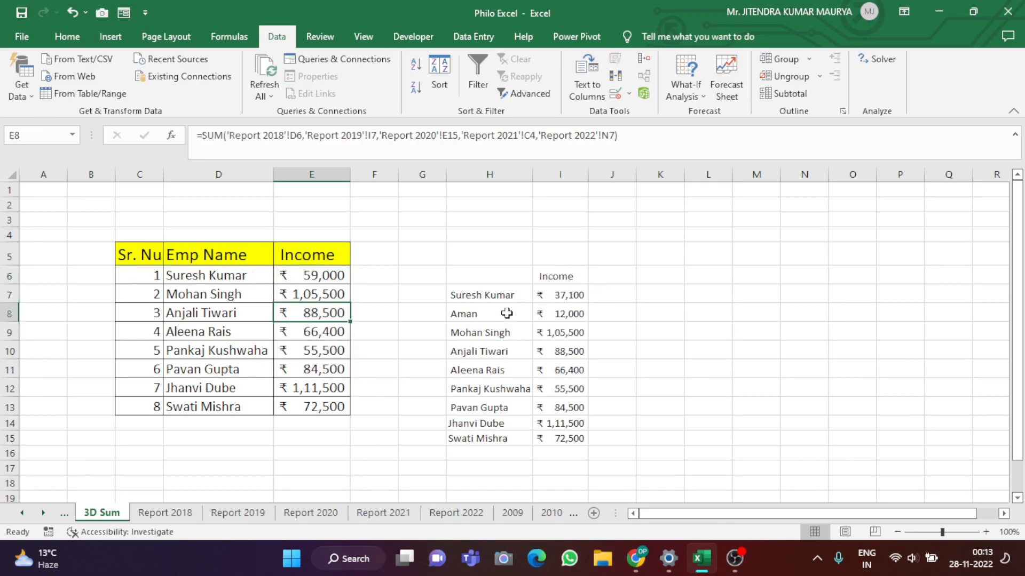
pyautogui.click(161, 512)
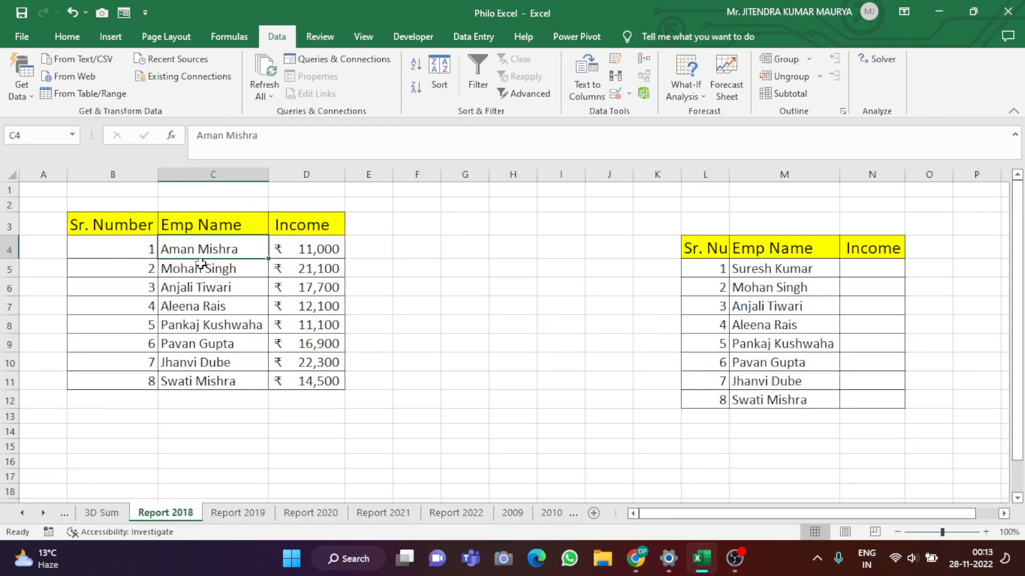
pyautogui.click(101, 512)
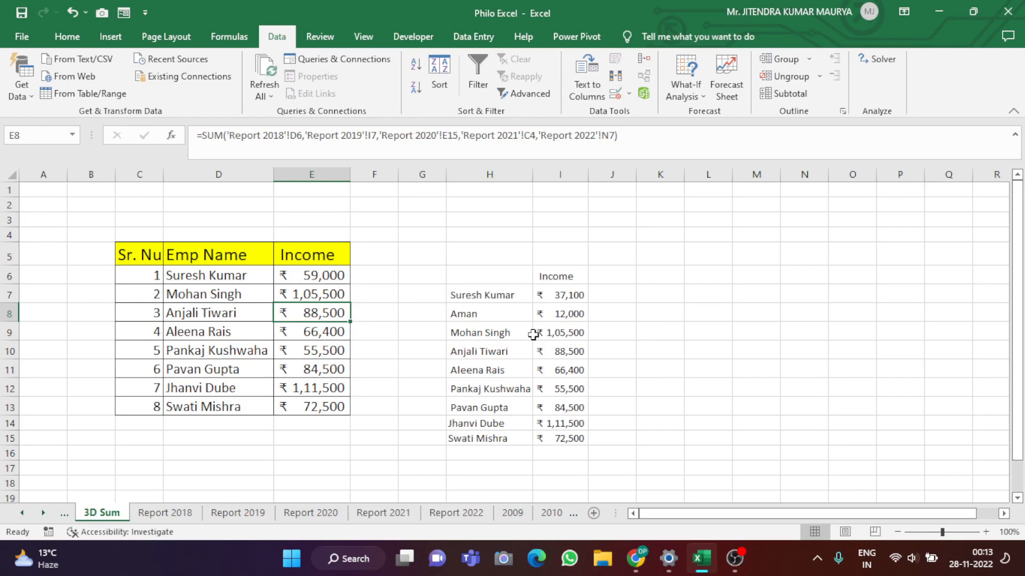
pyautogui.moveTo(570, 298); pyautogui.dragTo(571, 439)
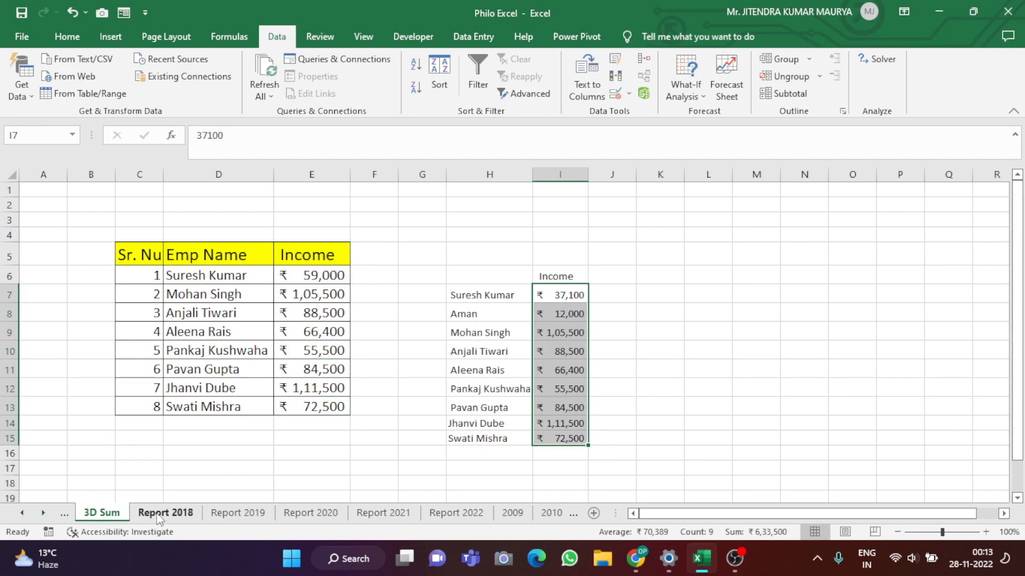
pyautogui.click(177, 512)
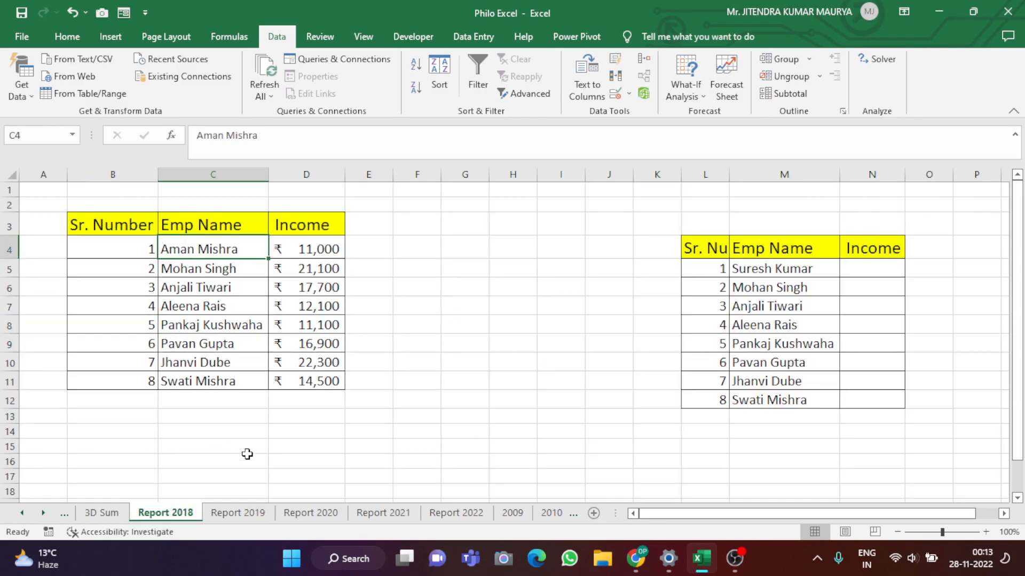